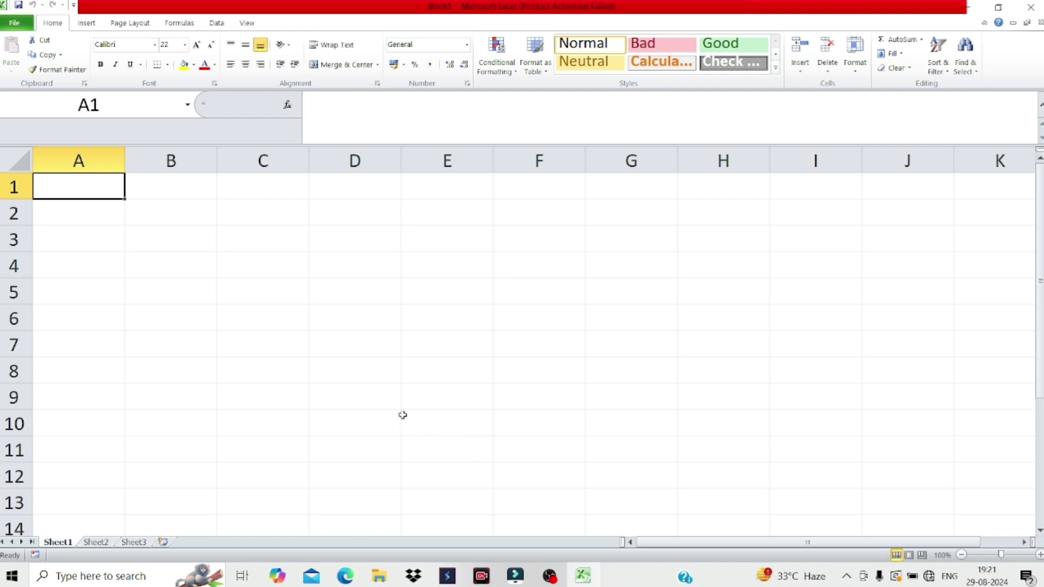
Enter 1 in A2 and fill it down as a series 1 to 10 through A11.
{"action": "left_click", "coordinate": [70, 210]}
{"action": "type", "text": "1"}
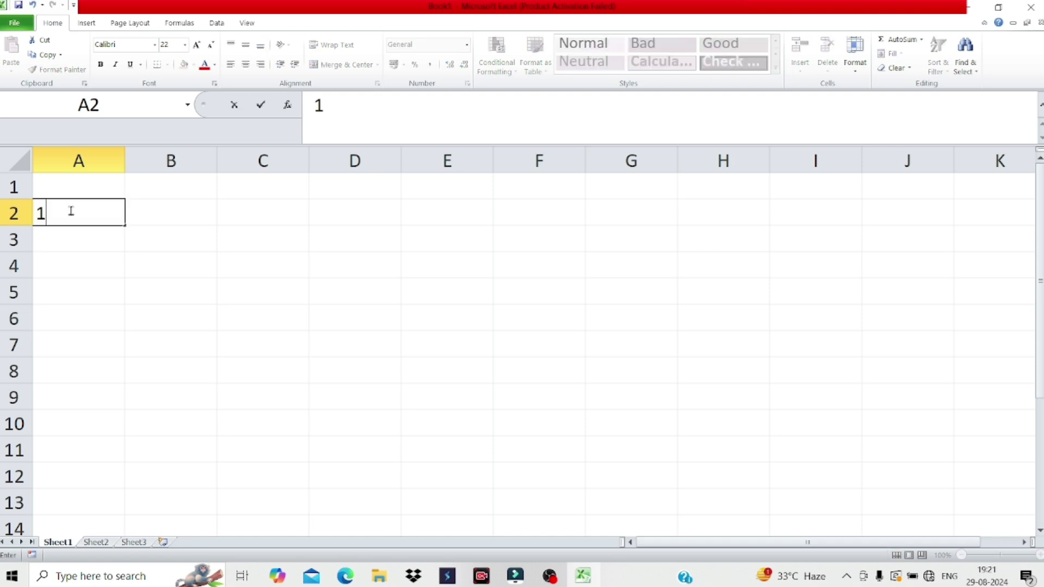
{"action": "key", "text": "Return"}
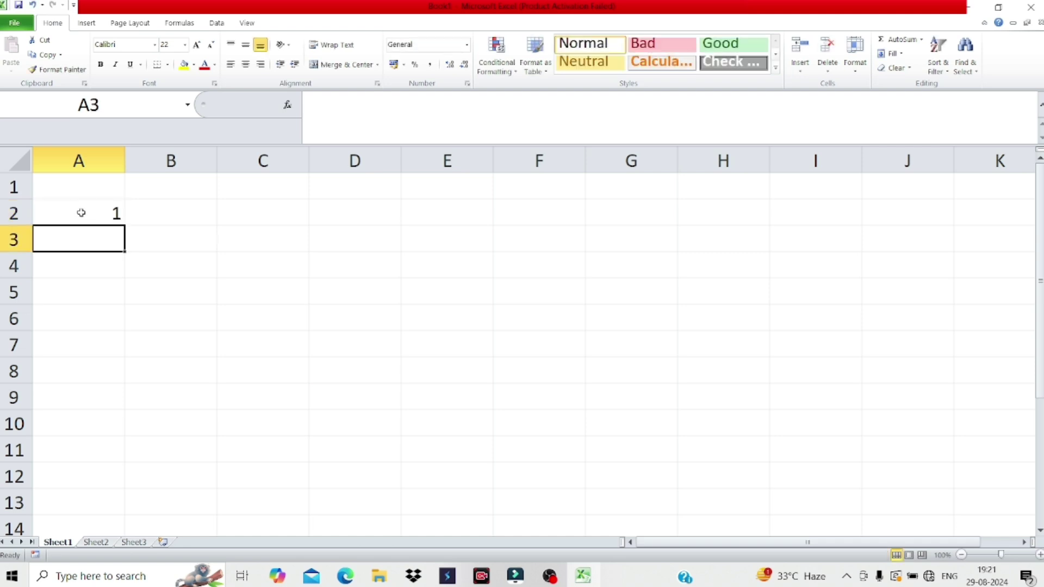
{"action": "left_click", "coordinate": [80, 212]}
{"action": "left_click_drag", "start_coordinate": [125, 226], "coordinate": [117, 450]}
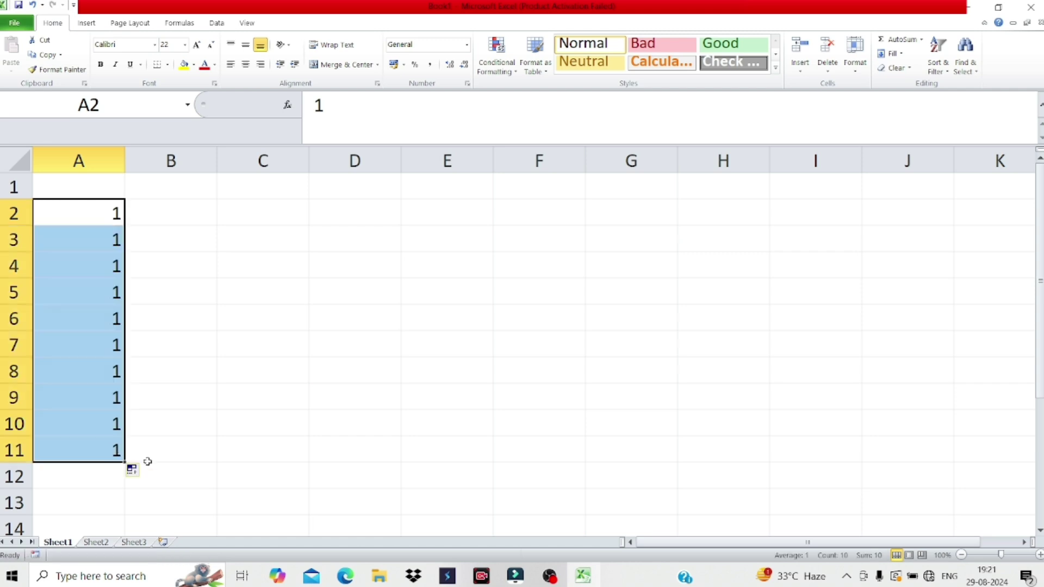
{"action": "left_click", "coordinate": [136, 476]}
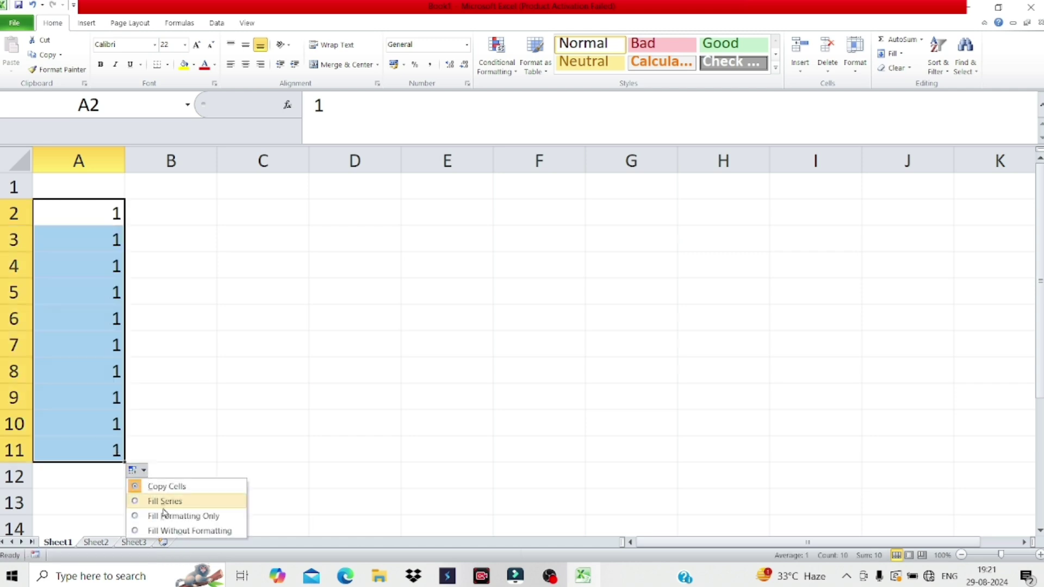
{"action": "left_click", "coordinate": [170, 494]}
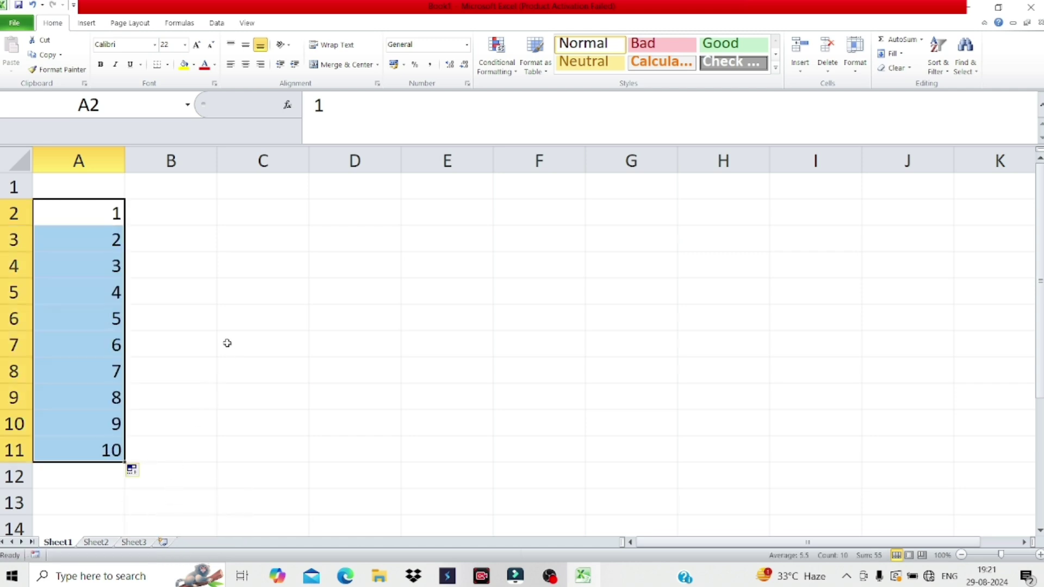
{"action": "left_click_drag", "start_coordinate": [89, 180], "coordinate": [862, 513]}
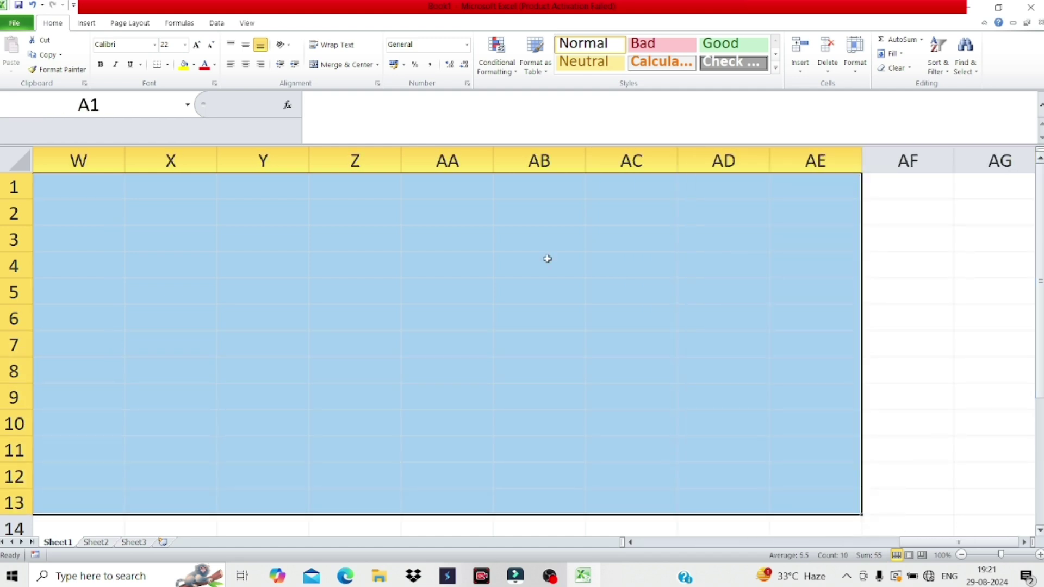
Select the entire sheet and apply All Borders to every cell.
{"action": "left_click", "coordinate": [261, 332]}
{"action": "key", "text": "ctrl+a"}
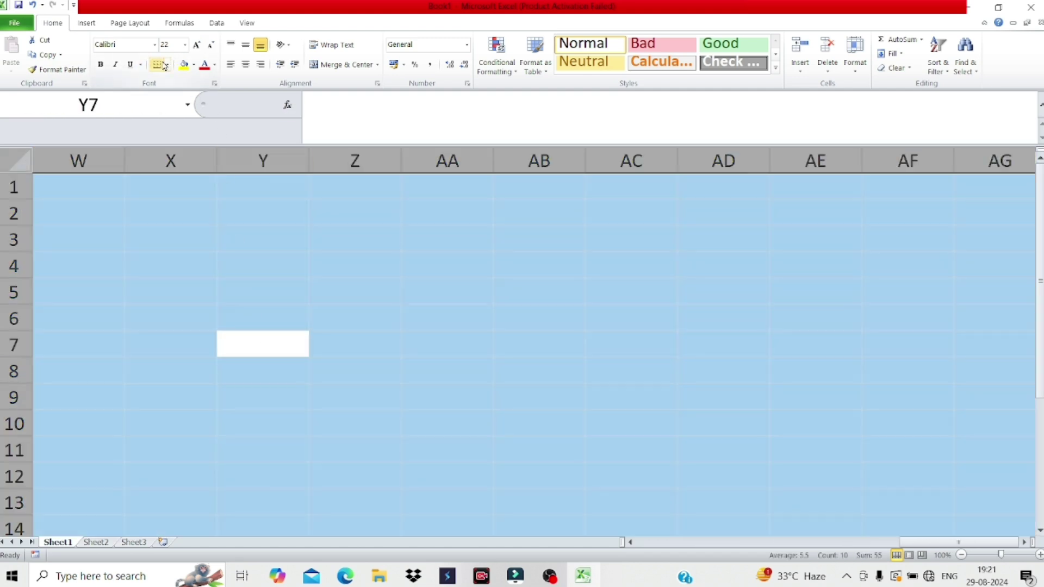
{"action": "left_click", "coordinate": [167, 65]}
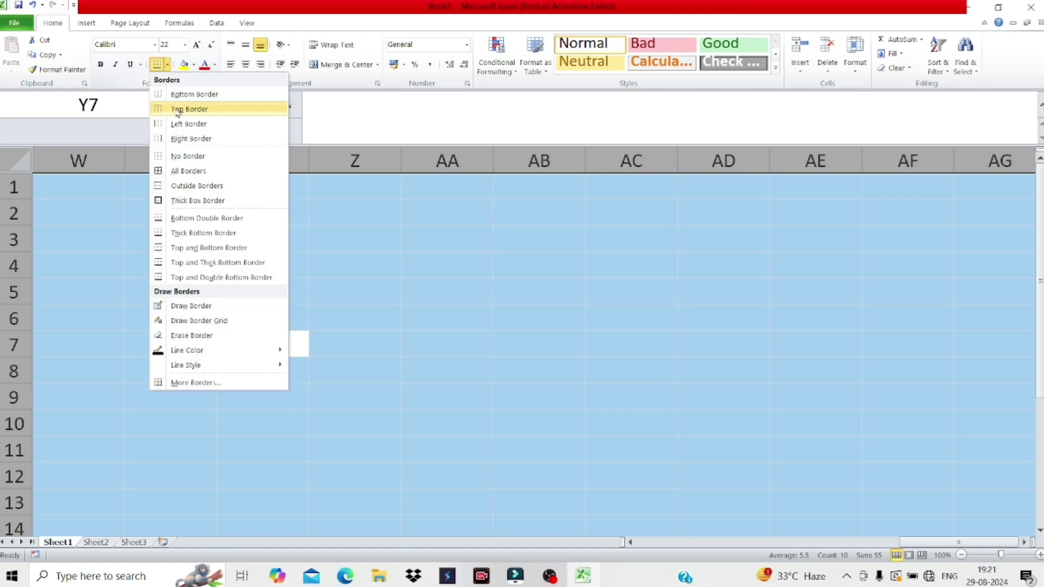
{"action": "left_click", "coordinate": [186, 171]}
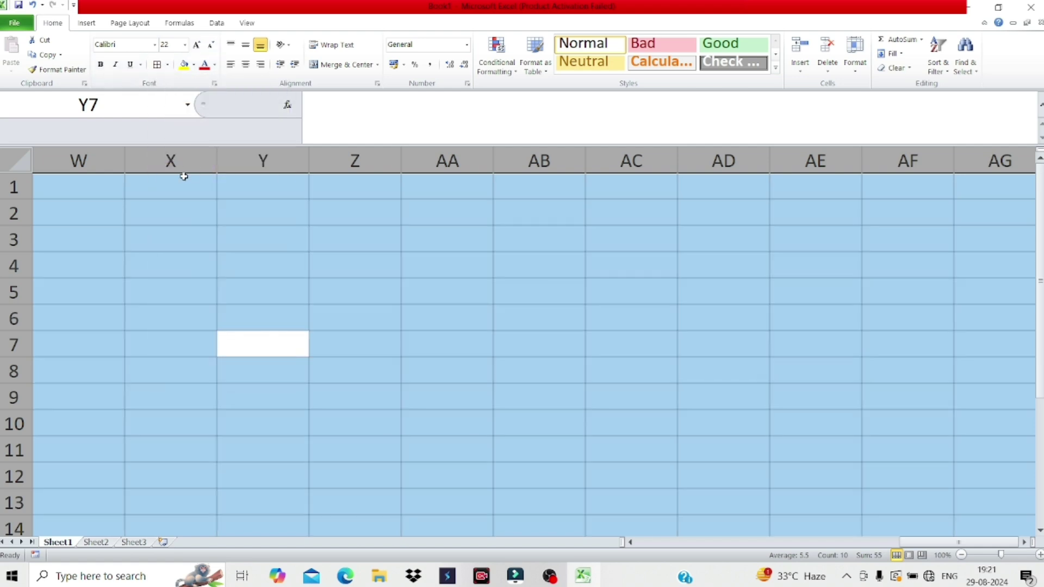
{"action": "left_click", "coordinate": [430, 267]}
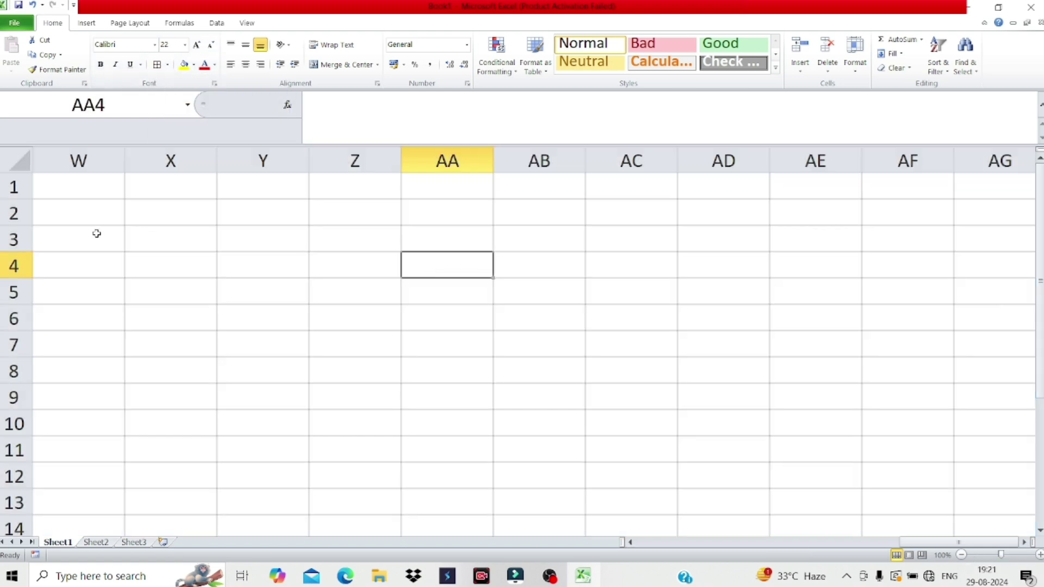
{"action": "left_click_drag", "start_coordinate": [945, 542], "coordinate": [606, 527]}
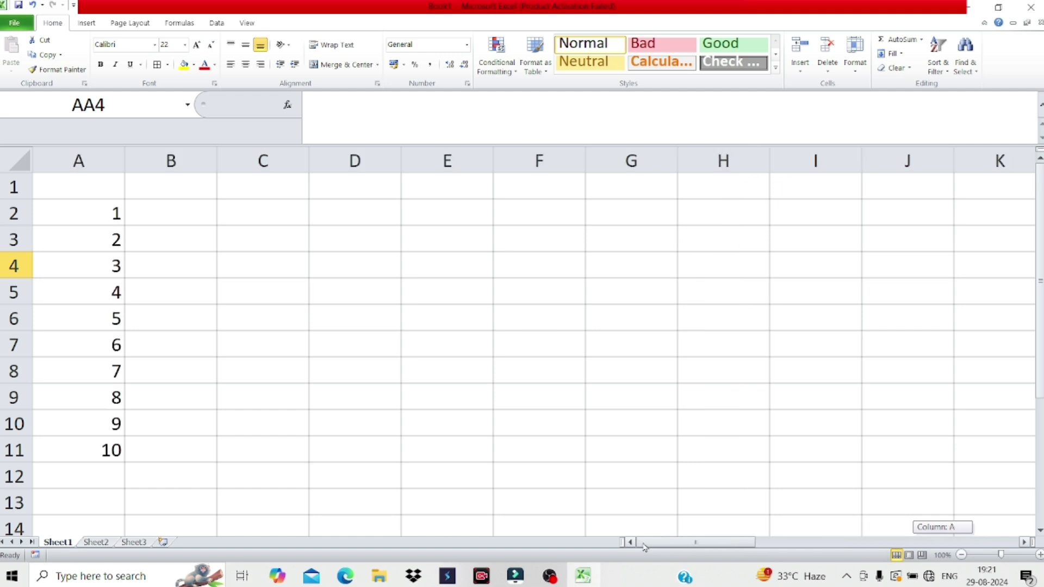
Enter 1 in B1 and fill it across to J1 as a 1–9 series.
{"action": "left_click", "coordinate": [169, 181]}
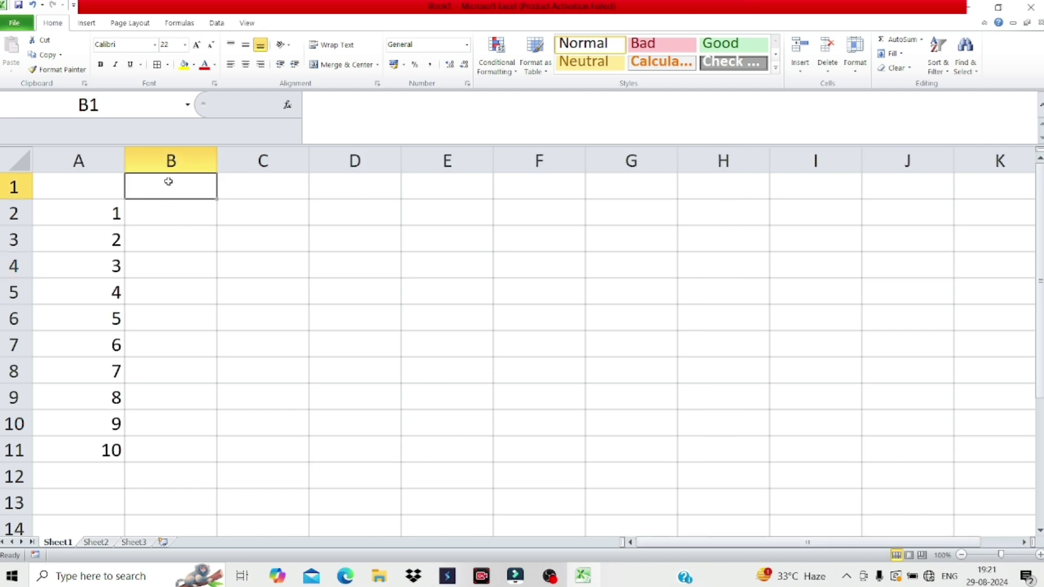
{"action": "type", "text": "1"}
{"action": "key", "text": "Return"}
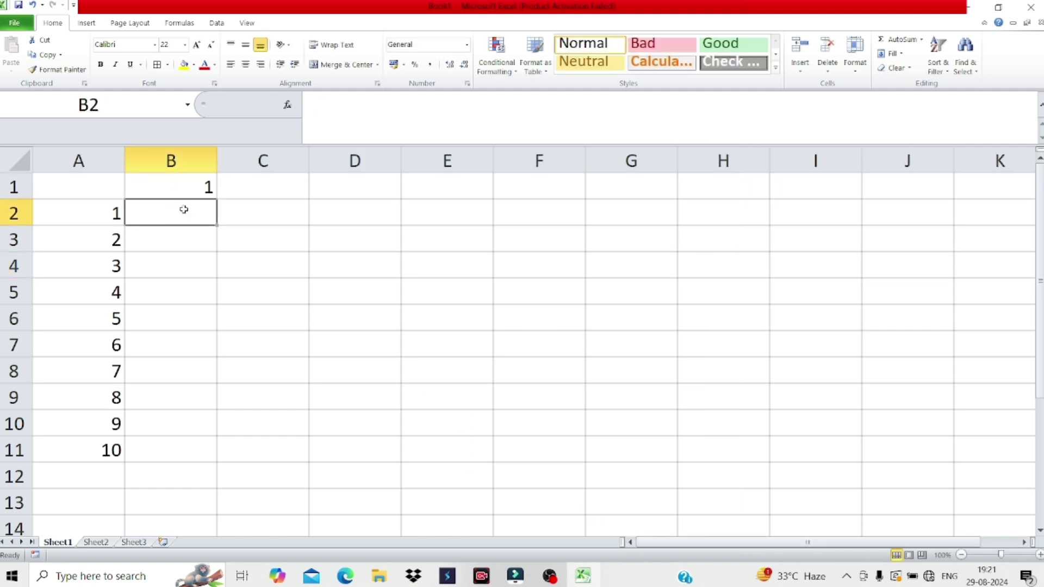
{"action": "left_click", "coordinate": [200, 183]}
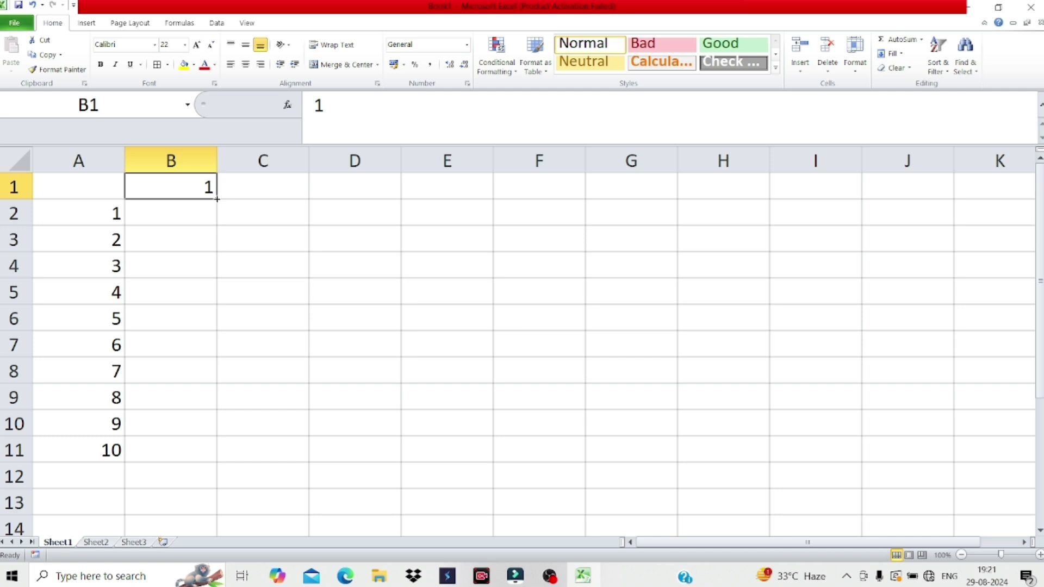
{"action": "left_click_drag", "start_coordinate": [216, 199], "coordinate": [951, 216]}
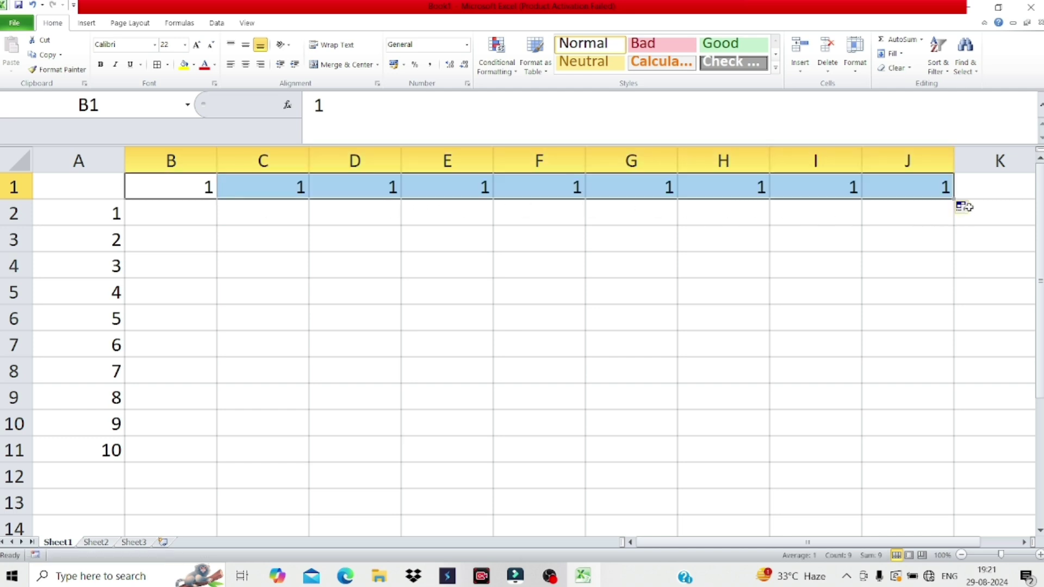
{"action": "left_click", "coordinate": [965, 207]}
{"action": "left_click", "coordinate": [971, 241]}
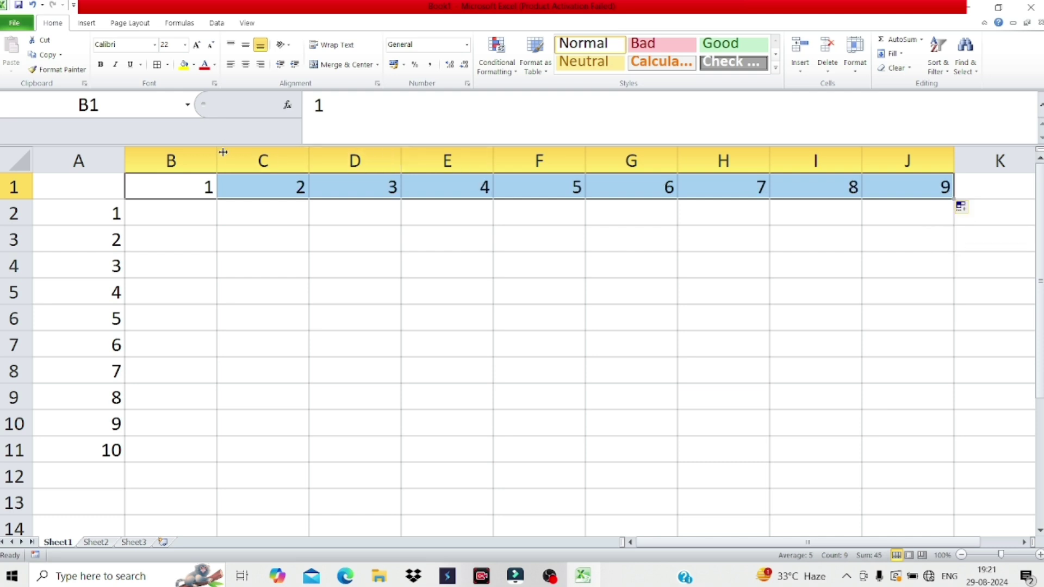
Narrow columns B to D and extend the header series further along row 1.
{"action": "left_click_drag", "start_coordinate": [222, 153], "coordinate": [170, 161]}
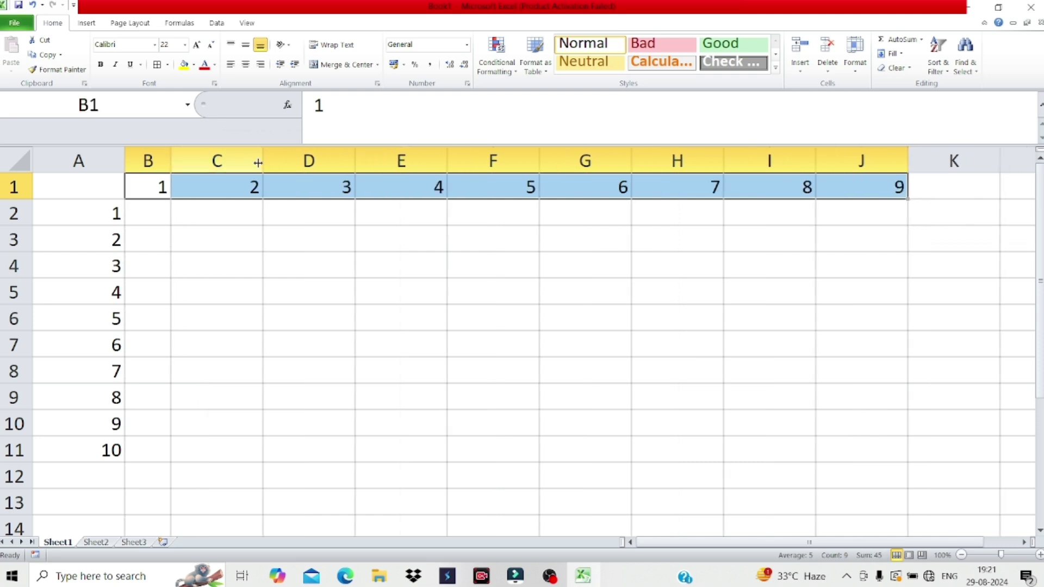
{"action": "left_click_drag", "start_coordinate": [262, 163], "coordinate": [221, 162]}
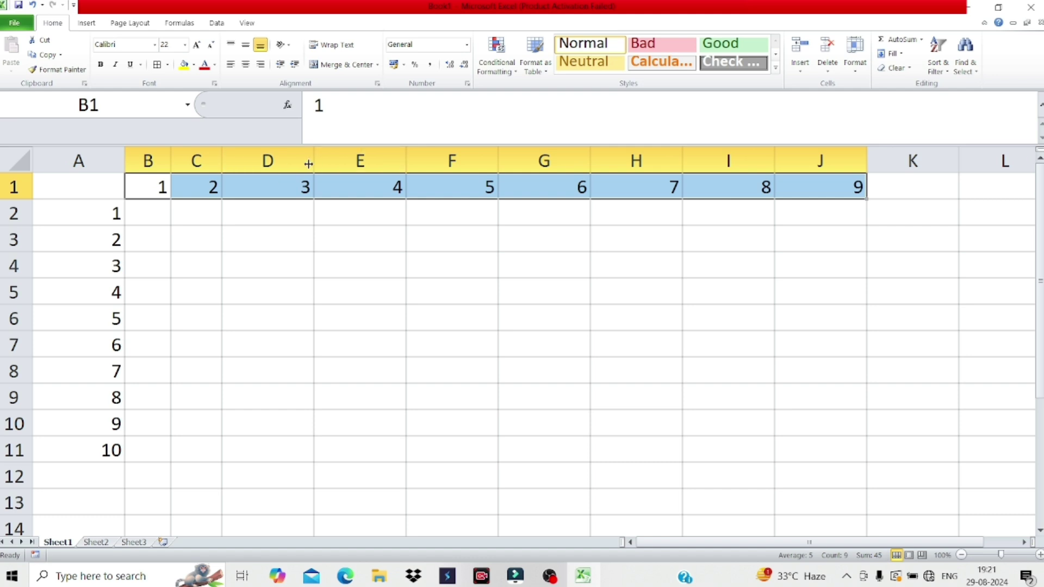
{"action": "left_click_drag", "start_coordinate": [314, 163], "coordinate": [268, 163]}
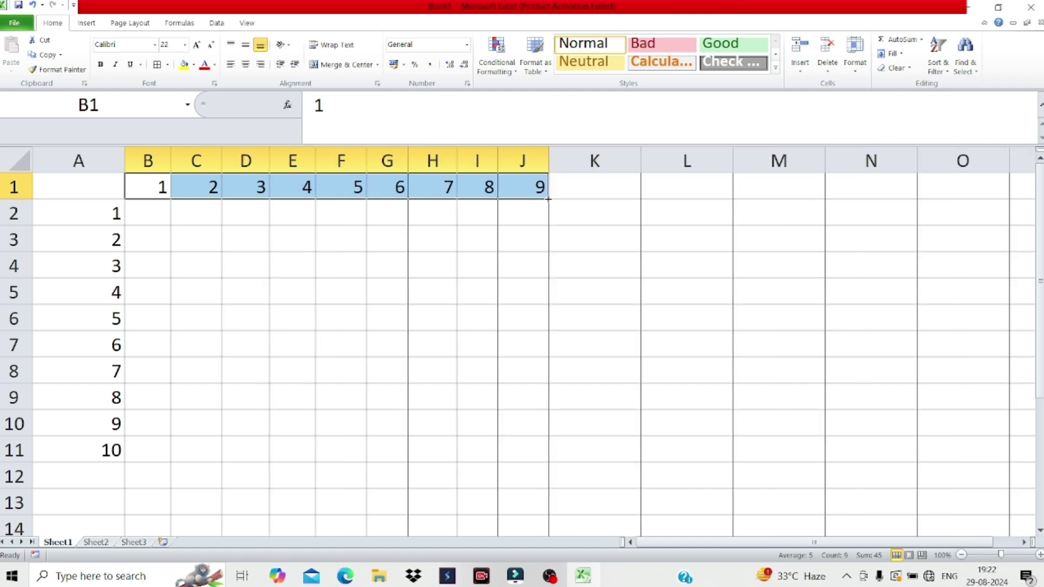
{"action": "left_click_drag", "start_coordinate": [547, 199], "coordinate": [936, 213]}
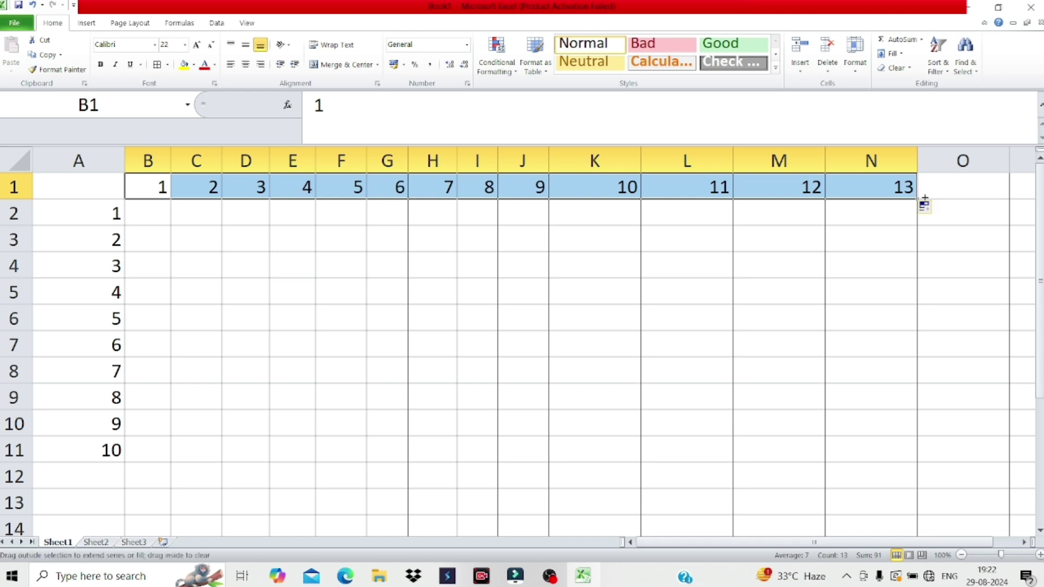
{"action": "left_click_drag", "start_coordinate": [917, 199], "coordinate": [1007, 201]}
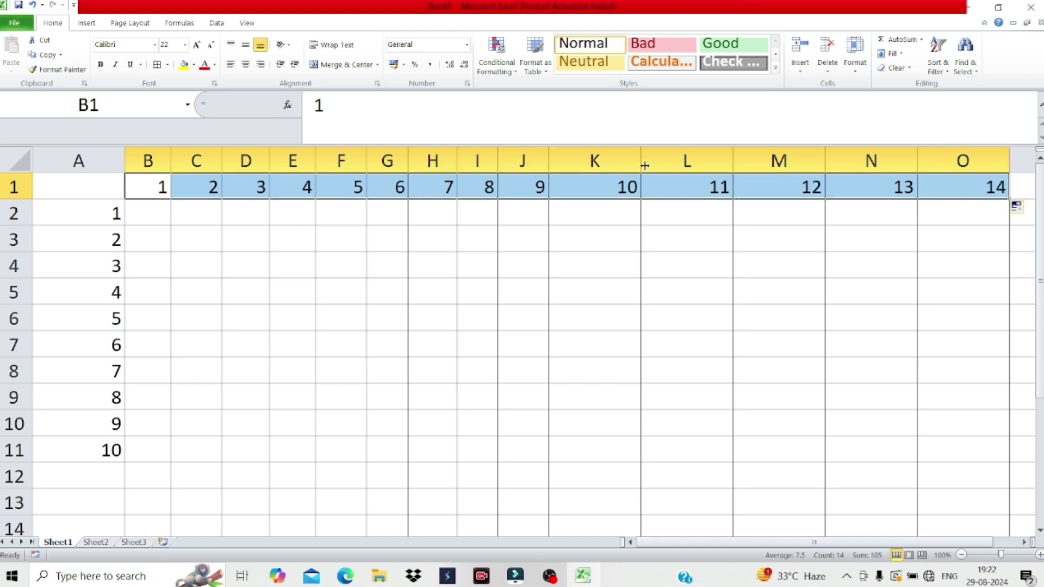
Narrow columns K through P to fit their header numbers.
{"action": "left_click_drag", "start_coordinate": [641, 161], "coordinate": [582, 162]}
{"action": "left_click_drag", "start_coordinate": [678, 162], "coordinate": [580, 161]}
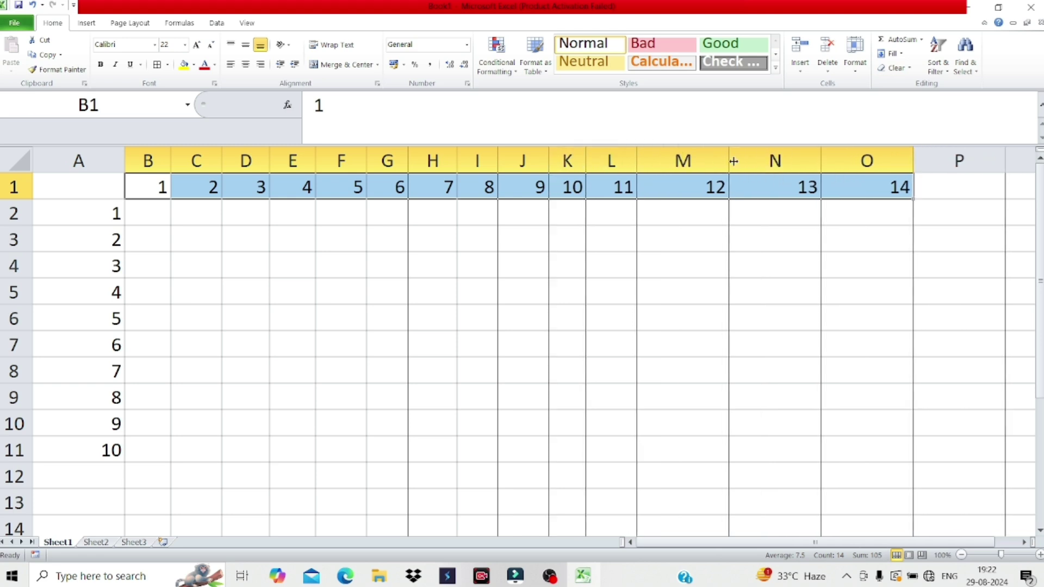
{"action": "left_click_drag", "start_coordinate": [729, 161], "coordinate": [684, 161]}
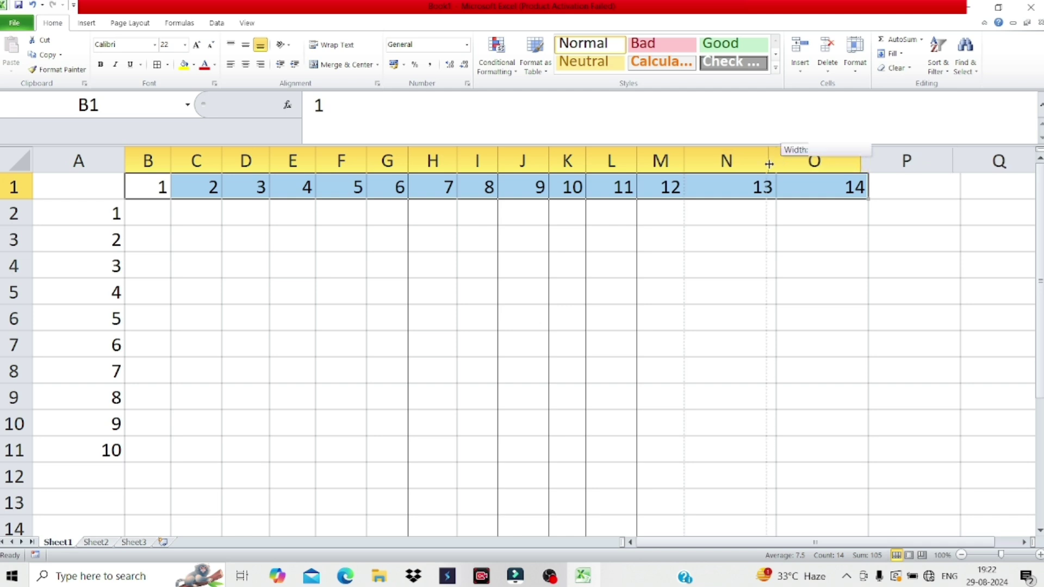
{"action": "left_click_drag", "start_coordinate": [777, 161], "coordinate": [735, 161]}
{"action": "mouse_move", "coordinate": [826, 162]}
{"action": "left_mouse_down"}
{"action": "mouse_move", "coordinate": [793, 170]}
{"action": "mouse_move", "coordinate": [864, 202]}
{"action": "left_mouse_up"}
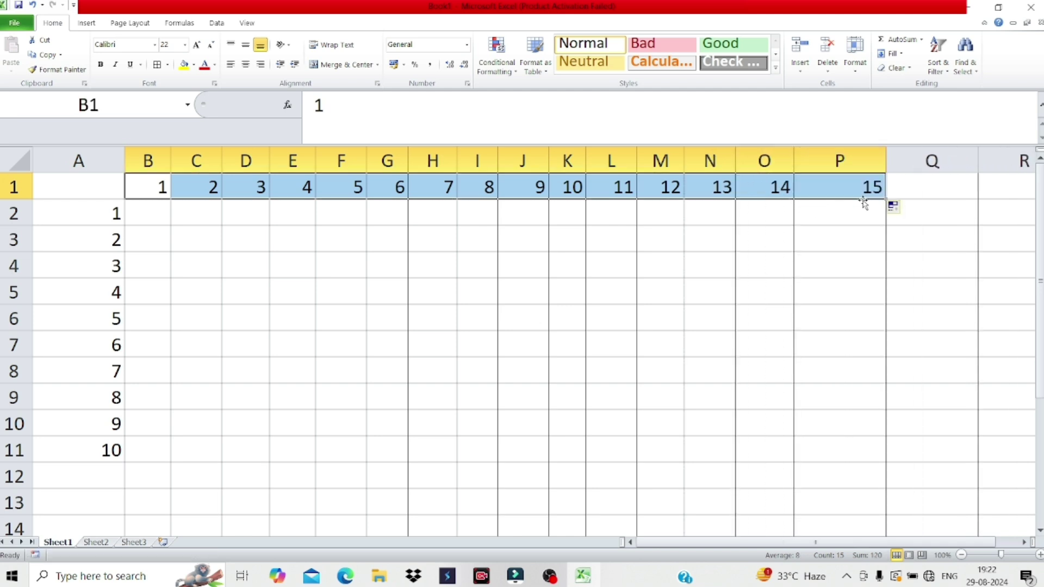
{"action": "left_click_drag", "start_coordinate": [886, 157], "coordinate": [862, 156]}
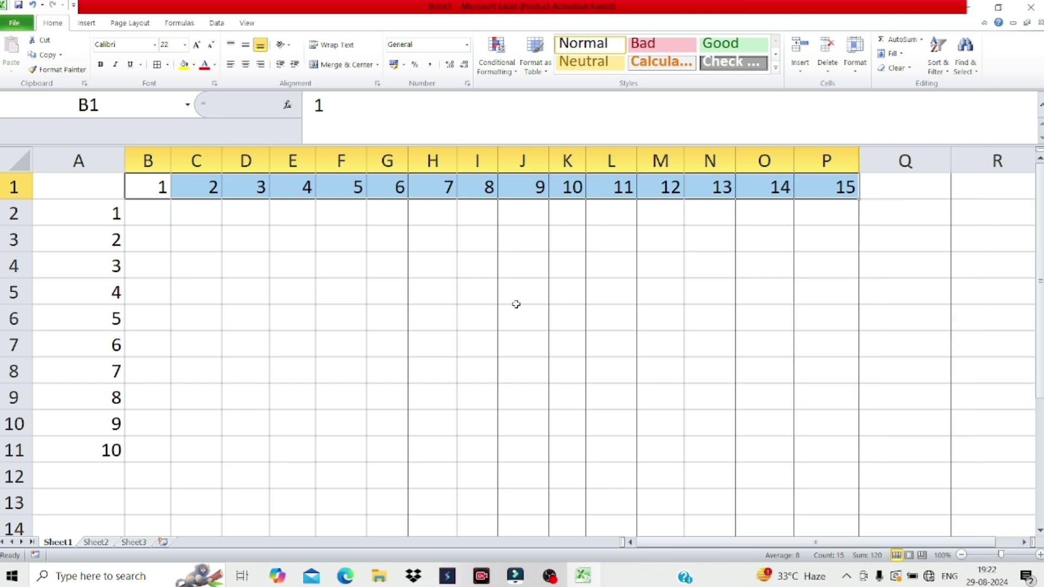
Enter the mixed-reference formula =B$1*$A2 in B2, showing 1.
{"action": "left_click", "coordinate": [149, 215]}
{"action": "type", "text": "="}
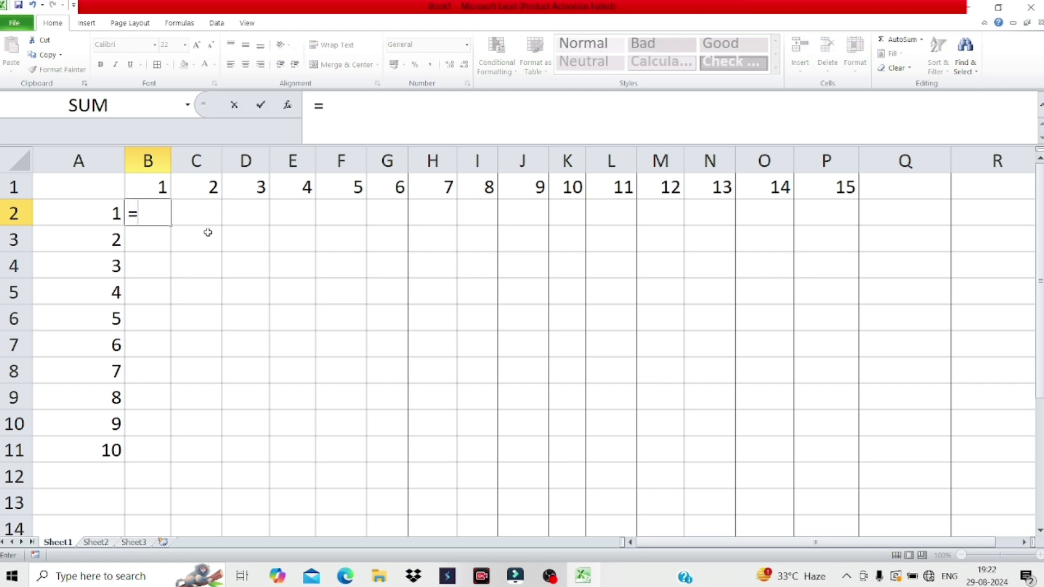
{"action": "left_click", "coordinate": [158, 187]}
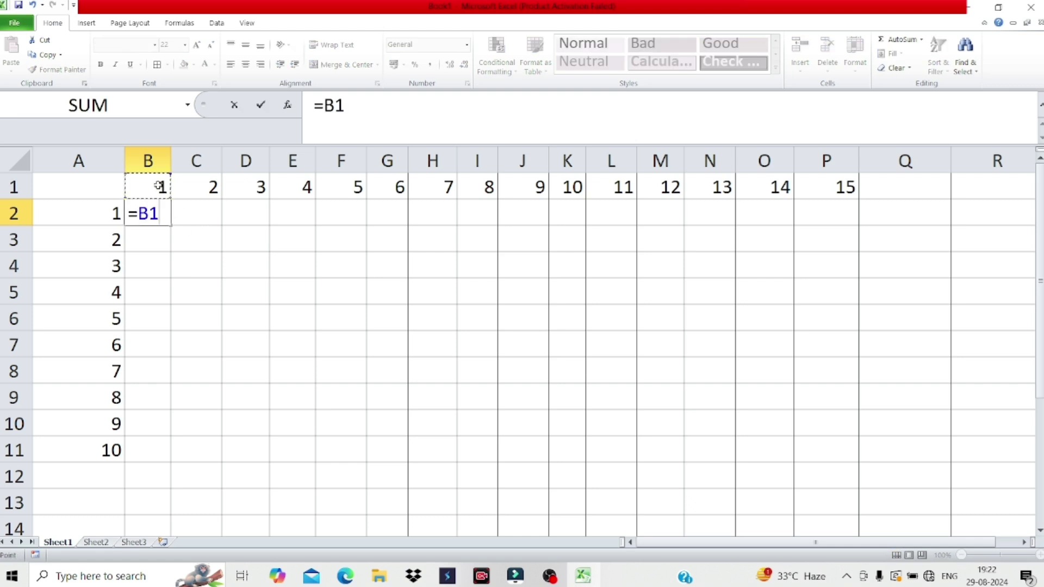
{"action": "type", "text": "*"}
{"action": "left_click", "coordinate": [55, 212]}
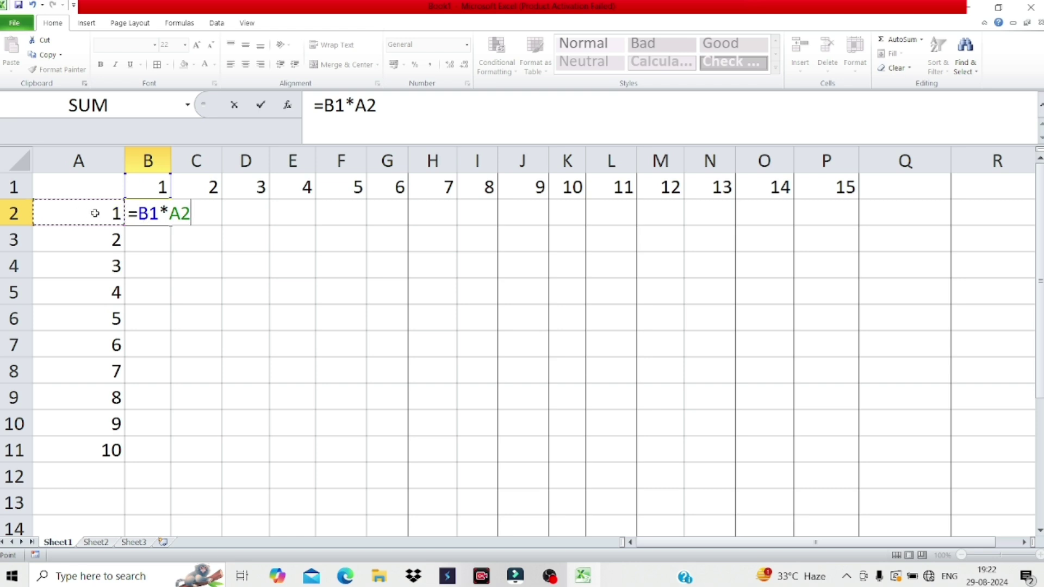
{"action": "left_click", "coordinate": [148, 215]}
{"action": "type", "text": "$"}
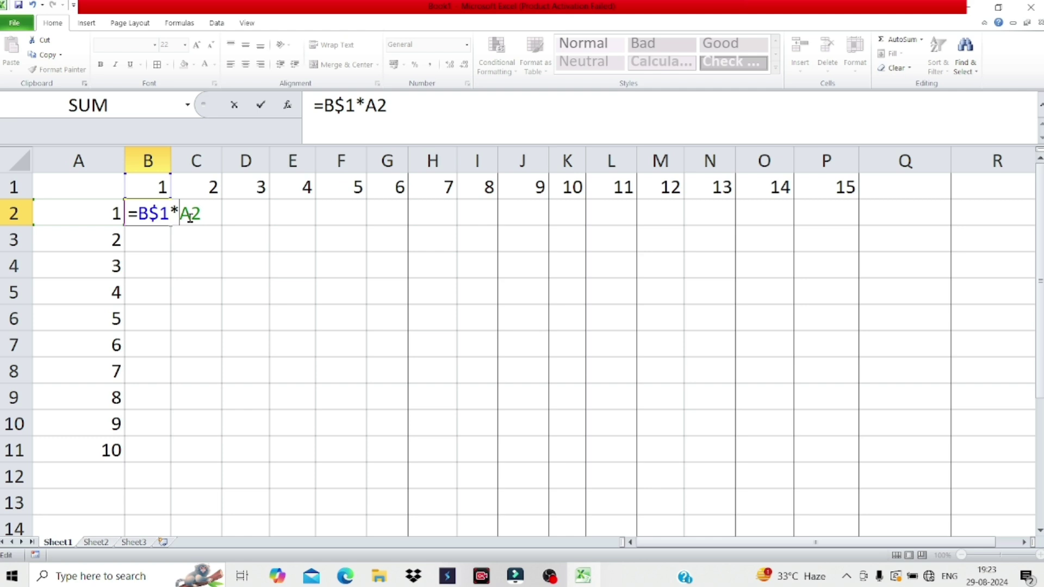
{"action": "type", "text": "$"}
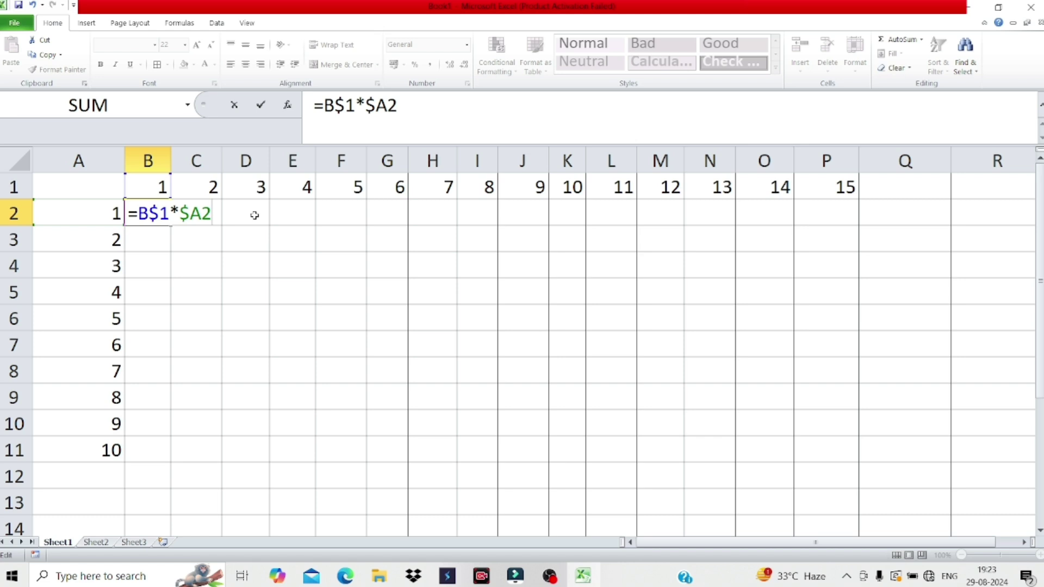
{"action": "key", "text": "Return"}
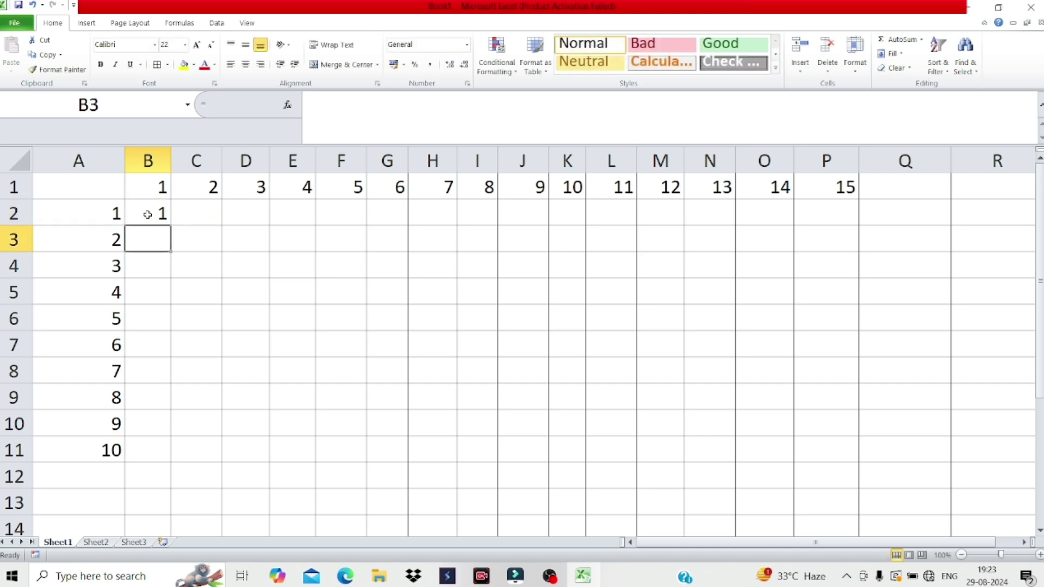
Copy the B2 formula down to B11 and across to column P, ending at 150.
{"action": "left_click", "coordinate": [147, 214]}
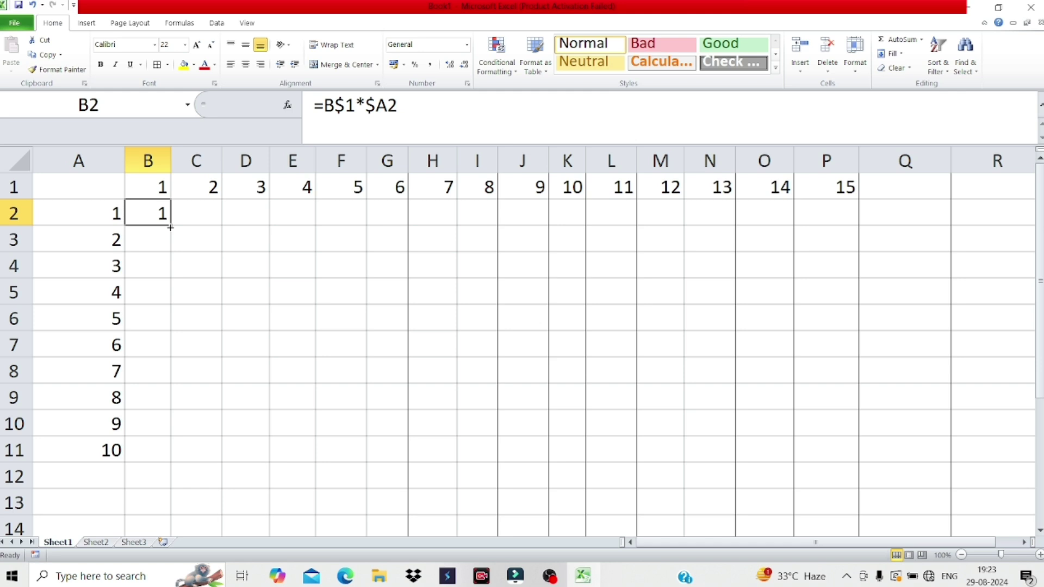
{"action": "left_click_drag", "start_coordinate": [170, 228], "coordinate": [159, 454]}
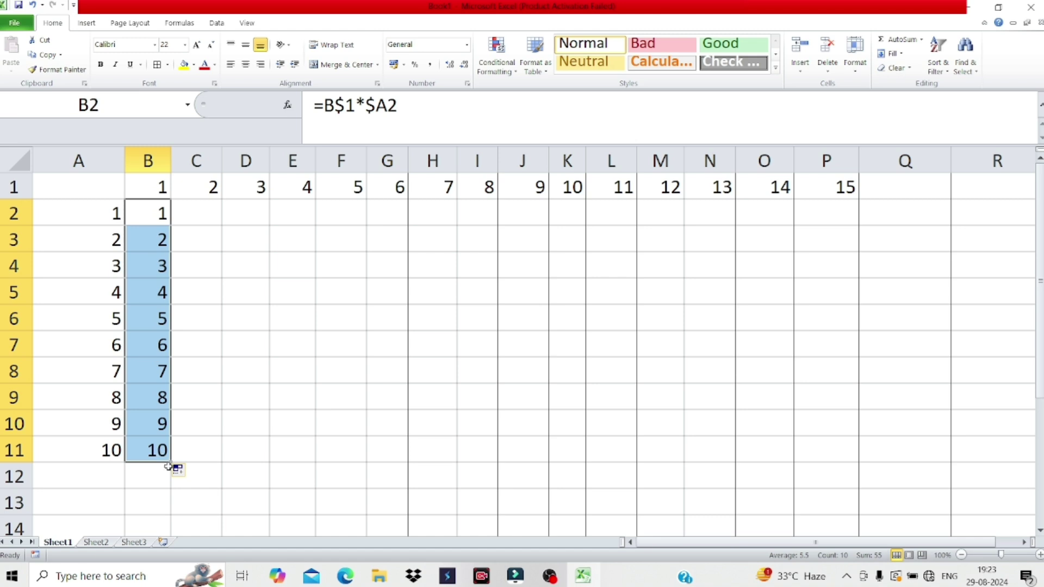
{"action": "left_click_drag", "start_coordinate": [171, 463], "coordinate": [282, 463]}
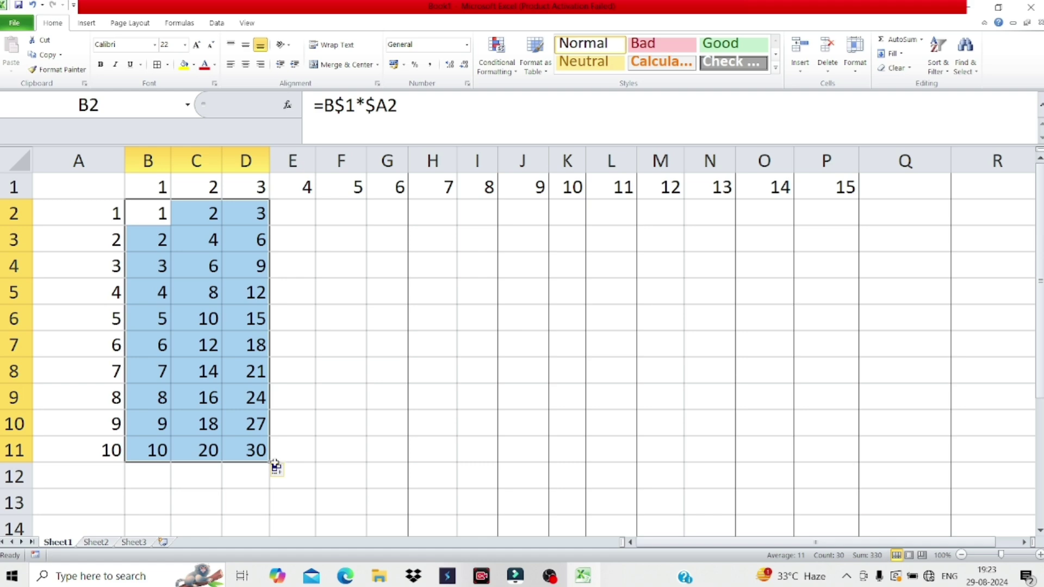
{"action": "left_click_drag", "start_coordinate": [283, 463], "coordinate": [845, 469]}
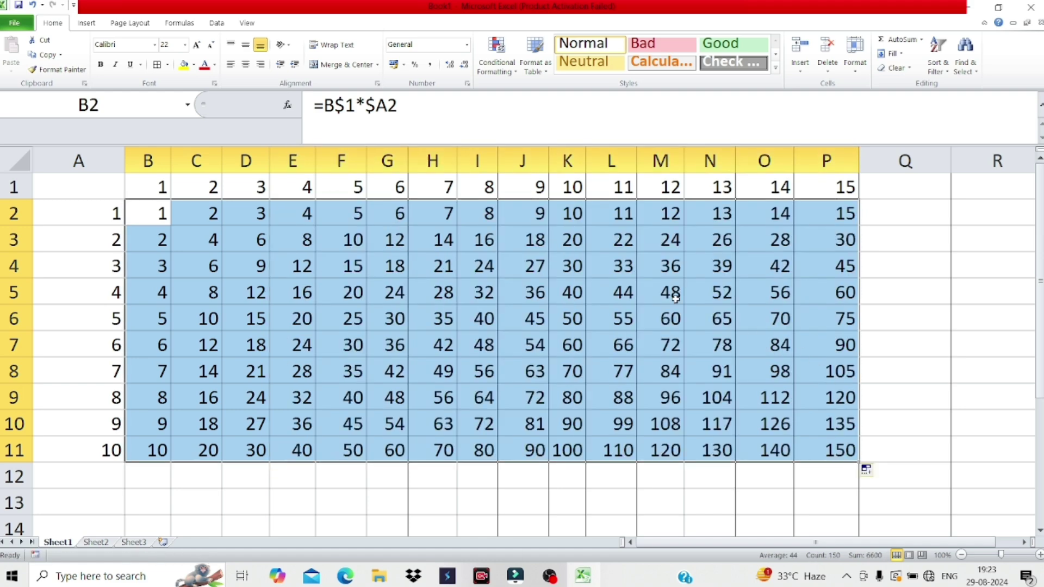
Check the copied formulas down column C from C1 to C11.
{"action": "left_click", "coordinate": [209, 190]}
{"action": "left_click", "coordinate": [209, 208]}
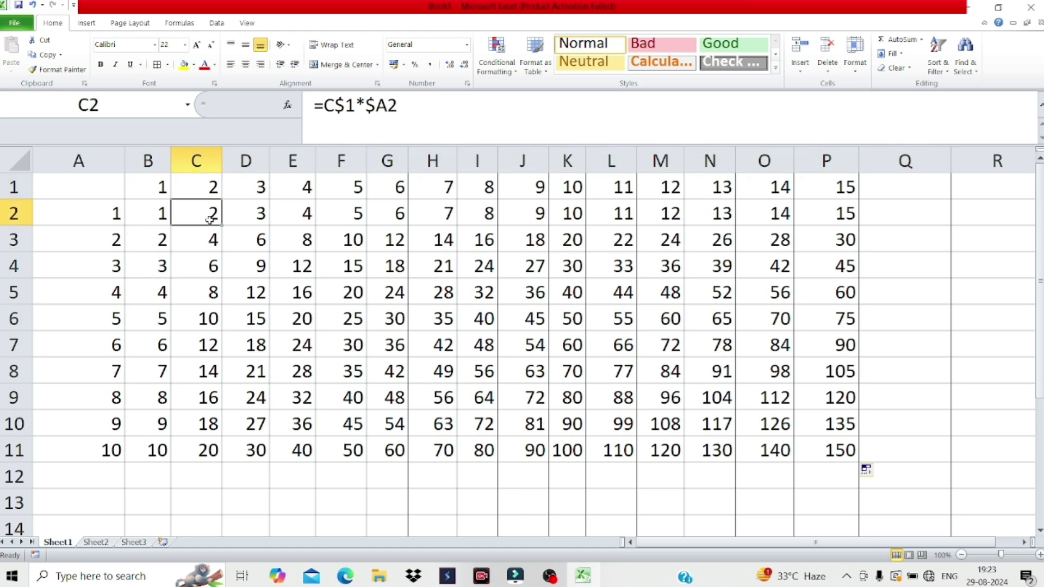
{"action": "left_click", "coordinate": [210, 233]}
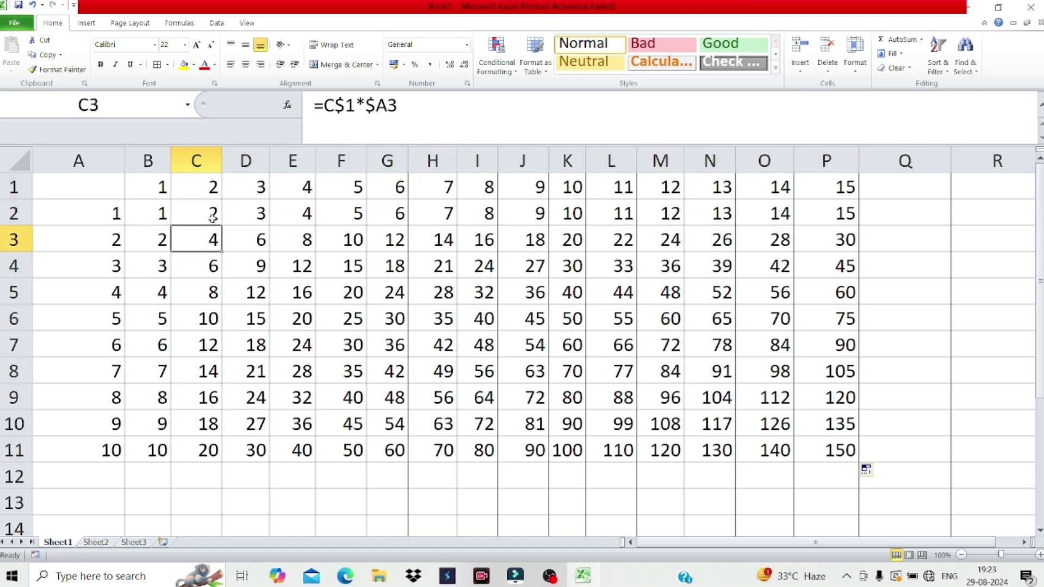
{"action": "left_click", "coordinate": [205, 269]}
{"action": "left_click", "coordinate": [208, 315]}
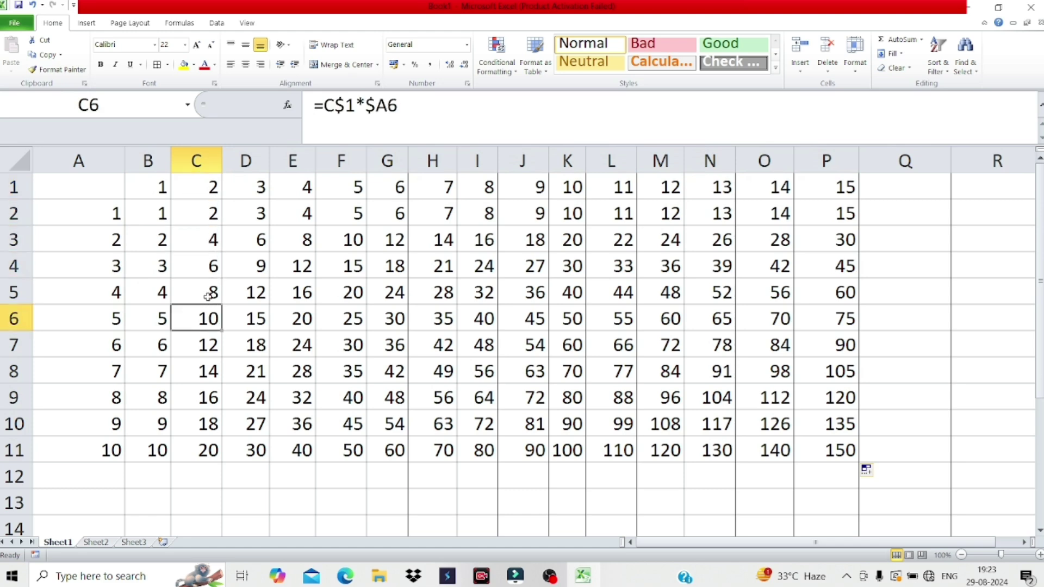
{"action": "left_click", "coordinate": [209, 341]}
{"action": "left_click", "coordinate": [209, 370]}
{"action": "left_click", "coordinate": [208, 402]}
{"action": "left_click", "coordinate": [206, 421]}
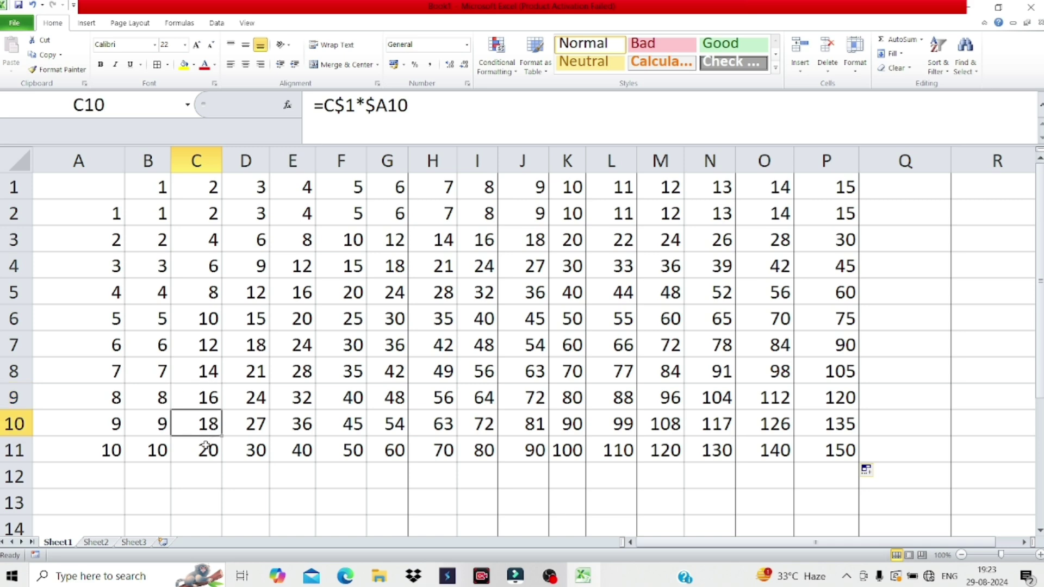
{"action": "left_click", "coordinate": [205, 445]}
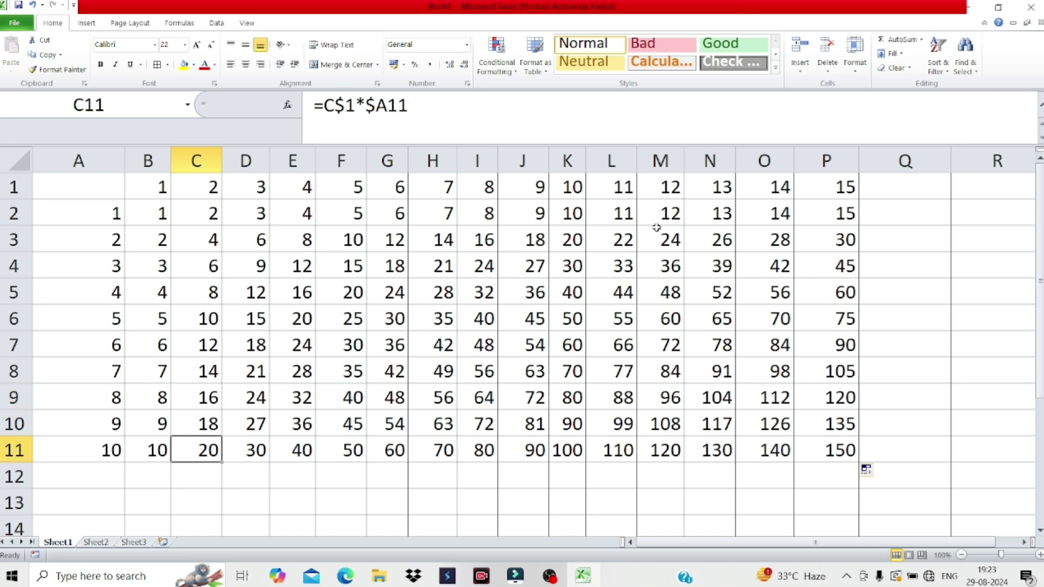
Check the formulas in O2 to O6, then switch to Sheet2.
{"action": "left_click", "coordinate": [769, 214]}
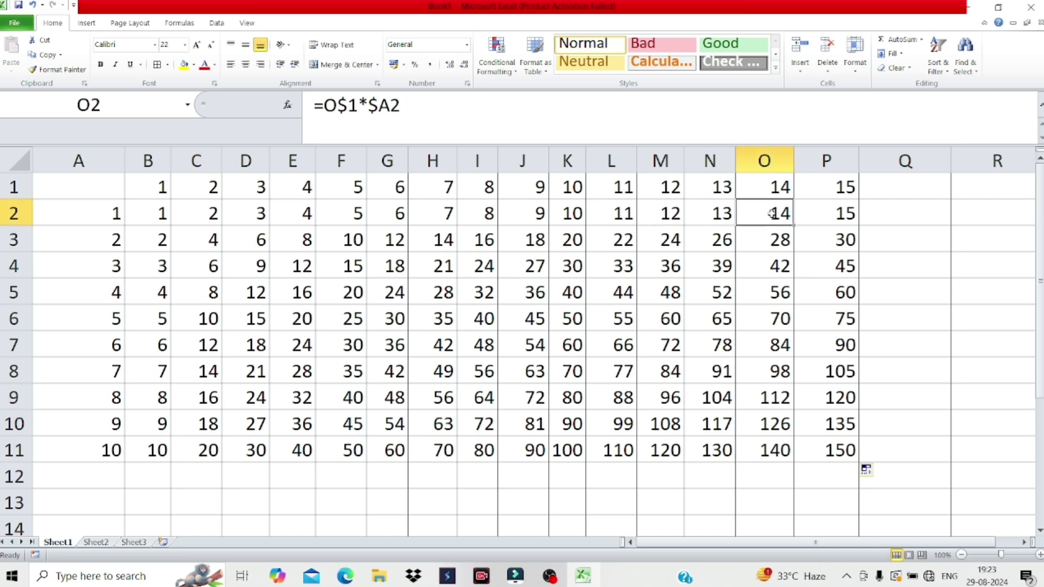
{"action": "left_click", "coordinate": [774, 248]}
{"action": "left_click", "coordinate": [775, 274]}
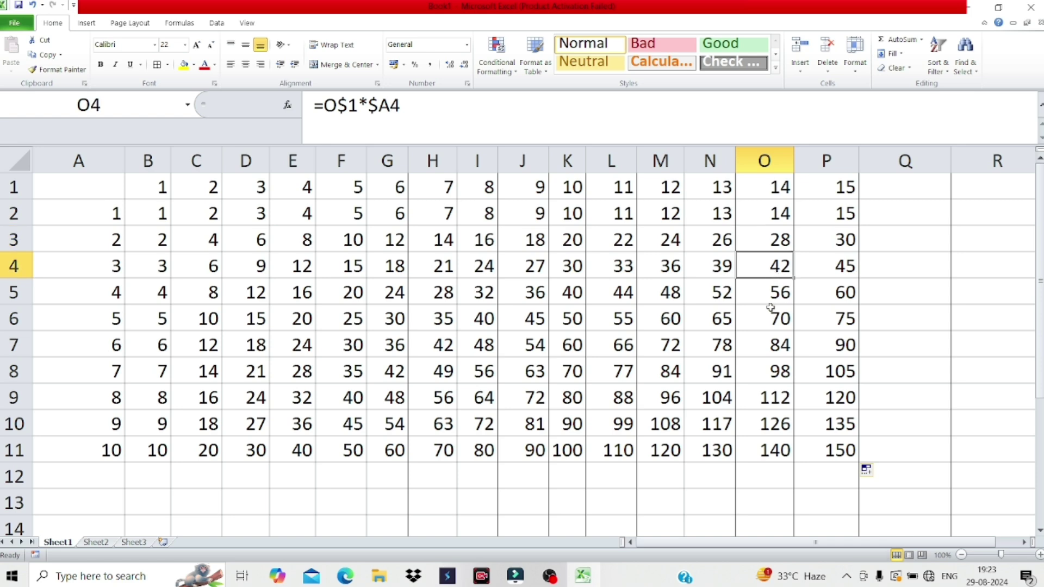
{"action": "left_click", "coordinate": [771, 299]}
{"action": "left_click", "coordinate": [774, 319]}
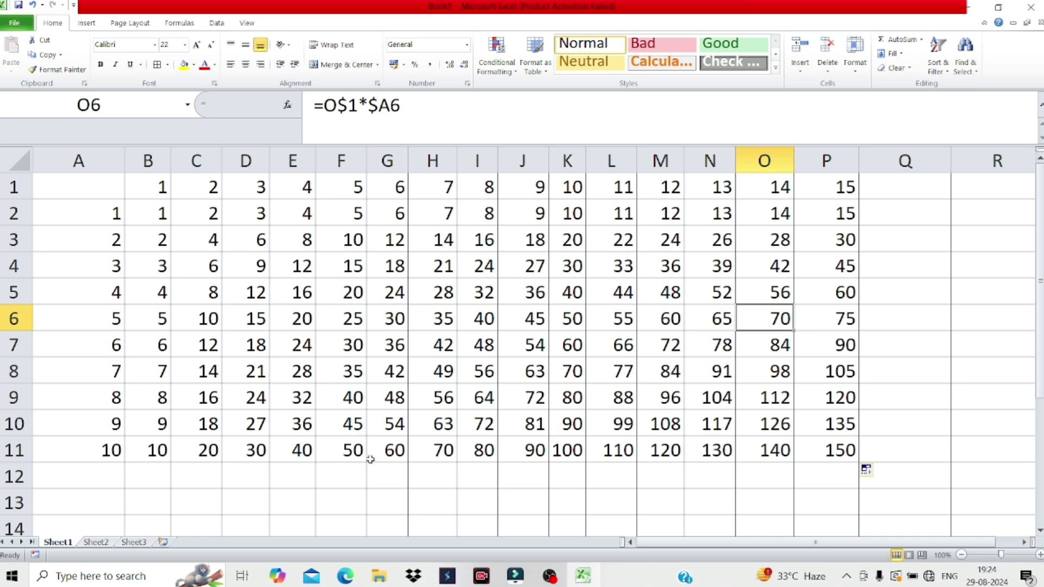
{"action": "left_click", "coordinate": [104, 544]}
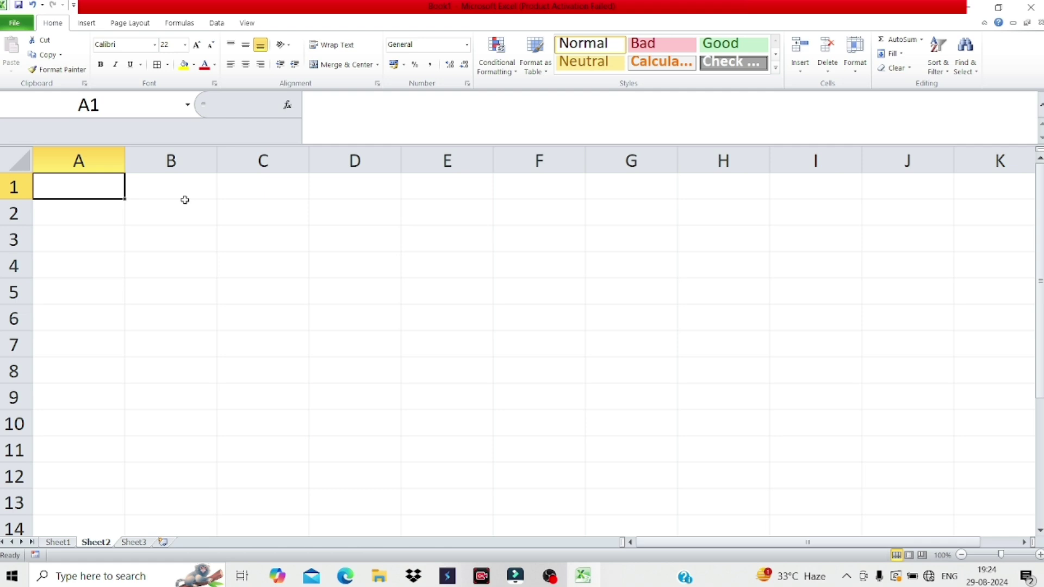
Type the headers PRODUCT, RATE and QTY in A1:C1.
{"action": "type", "text": "PRAO"}
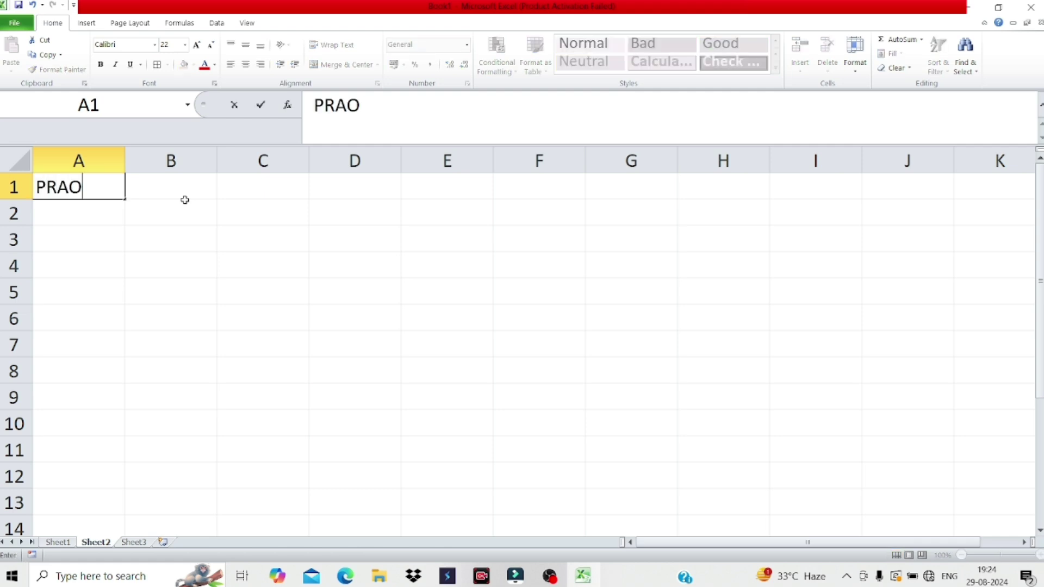
{"action": "key", "text": "BackSpace"}
{"action": "key", "text": "BackSpace"}
{"action": "type", "text": "D"}
{"action": "key", "text": "BackSpace"}
{"action": "type", "text": "ODUCT"}
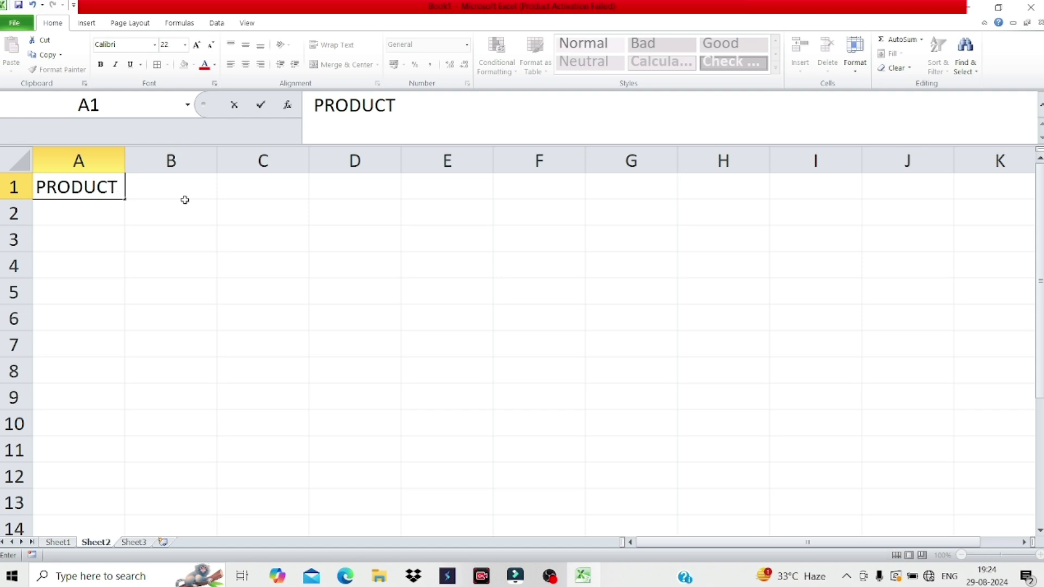
{"action": "left_click", "coordinate": [184, 200]}
{"action": "type", "text": "RATE"}
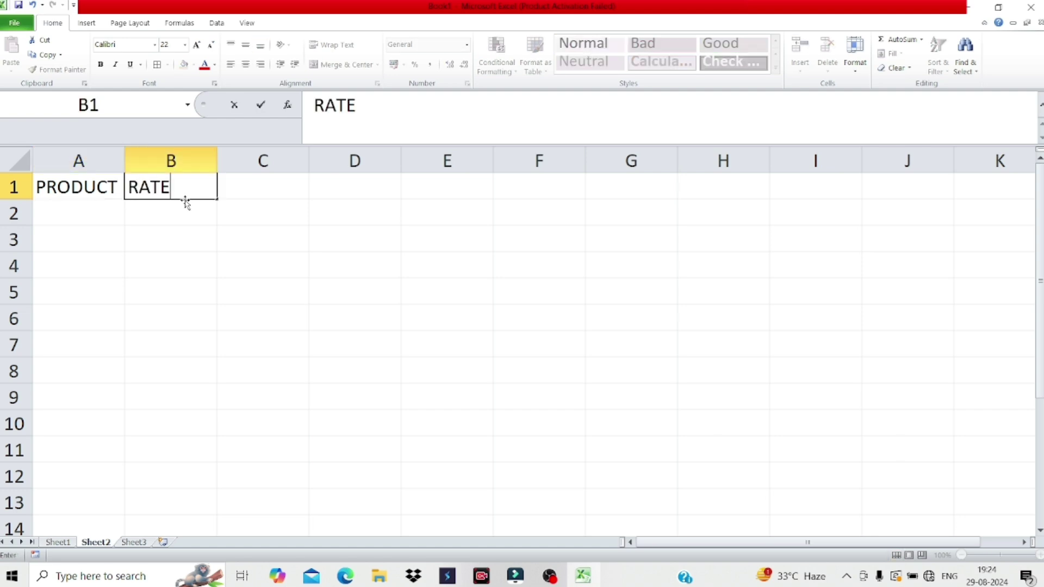
{"action": "key", "text": "Tab"}
{"action": "type", "text": "QTY"}
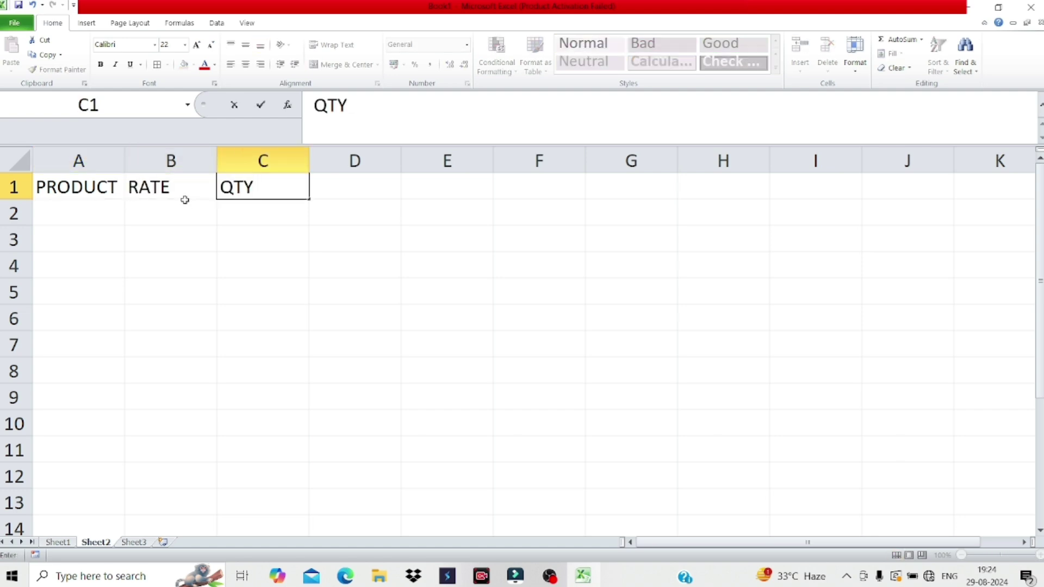
Enter MOUSE, 150 and 6 in row 2, and the header AMOUNT in D1.
{"action": "left_click", "coordinate": [52, 207]}
{"action": "type", "text": "MOUS"}
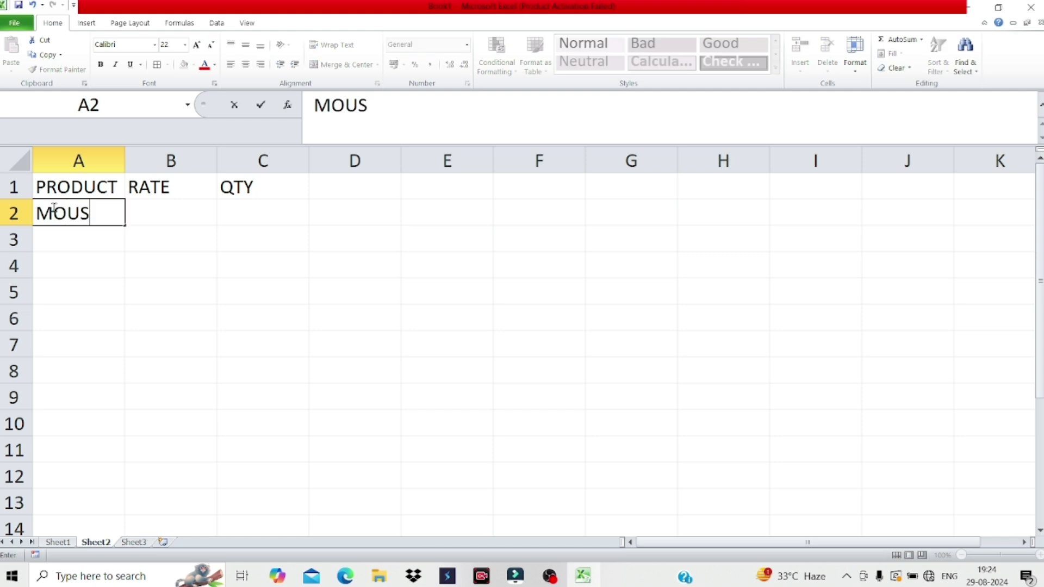
{"action": "type", "text": "E"}
{"action": "key", "text": "Tab"}
{"action": "type", "text": "15"}
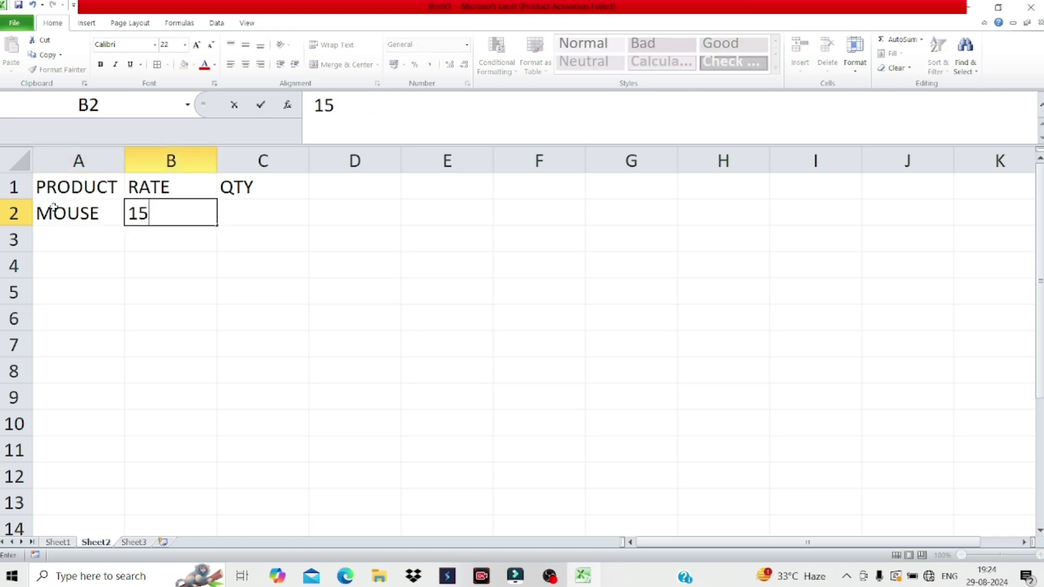
{"action": "type", "text": "0"}
{"action": "key", "text": "Tab"}
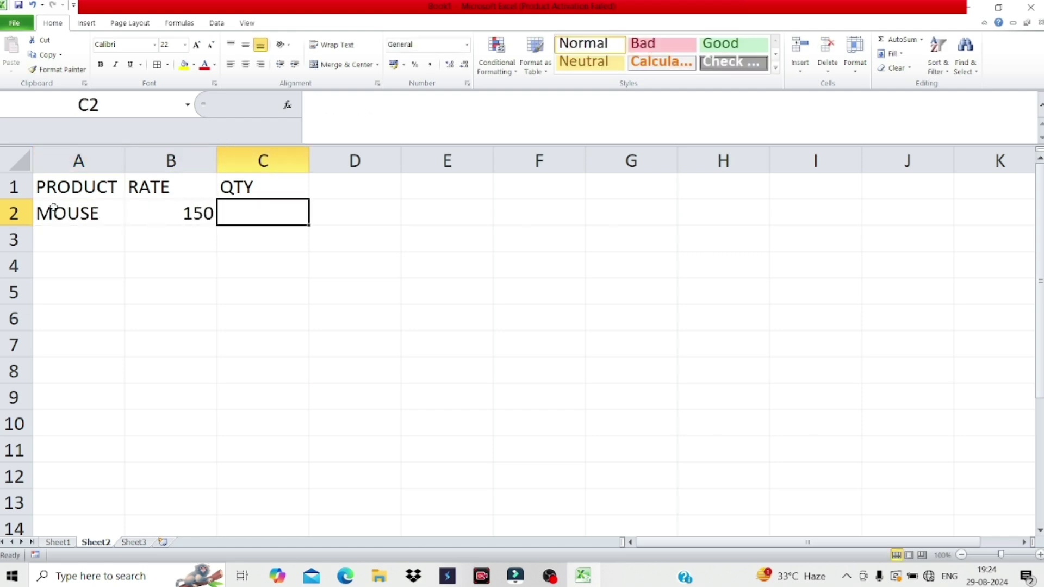
{"action": "type", "text": "6"}
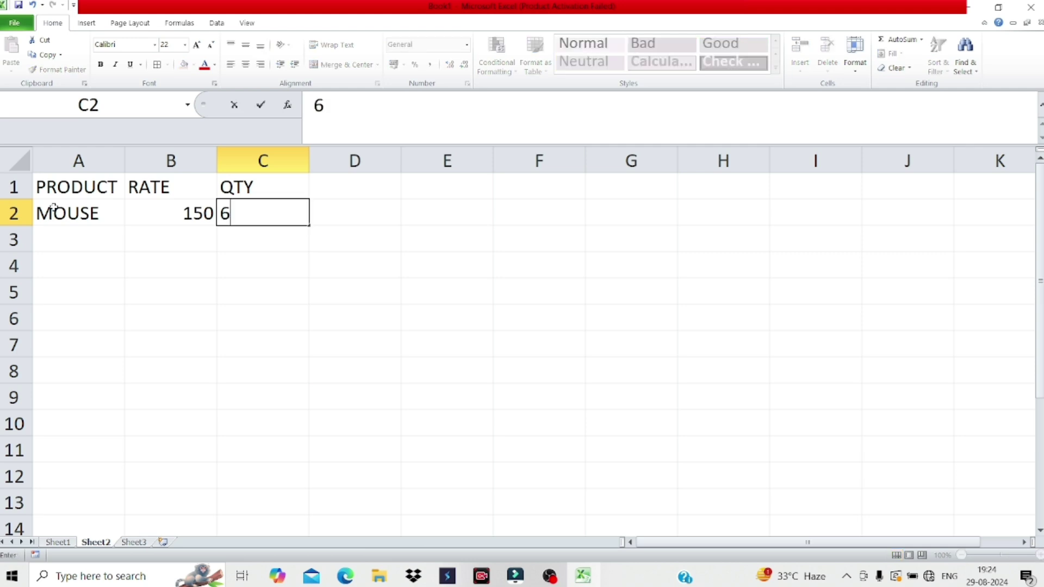
{"action": "left_click", "coordinate": [362, 182]}
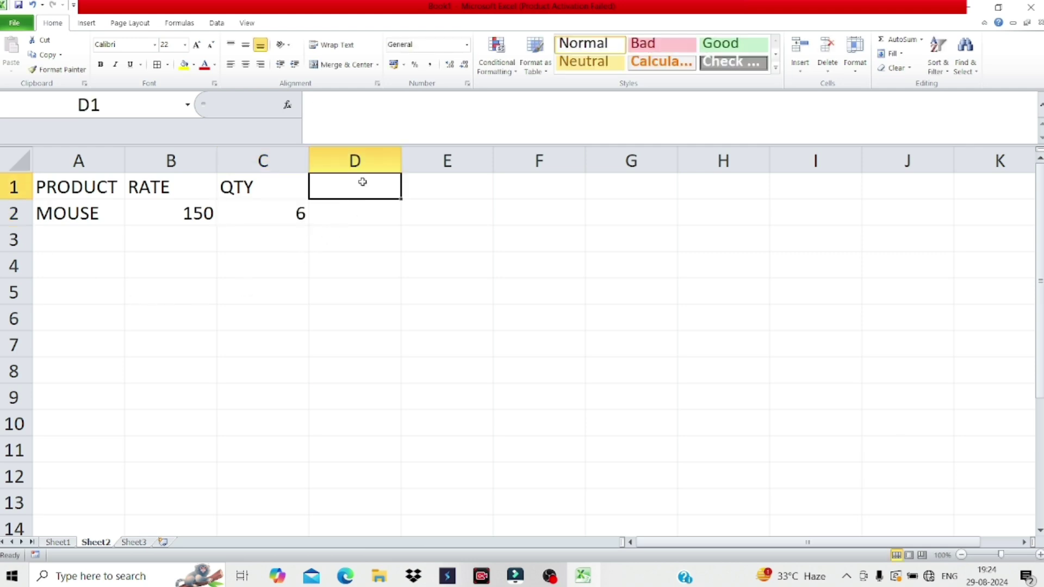
{"action": "type", "text": "AMOU"}
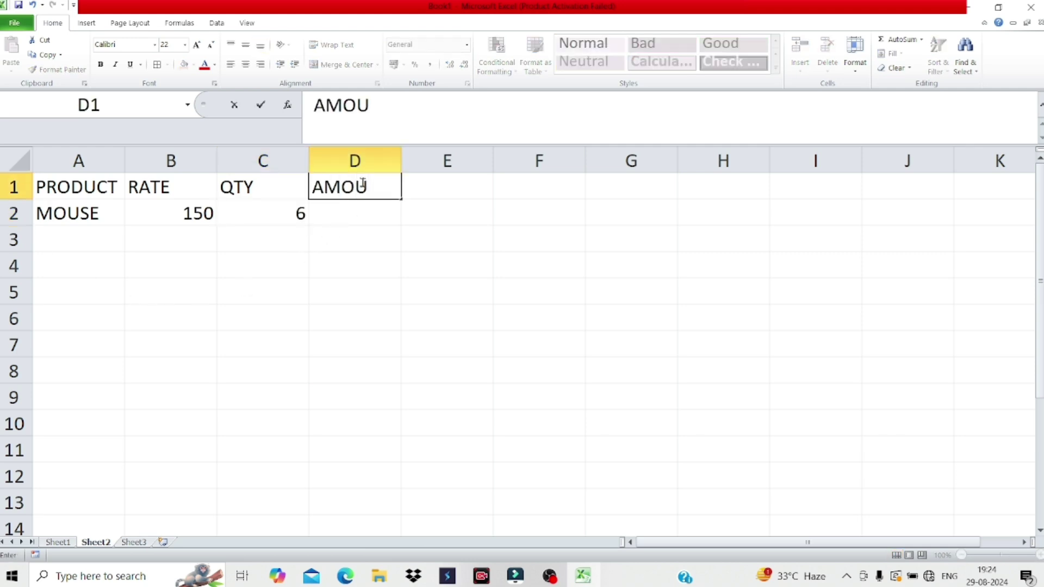
{"action": "type", "text": "NT"}
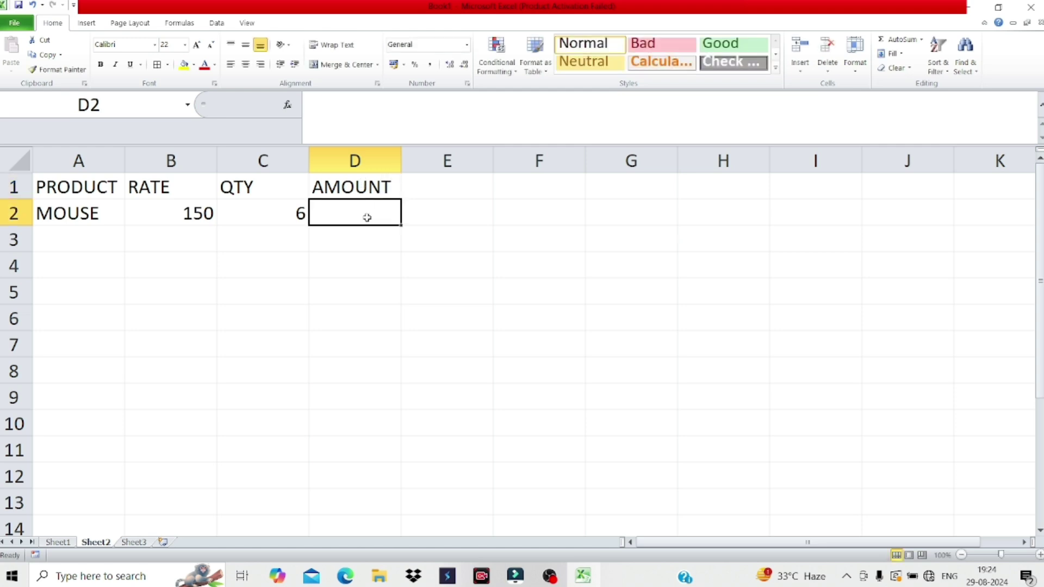
Enter =B2*C2 in D2 to get an amount of 900 for MOUSE.
{"action": "type", "text": "="}
{"action": "left_click", "coordinate": [174, 215]}
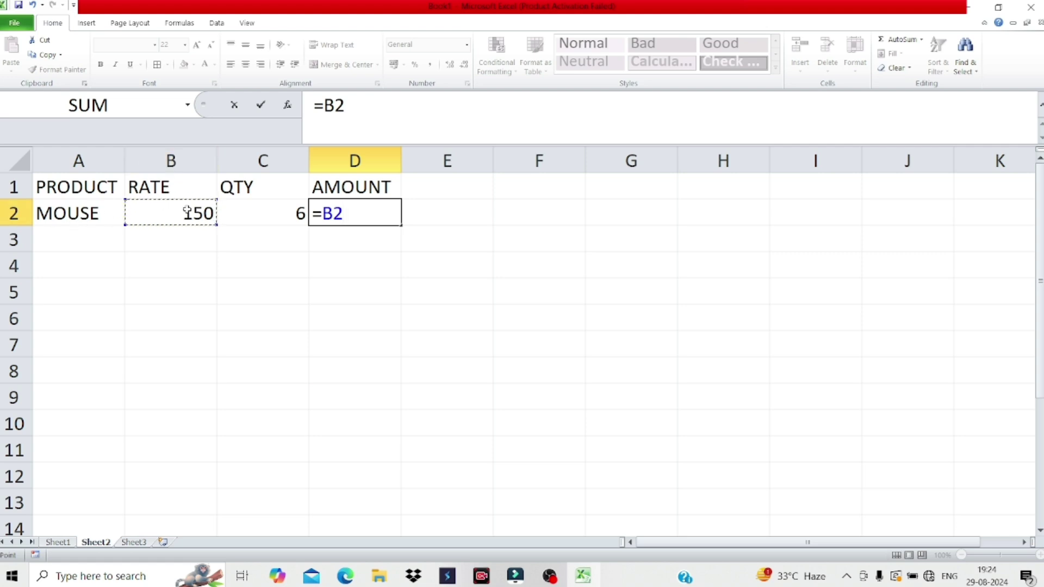
{"action": "key", "text": "BackSpace"}
{"action": "key", "text": "BackSpace"}
{"action": "type", "text": "B2"}
{"action": "type", "text": "*"}
{"action": "type", "text": "C2"}
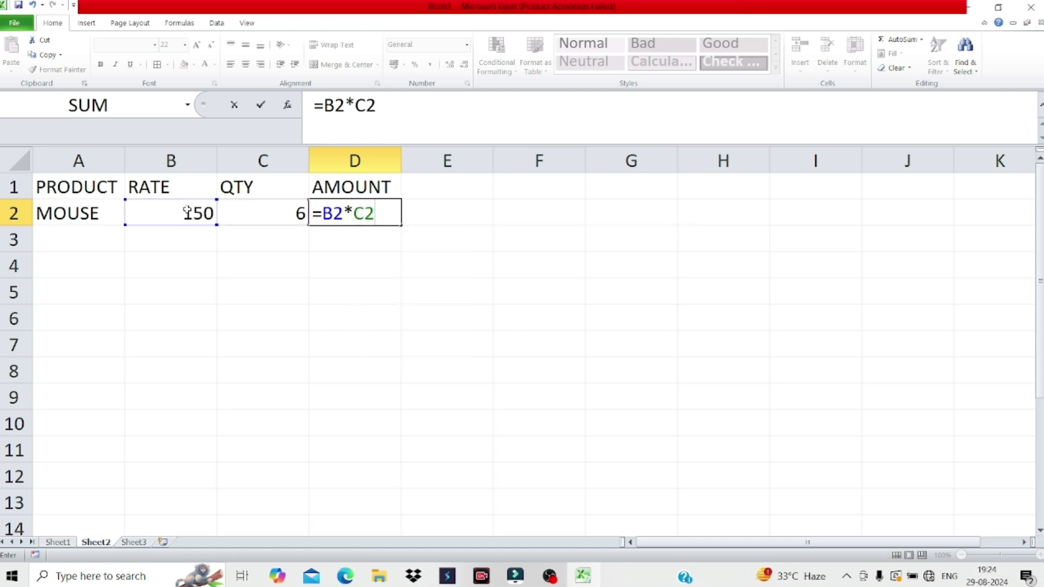
{"action": "key", "text": "Return"}
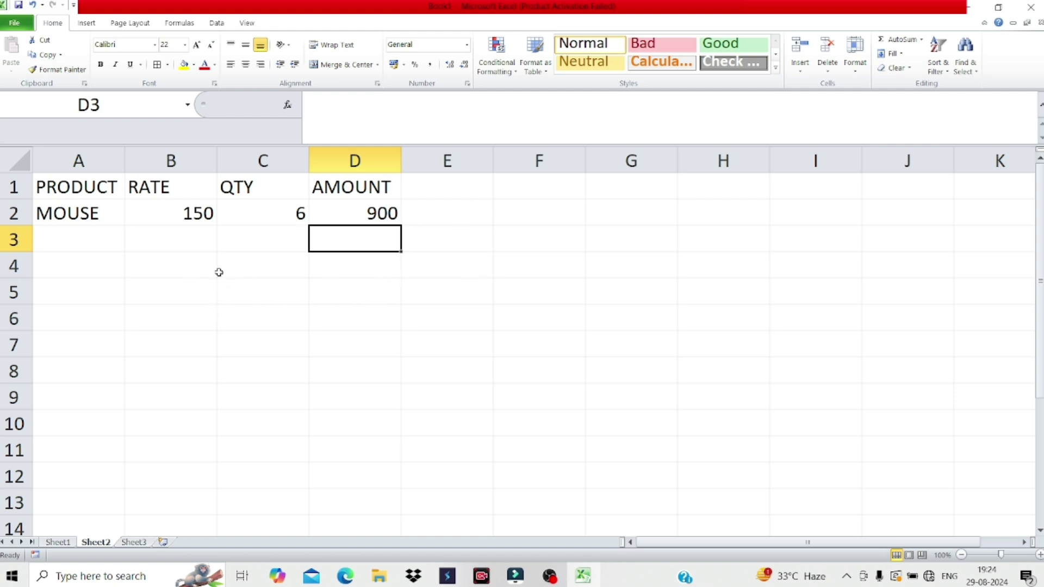
{"action": "left_click", "coordinate": [199, 233]}
{"action": "left_click", "coordinate": [293, 239]}
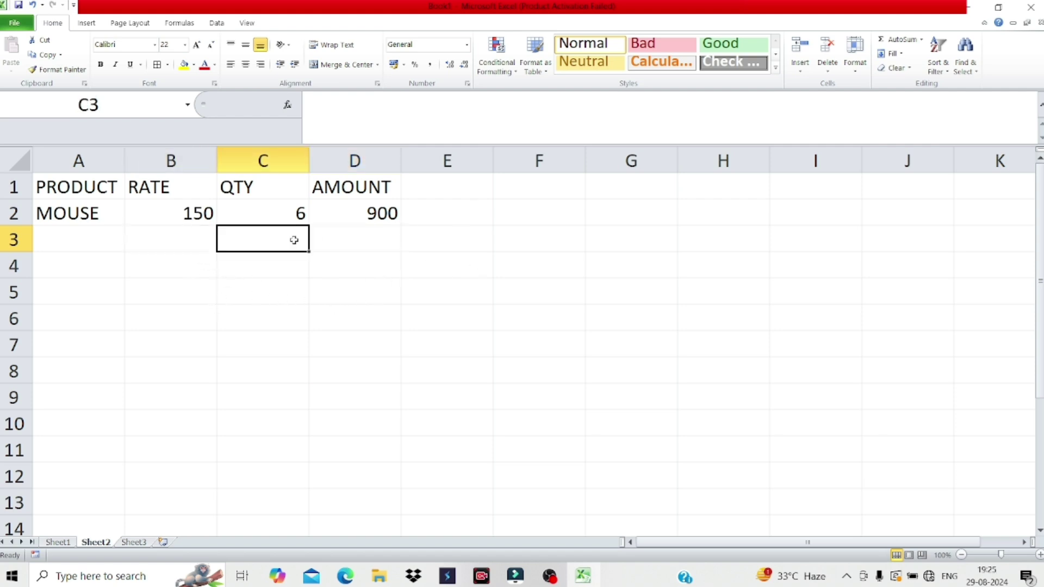
Enter the quantities 8, 5, 4, 7, 6, 8 and 5 in C3:C9.
{"action": "type", "text": "8 5 4 7 6 8"}
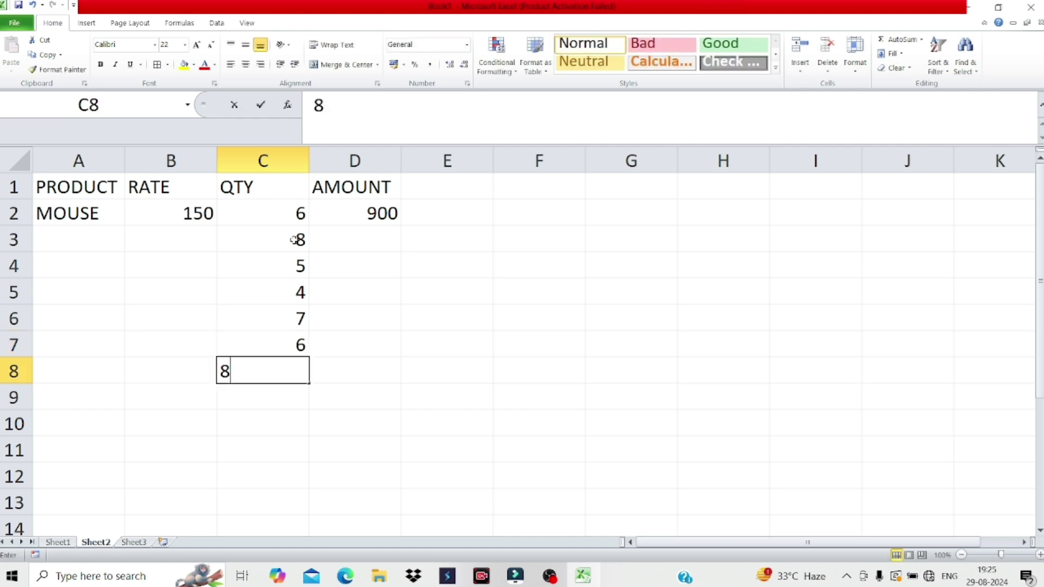
{"action": "key", "text": "Return"}
{"action": "type", "text": "5"}
{"action": "key", "text": "Return"}
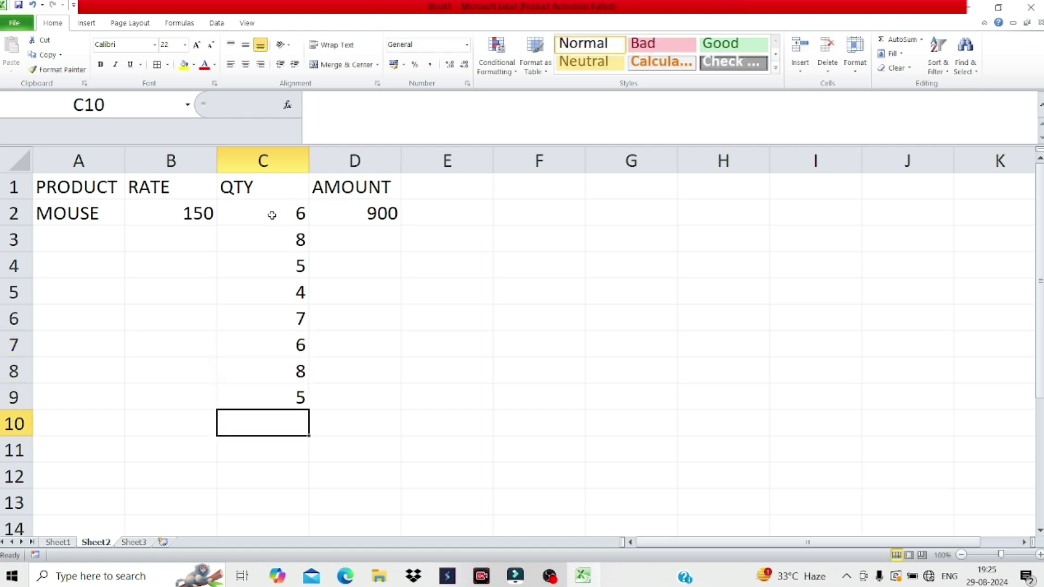
Abandon a stray formula in C10 and apply All Borders to the table A1:D9.
{"action": "left_click_drag", "start_coordinate": [272, 215], "coordinate": [268, 405]}
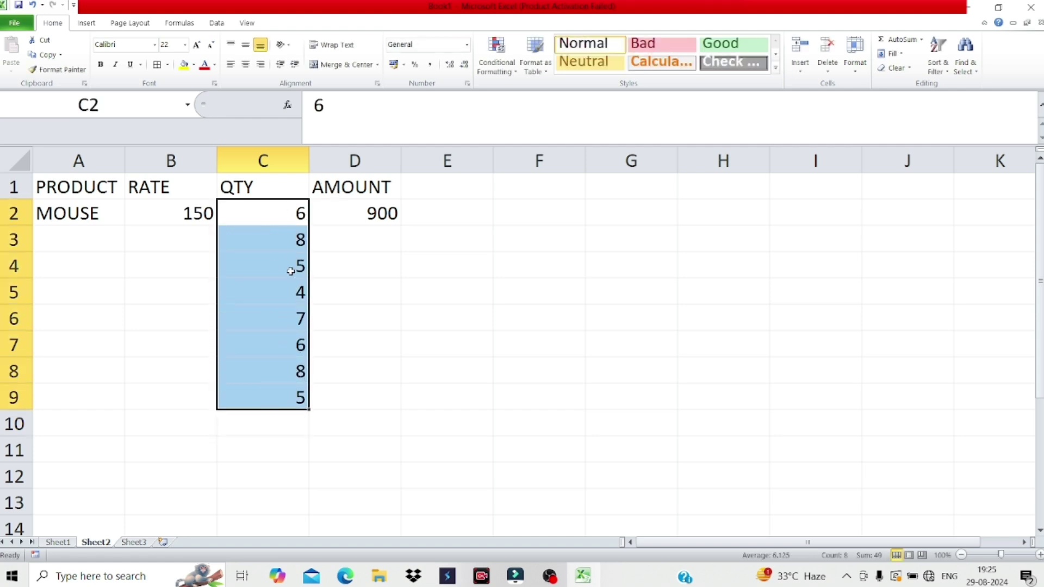
{"action": "left_click", "coordinate": [282, 425]}
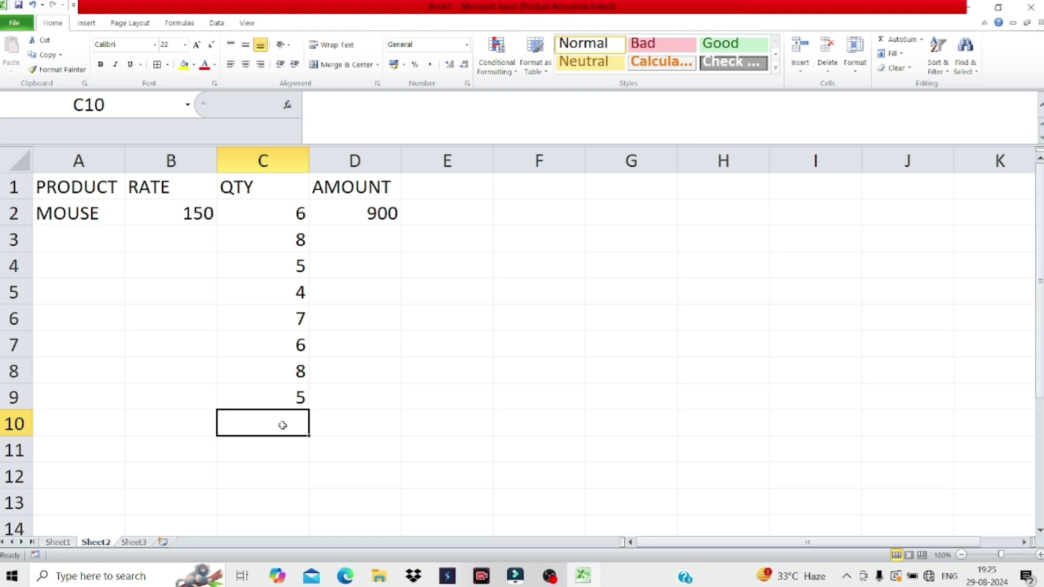
{"action": "type", "text": "="}
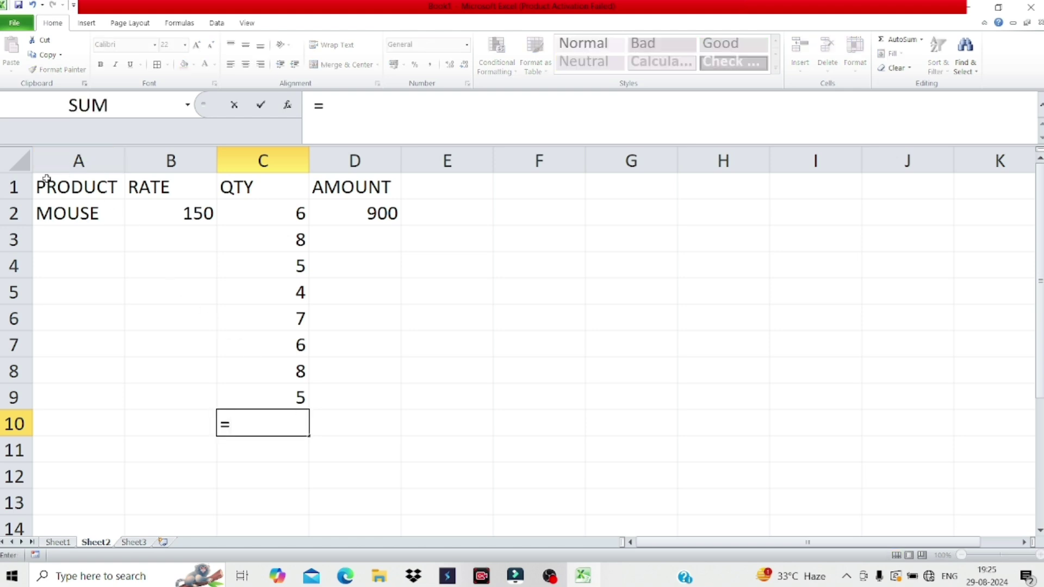
{"action": "left_click_drag", "start_coordinate": [47, 179], "coordinate": [354, 240]}
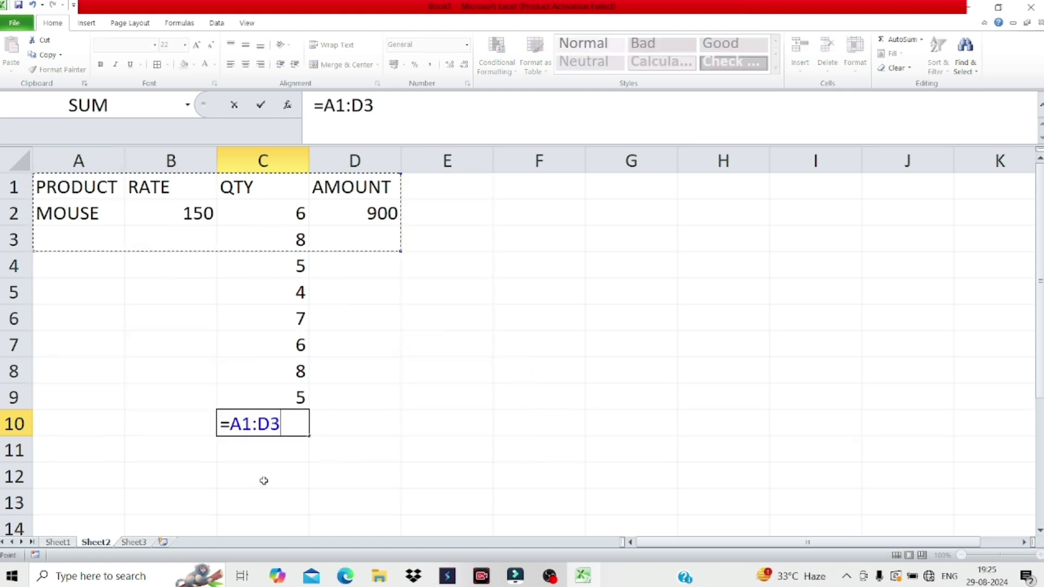
{"action": "key", "text": "BackSpace"}
{"action": "key", "text": "BackSpace"}
{"action": "key", "text": "BackSpace"}
{"action": "key", "text": "BackSpace"}
{"action": "key", "text": "Escape"}
{"action": "left_click", "coordinate": [409, 470]}
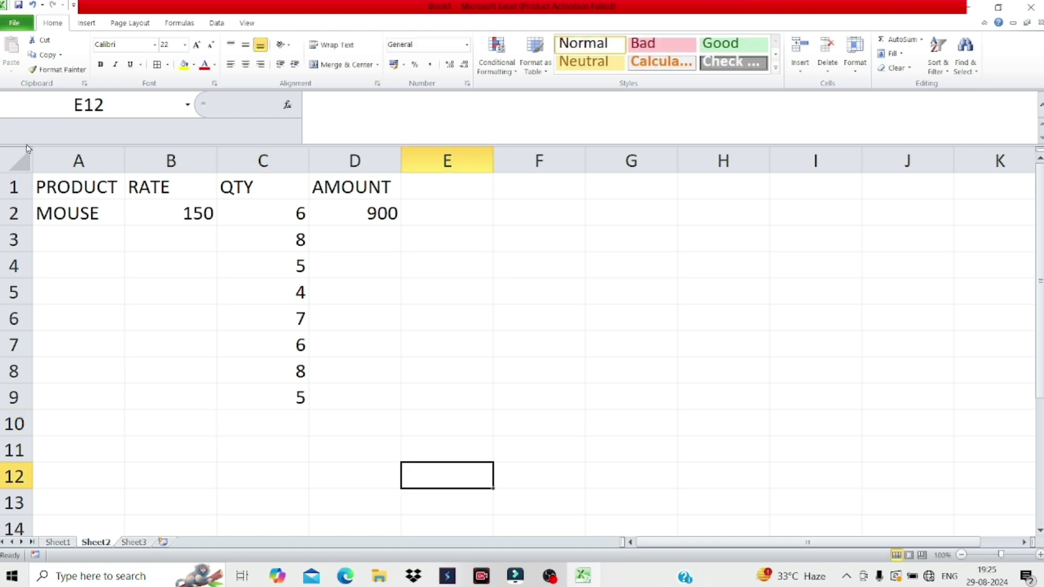
{"action": "left_click_drag", "start_coordinate": [47, 181], "coordinate": [334, 404]}
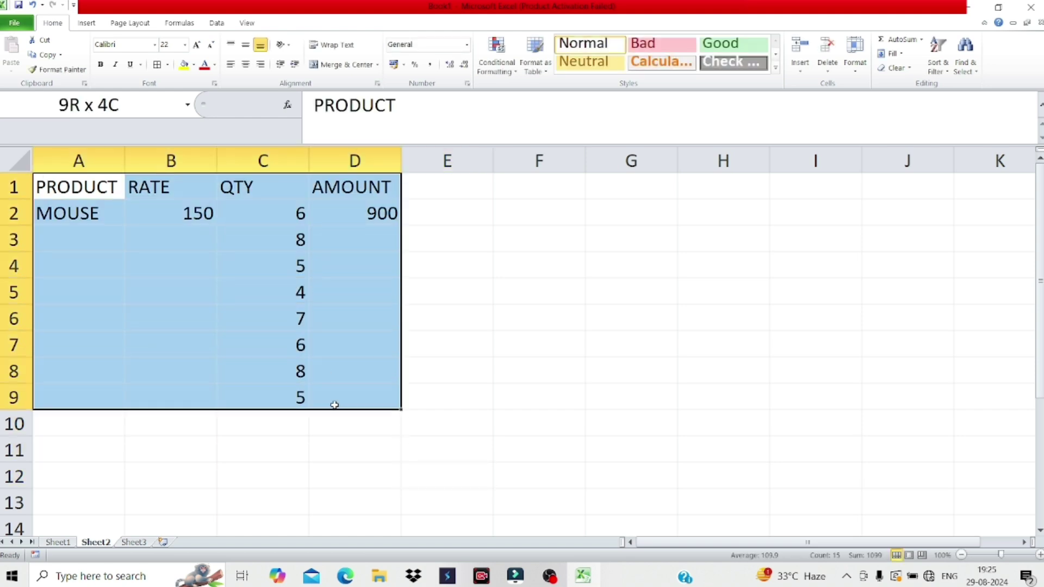
{"action": "left_click", "coordinate": [156, 65]}
{"action": "left_click", "coordinate": [304, 427]}
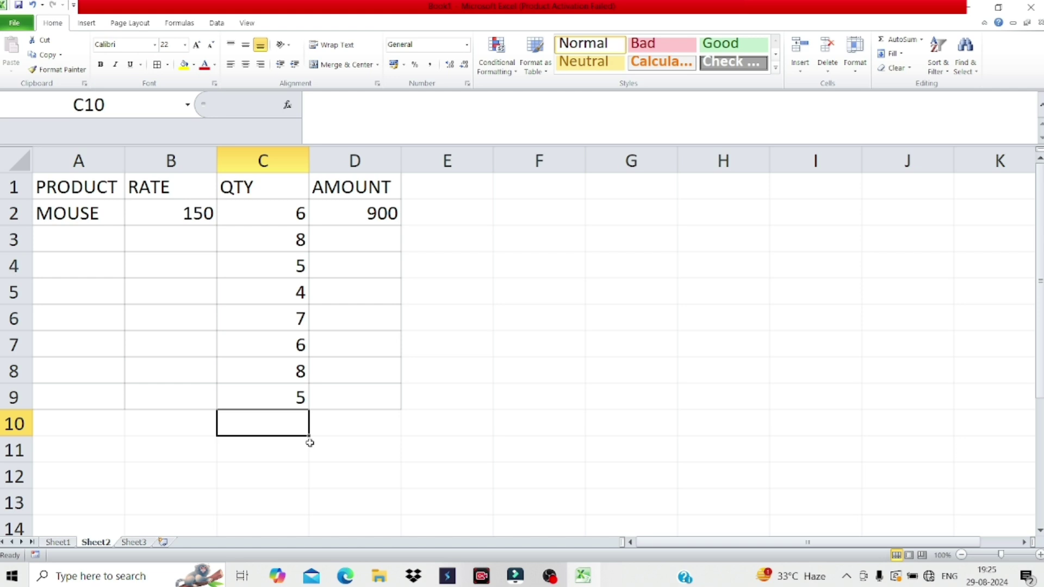
Enter =SUM(C2:C9) in C10 to total the quantities at 49.
{"action": "type", "text": "=SU"}
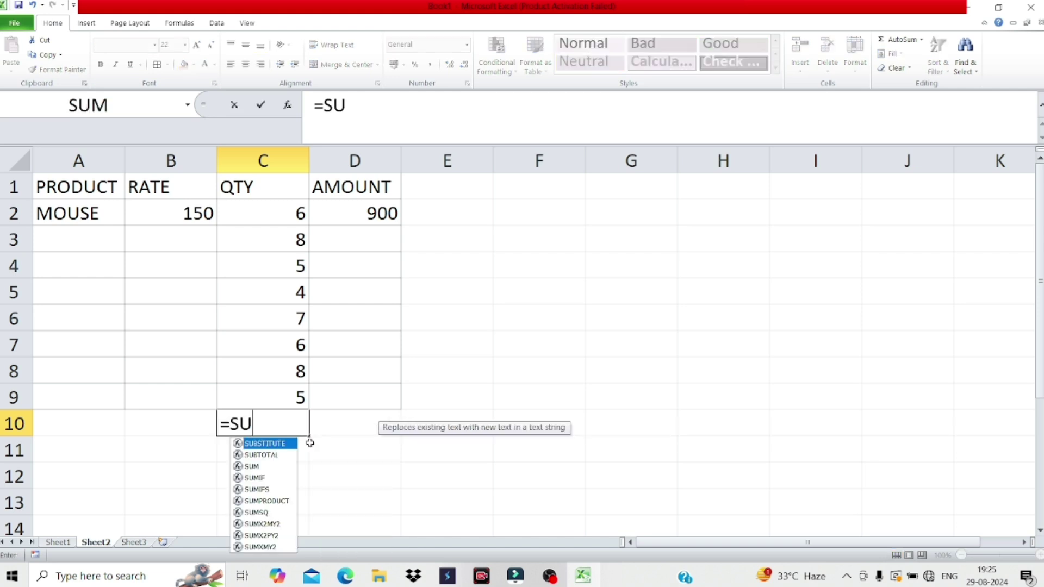
{"action": "type", "text": "M("}
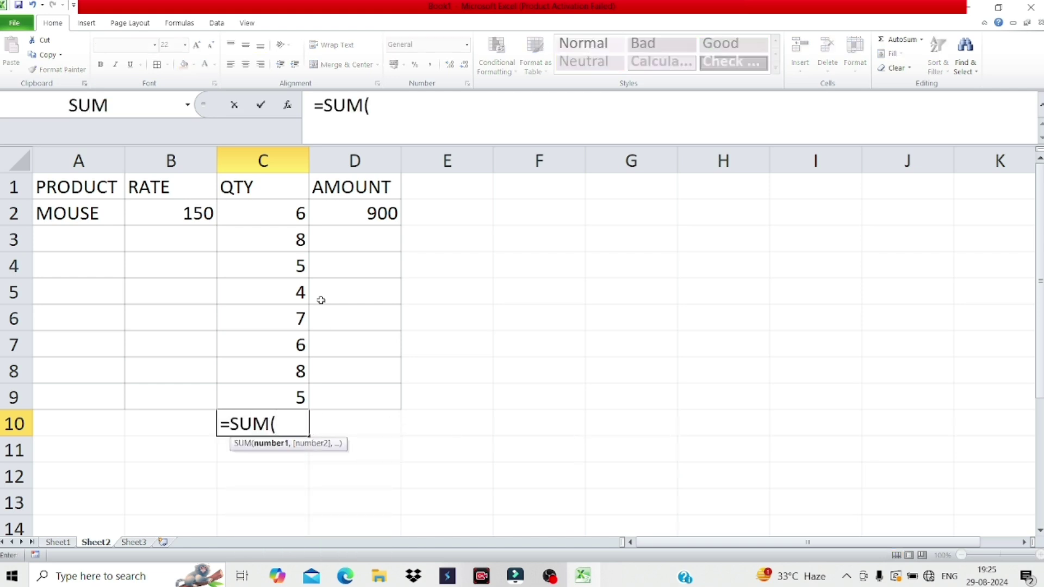
{"action": "left_click", "coordinate": [291, 218]}
{"action": "left_click_drag", "start_coordinate": [289, 229], "coordinate": [285, 390]}
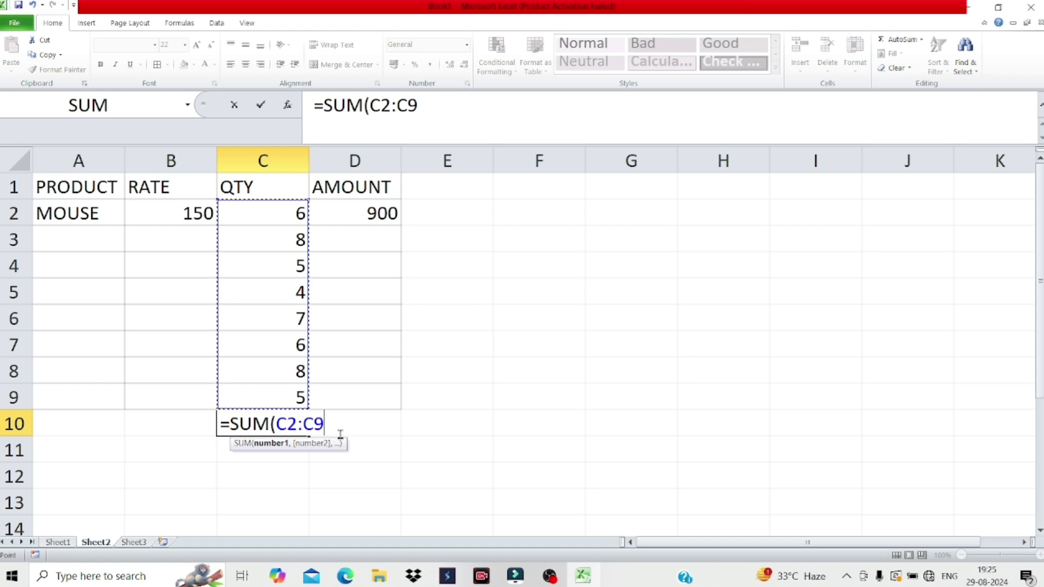
{"action": "type", "text": ")"}
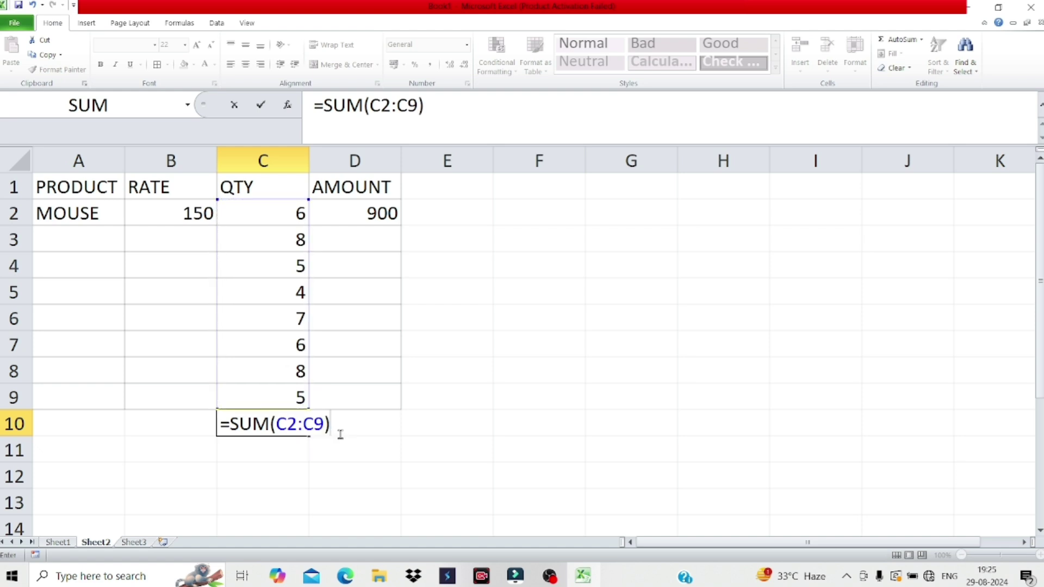
{"action": "key", "text": "Return"}
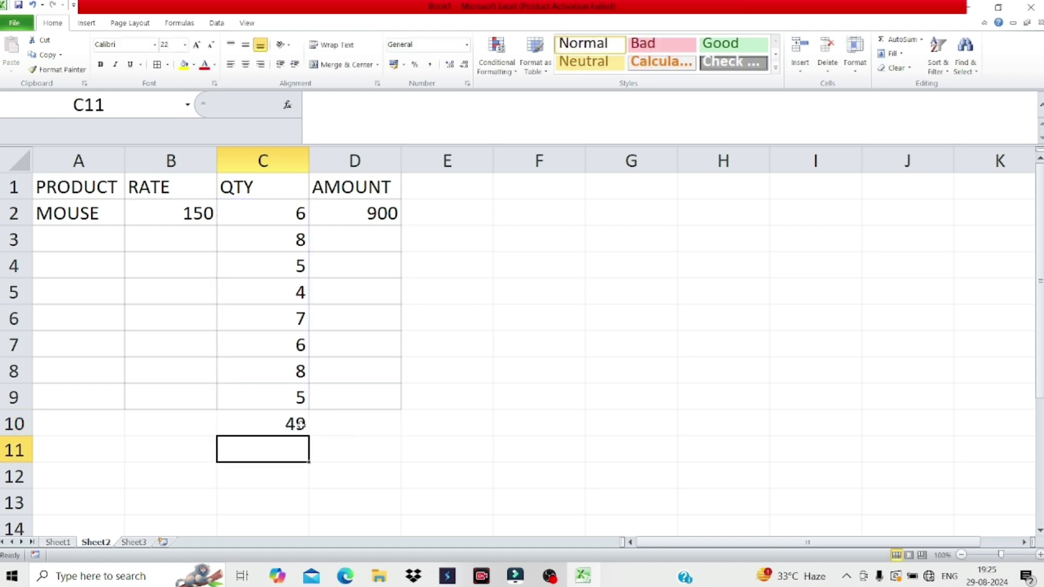
{"action": "left_click", "coordinate": [301, 426]}
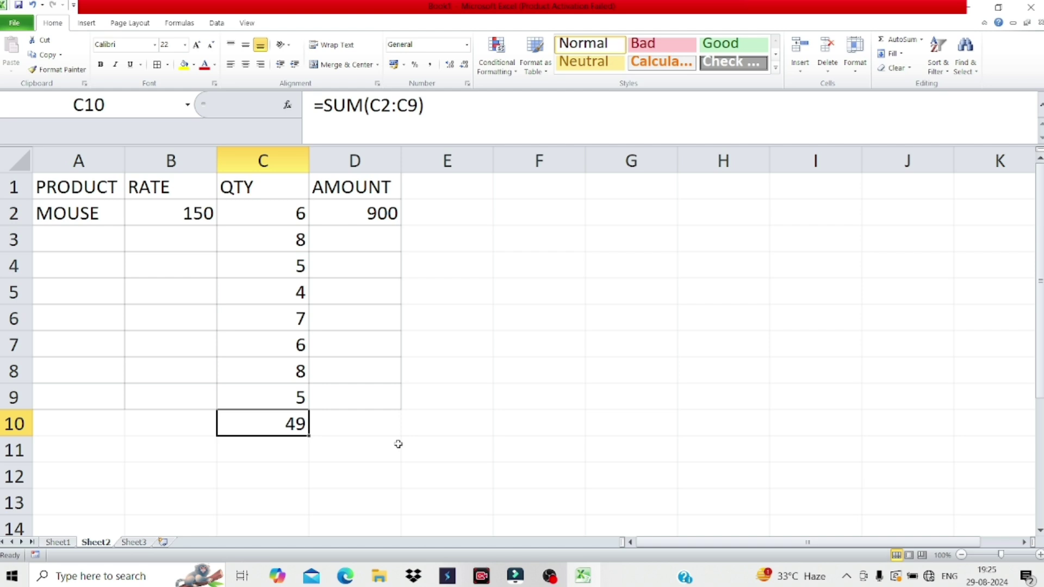
Clear C10 and build an =C2+C3+C4+C5 addition formula, then cancel it.
{"action": "key", "text": "Delete"}
{"action": "type", "text": "="}
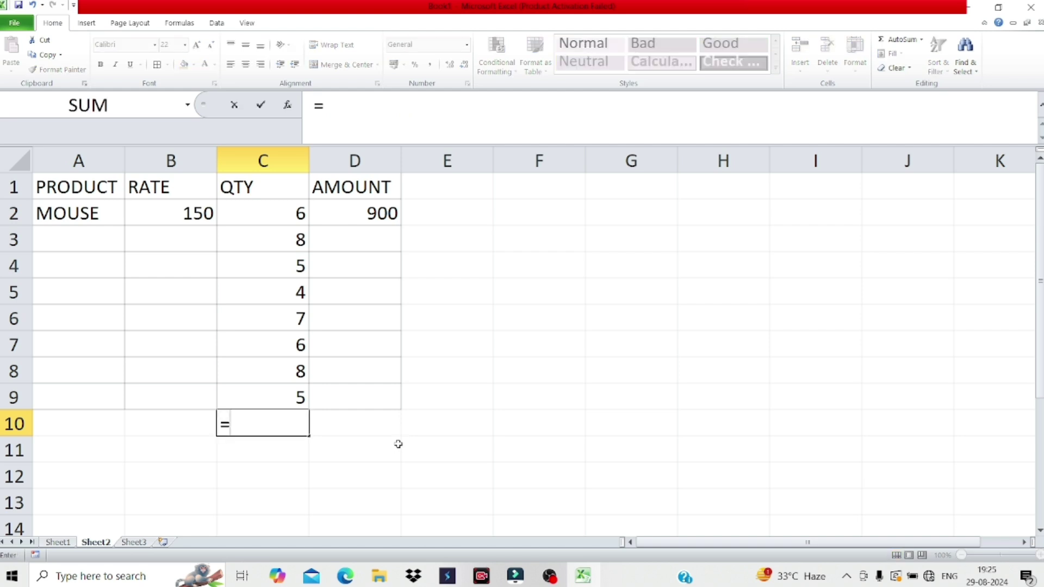
{"action": "left_click", "coordinate": [253, 213]}
{"action": "type", "text": "+"}
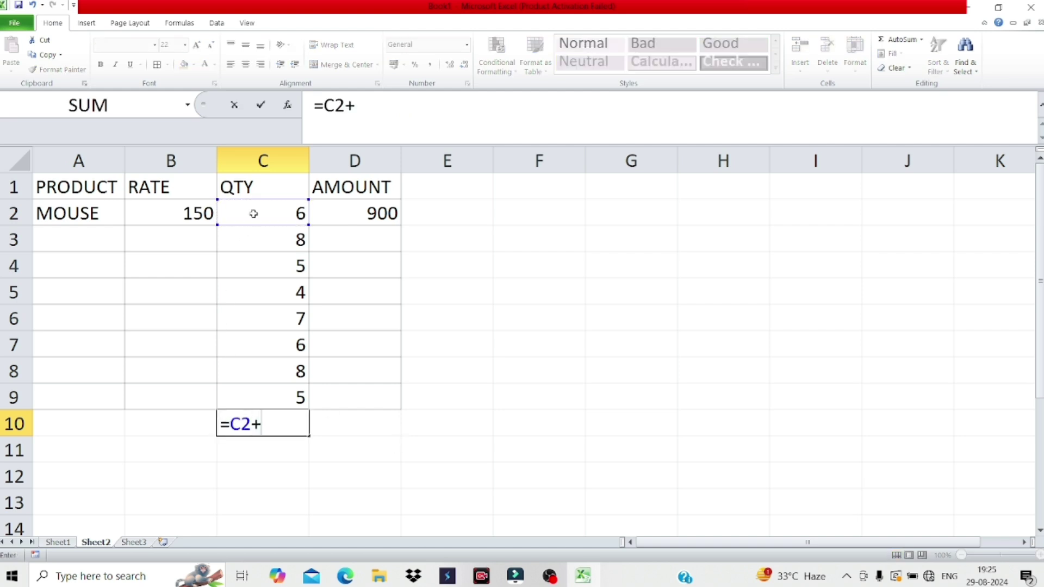
{"action": "left_click", "coordinate": [276, 239]}
{"action": "type", "text": "+"}
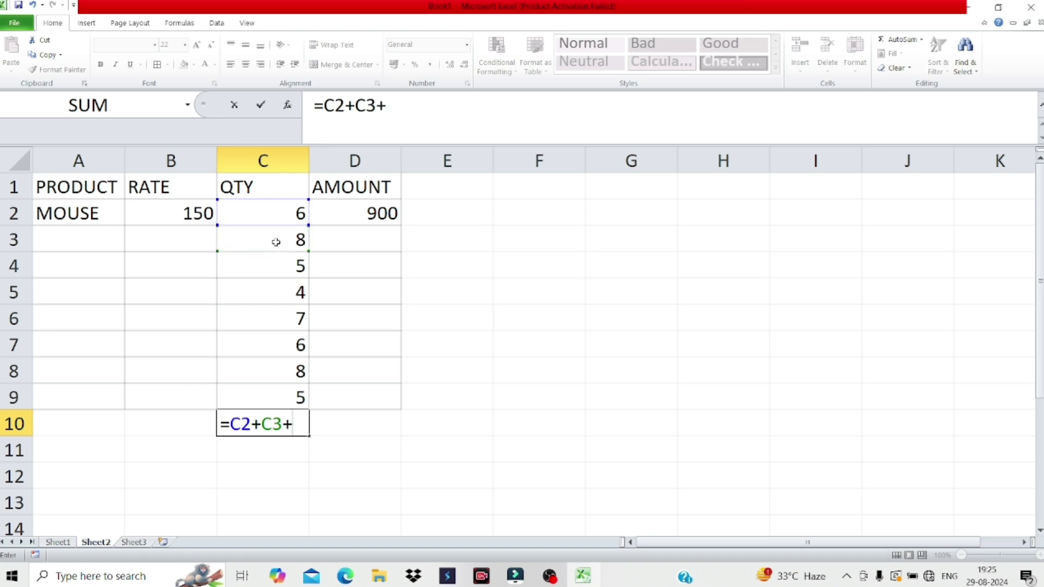
{"action": "left_click", "coordinate": [276, 266]}
{"action": "type", "text": "+"}
{"action": "left_click", "coordinate": [300, 297]}
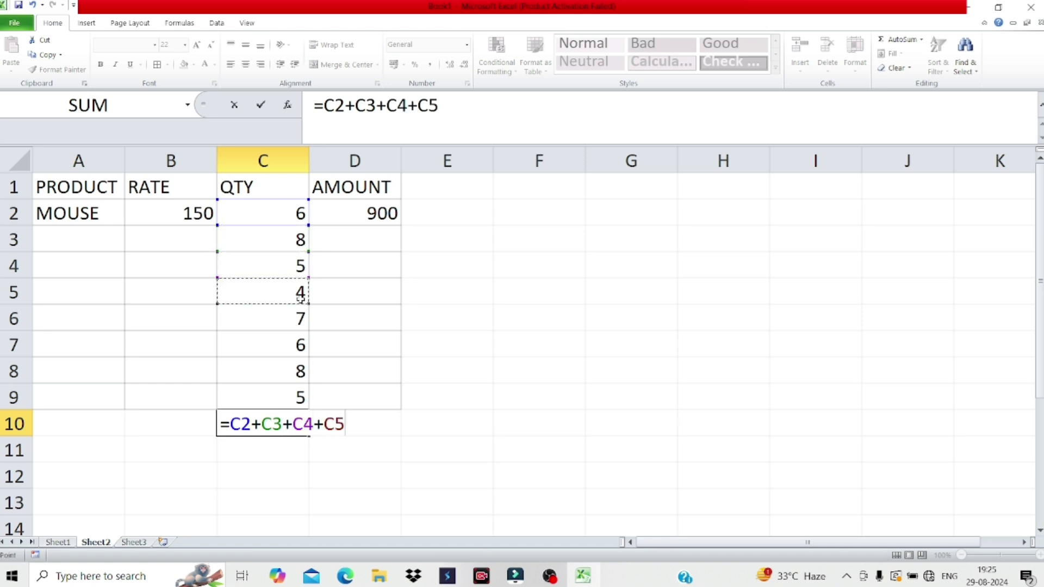
{"action": "type", "text": "+"}
{"action": "key", "text": "BackSpace"}
{"action": "key", "text": "BackSpace"}
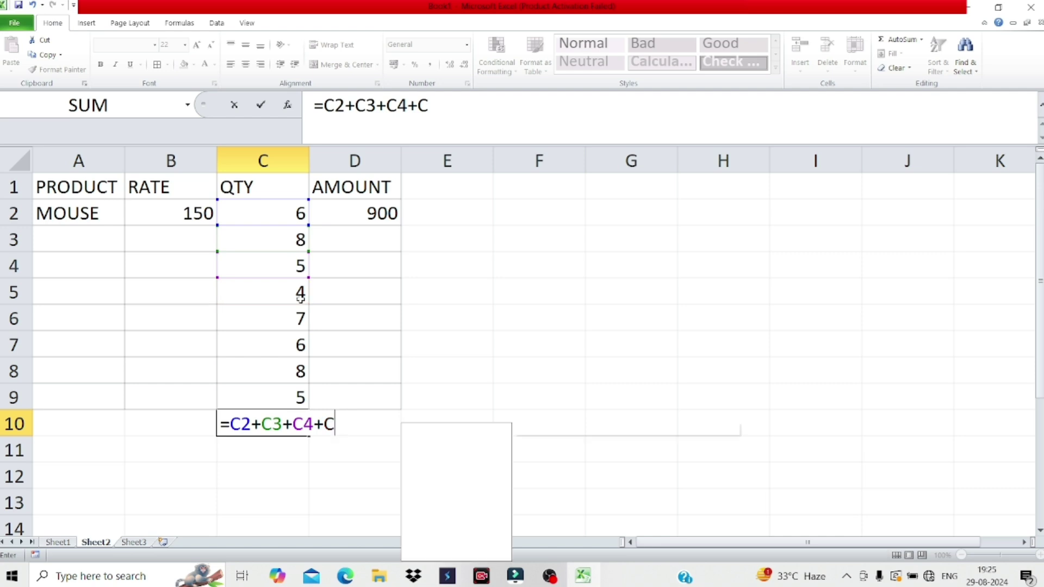
{"action": "key", "text": "Escape"}
Re-enter =SUM(C2:C9) in C10, then delete it so C10 is empty.
{"action": "type", "text": "="}
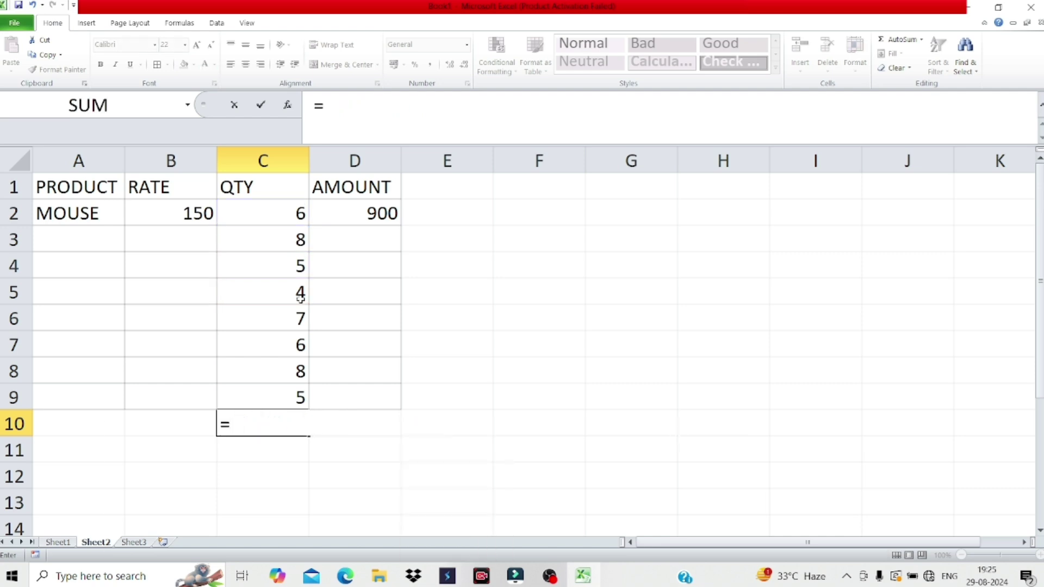
{"action": "type", "text": "SUM"}
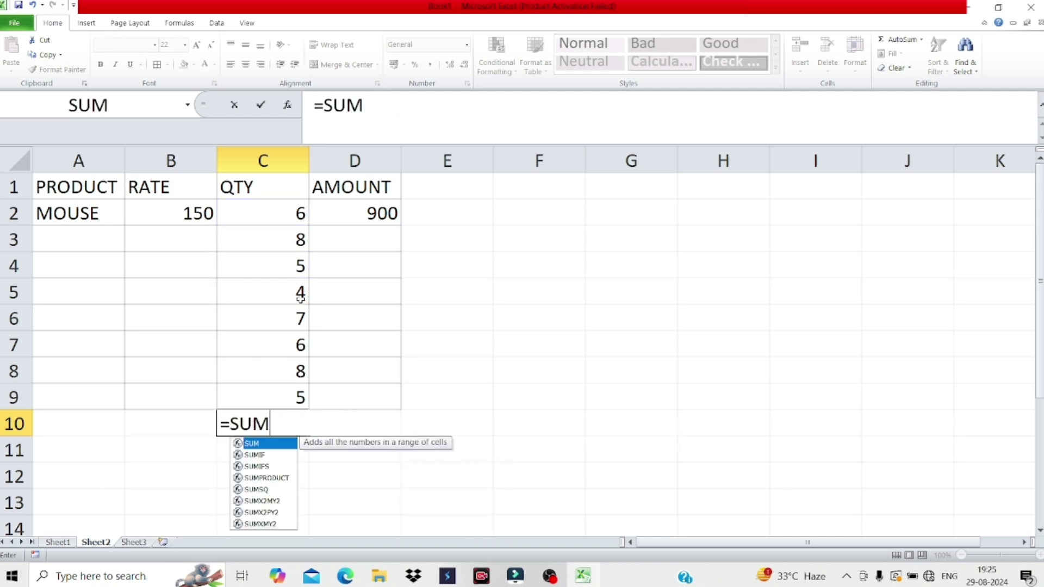
{"action": "type", "text": "("}
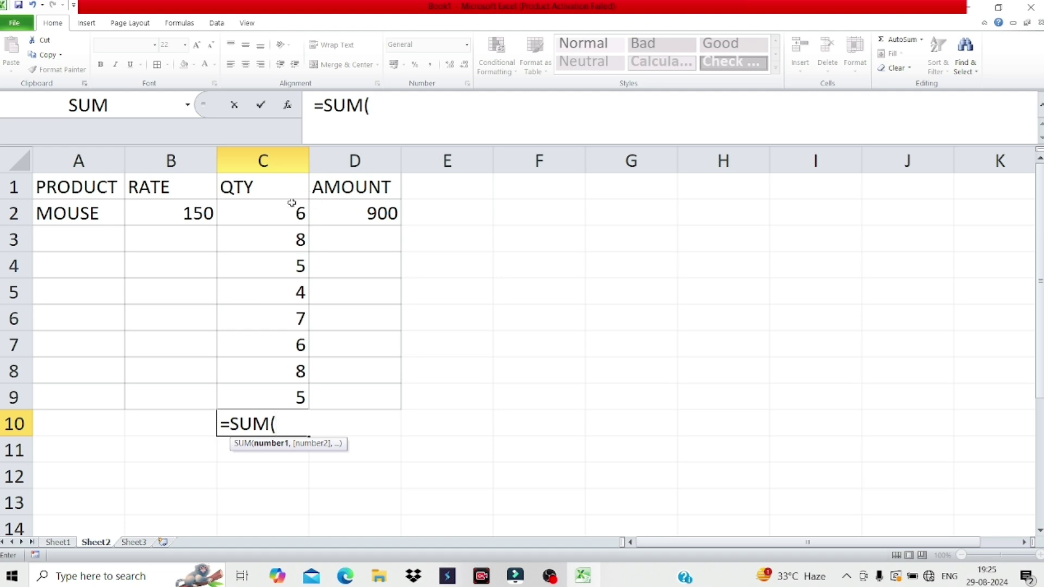
{"action": "left_click_drag", "start_coordinate": [284, 207], "coordinate": [280, 394]}
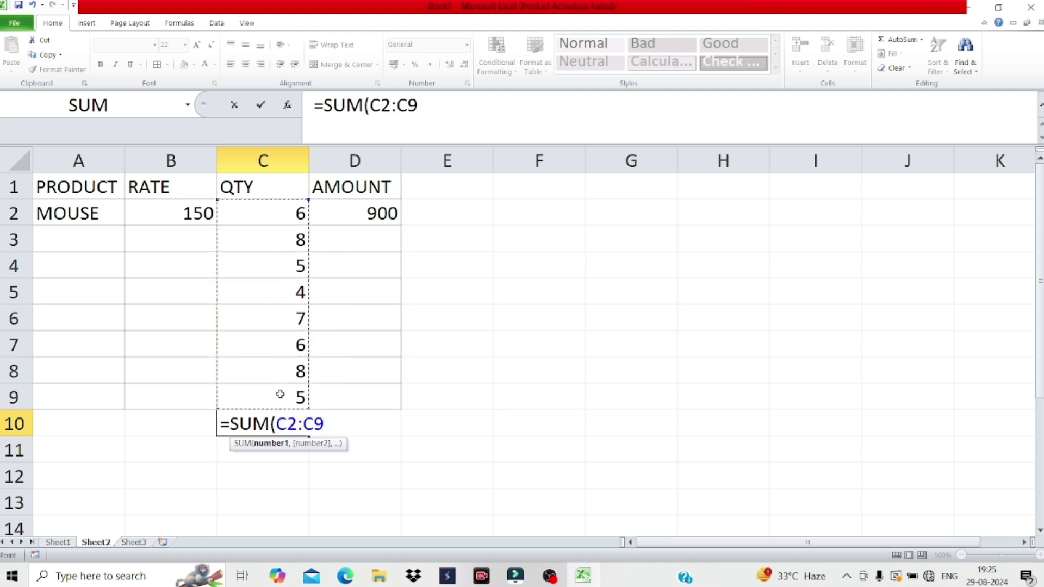
{"action": "type", "text": ")"}
{"action": "key", "text": "Return"}
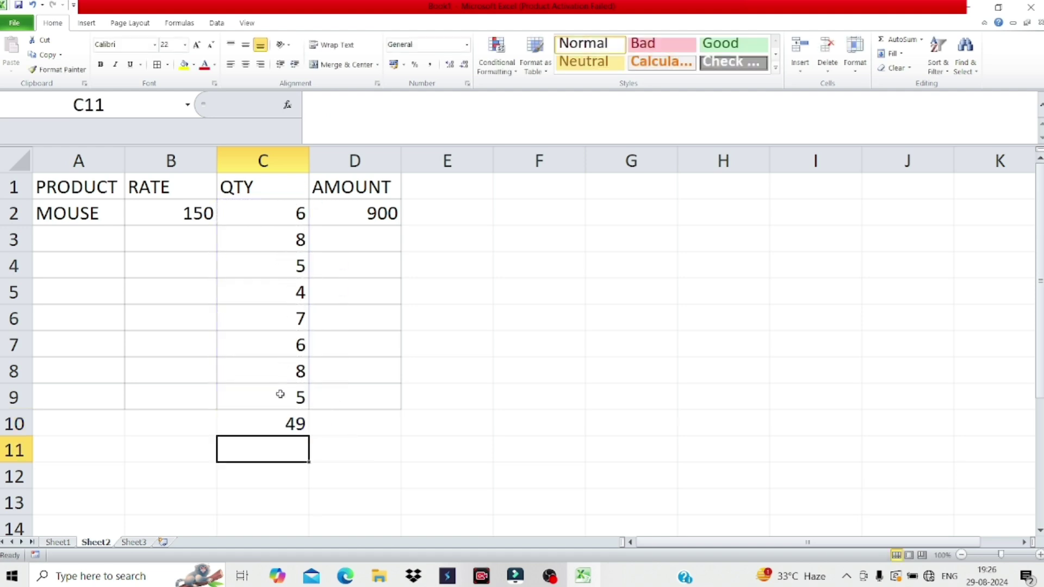
{"action": "key", "text": "Up"}
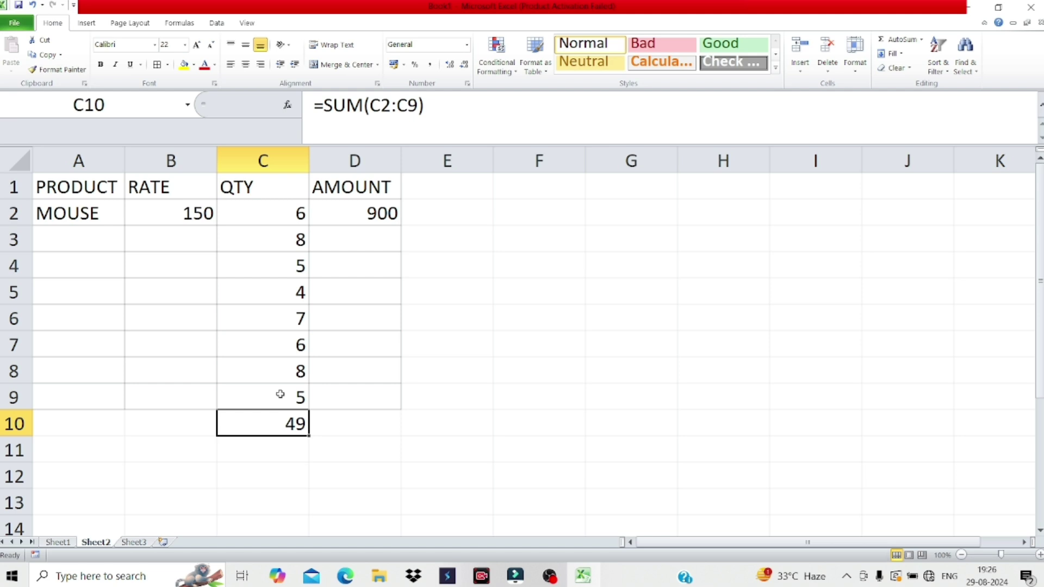
{"action": "key", "text": "Delete"}
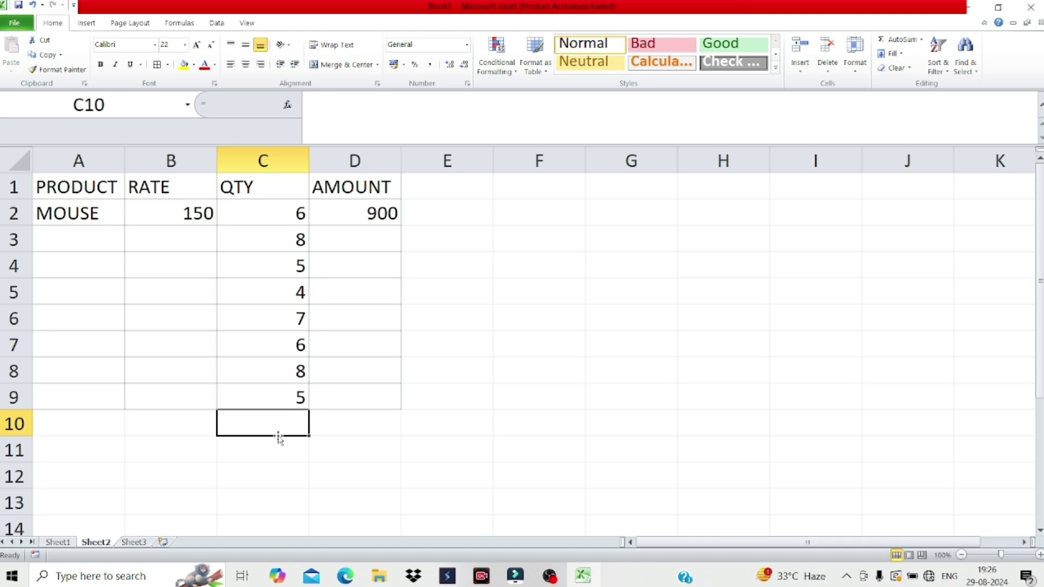
Fill C10 yellow and AutoSum C2:C9 into it, totalling 49.
{"action": "left_click", "coordinate": [184, 65]}
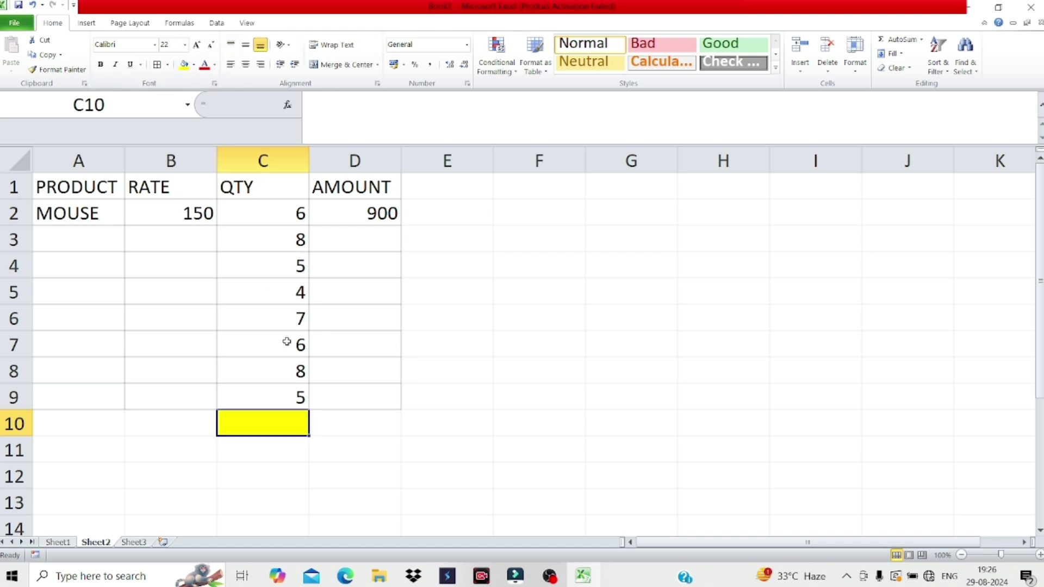
{"action": "key", "text": "alt"}
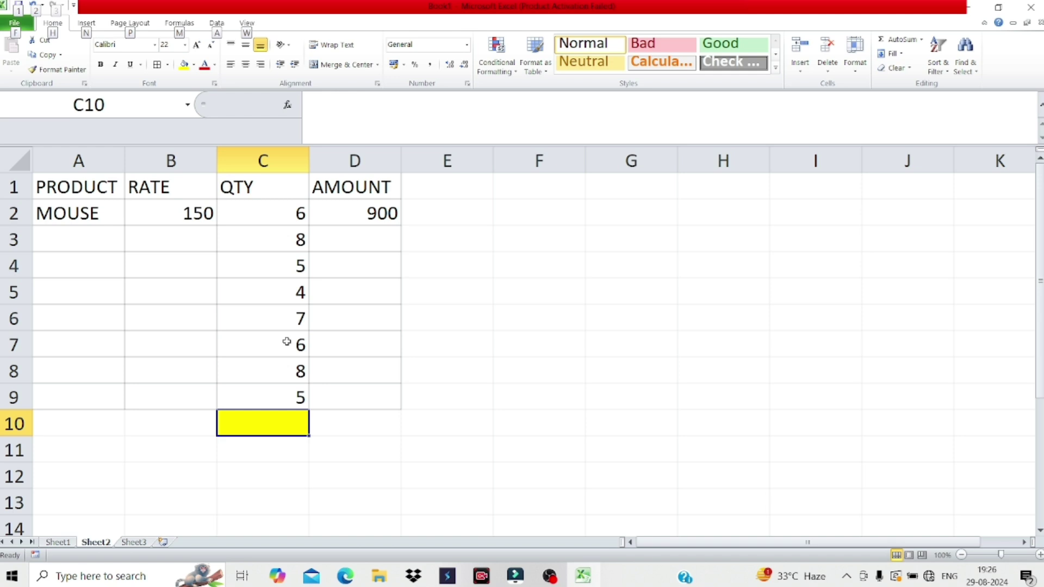
{"action": "key", "text": "alt+equal"}
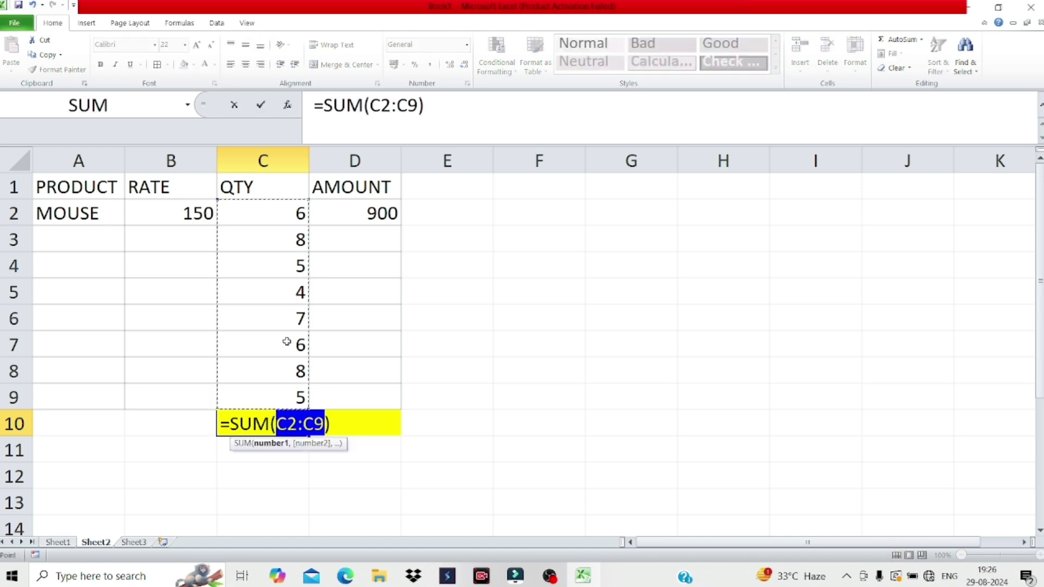
{"action": "key", "text": "Return"}
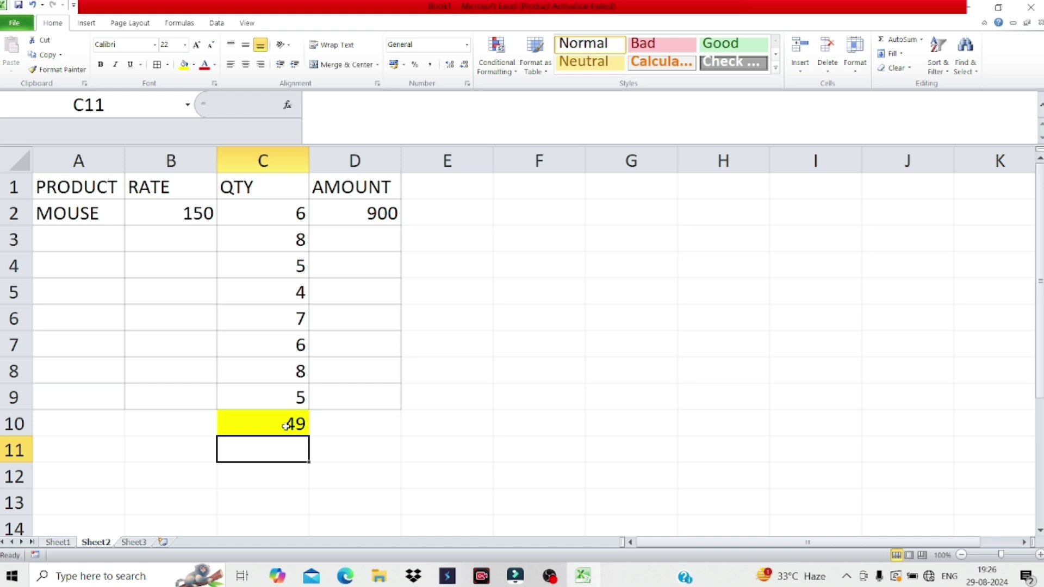
Enter 230 in F2 and 130 in G2.
{"action": "left_click", "coordinate": [523, 214]}
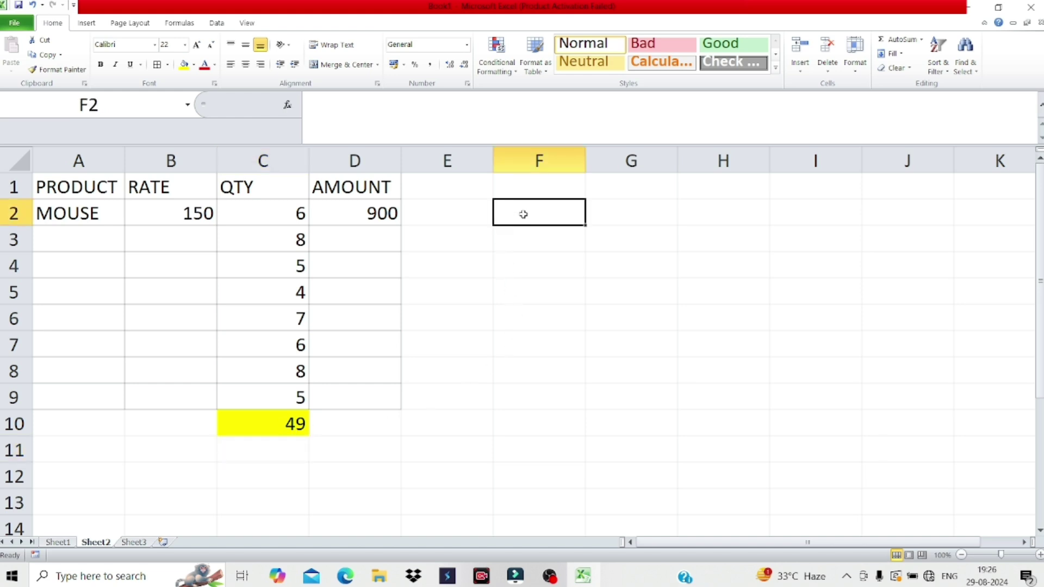
{"action": "type", "text": "23"}
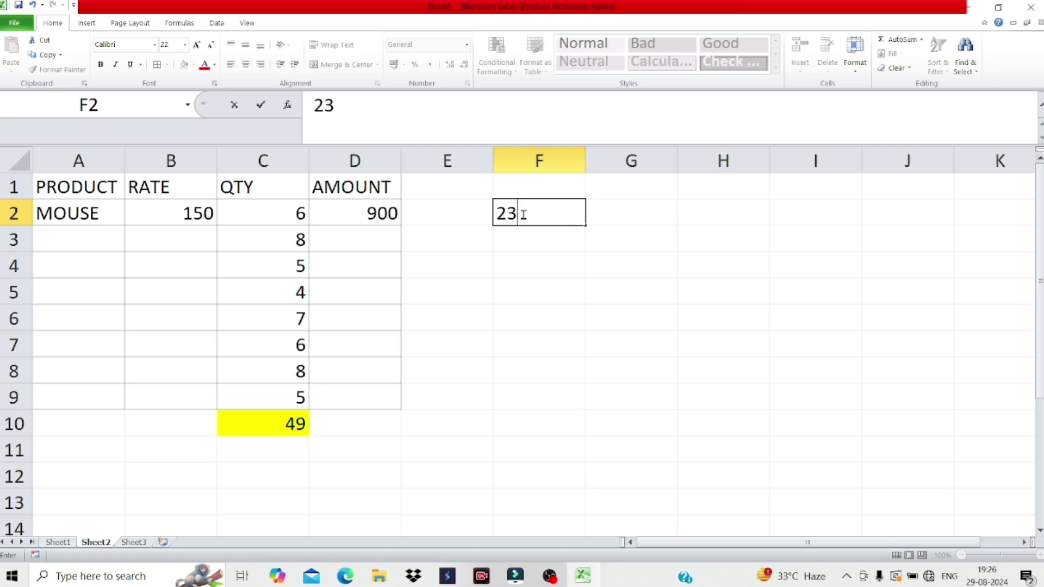
{"action": "type", "text": "0"}
{"action": "left_click", "coordinate": [626, 218]}
{"action": "type", "text": "1"}
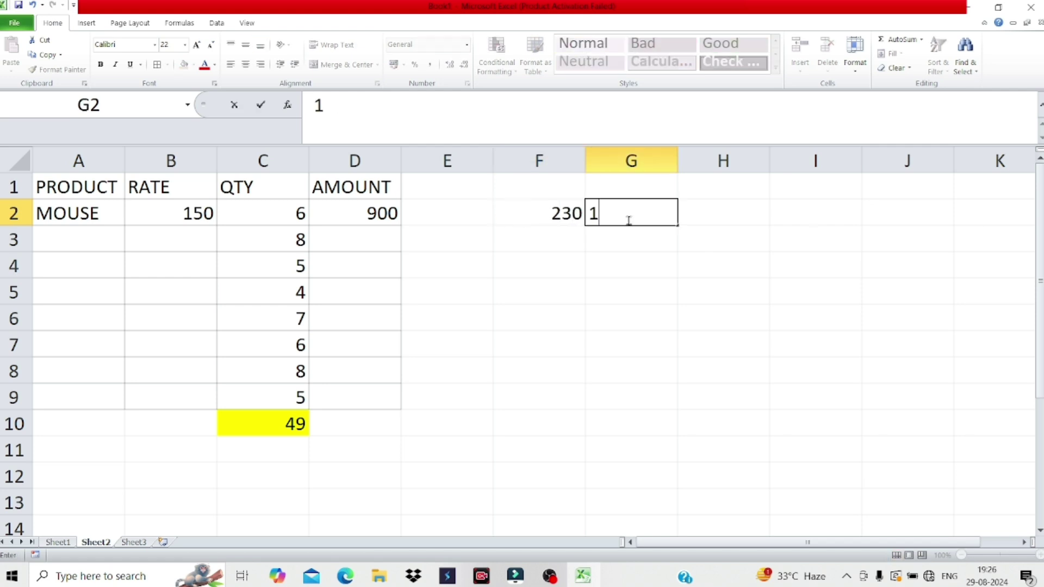
{"action": "type", "text": "30"}
Enter =230+130 in H2 for 360, then delete that result.
{"action": "left_click", "coordinate": [735, 222]}
{"action": "type", "text": "="}
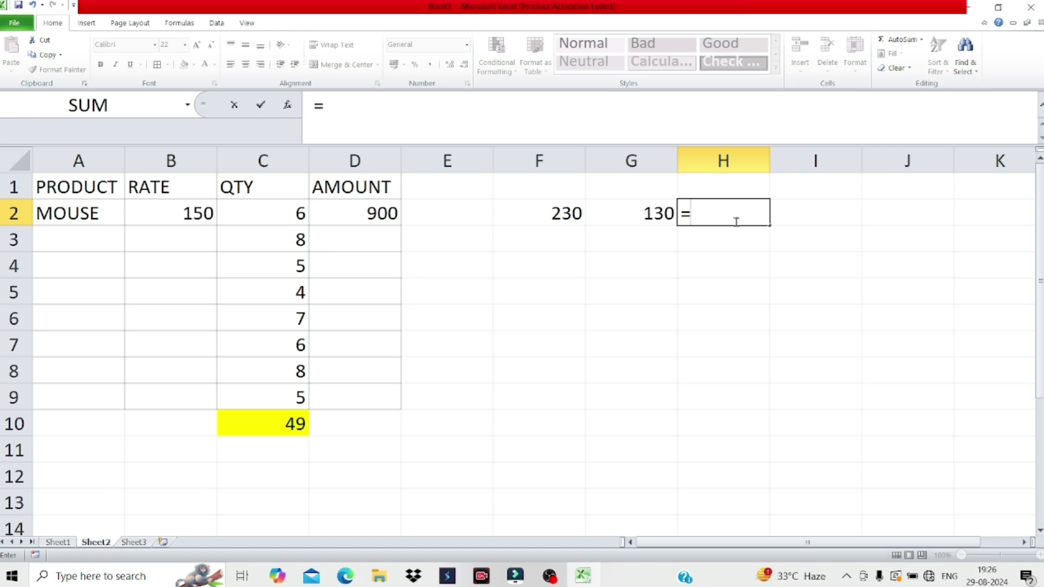
{"action": "type", "text": "230+"}
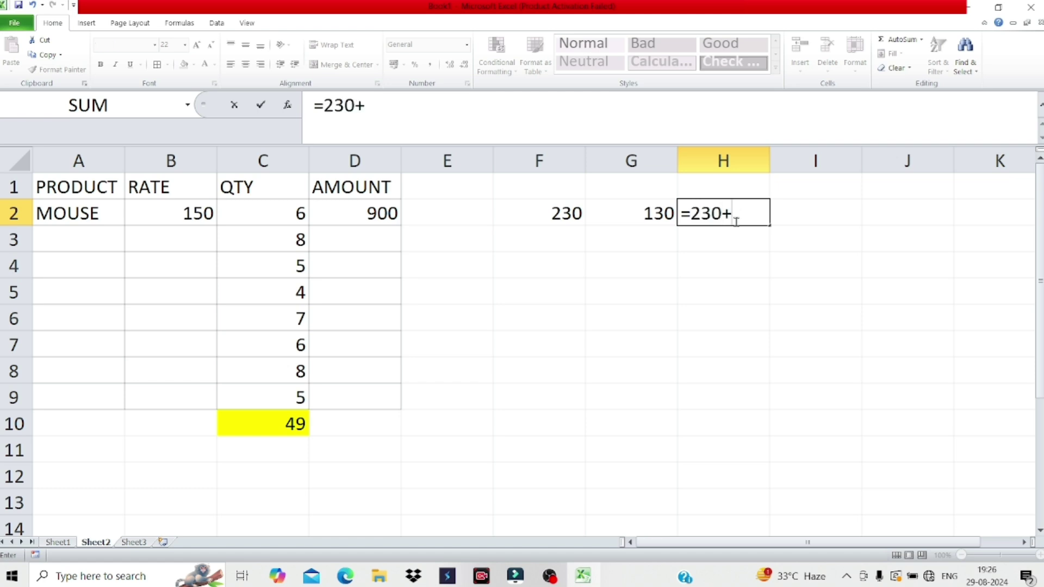
{"action": "type", "text": "130"}
{"action": "key", "text": "Return"}
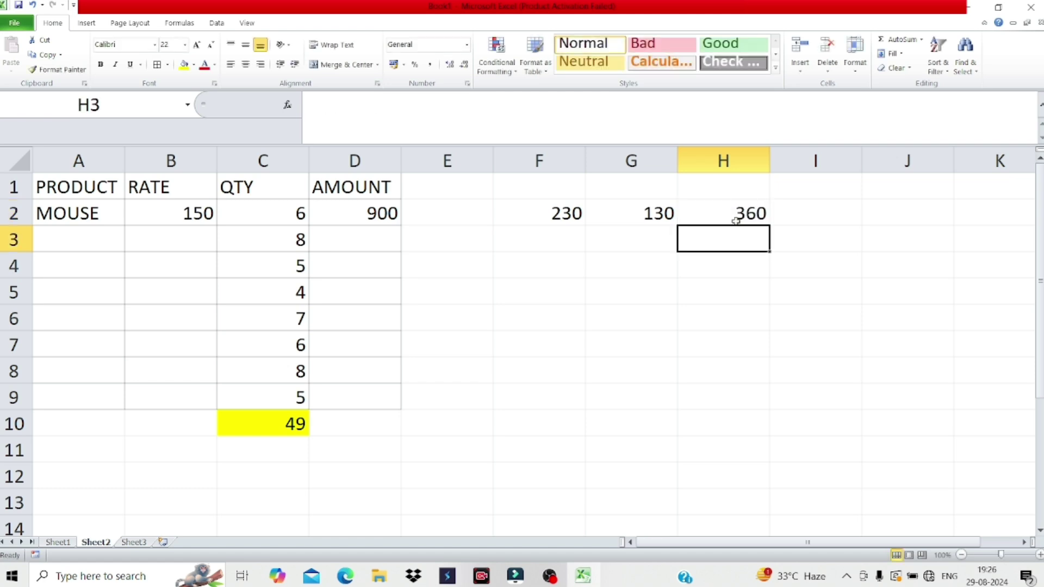
{"action": "left_click", "coordinate": [737, 220]}
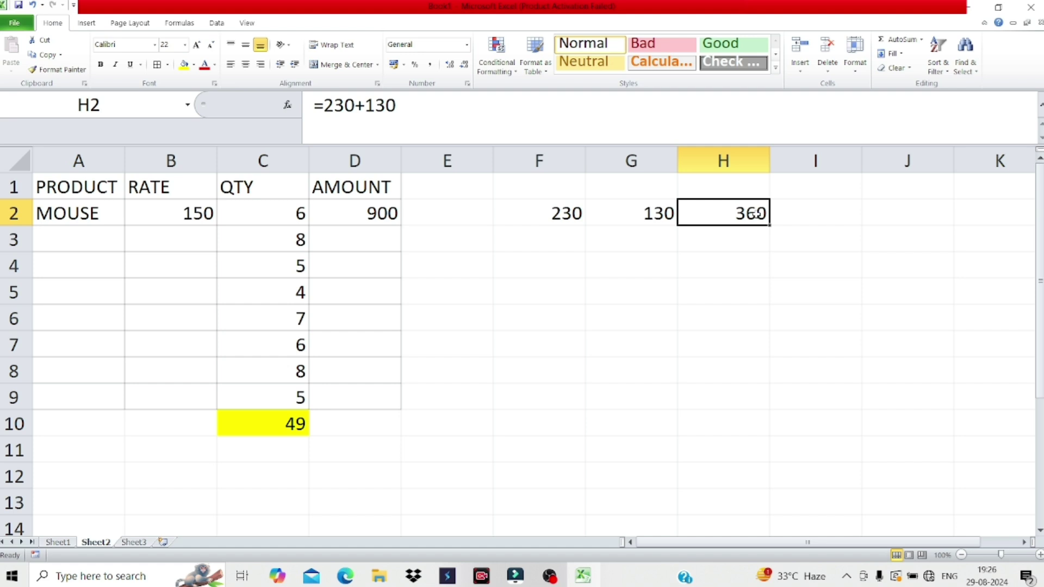
{"action": "key", "text": "Delete"}
Enter =F2+G2 in H2 so it shows 360 from the referenced cells.
{"action": "type", "text": "="}
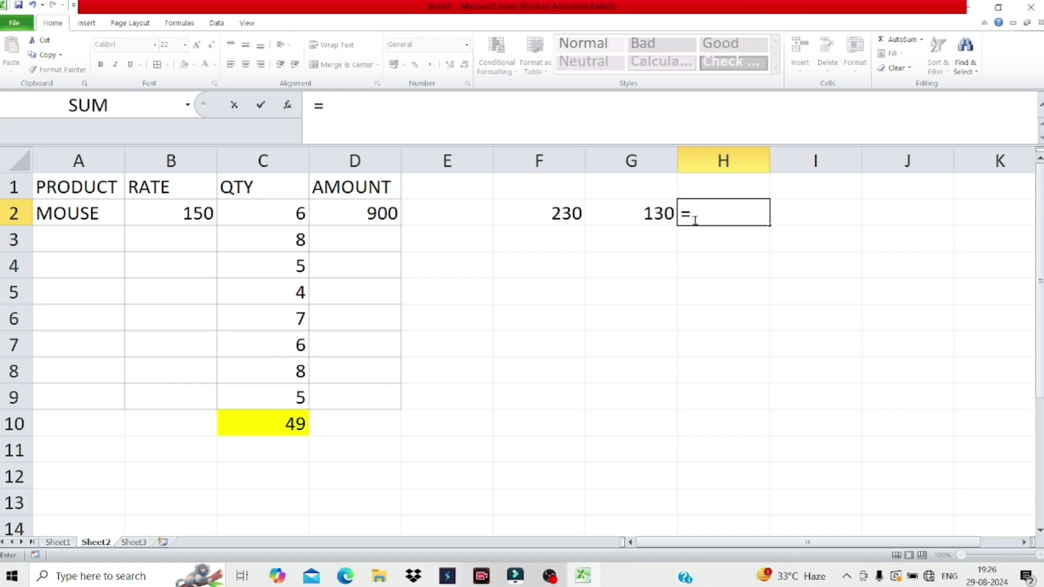
{"action": "left_click", "coordinate": [531, 206]}
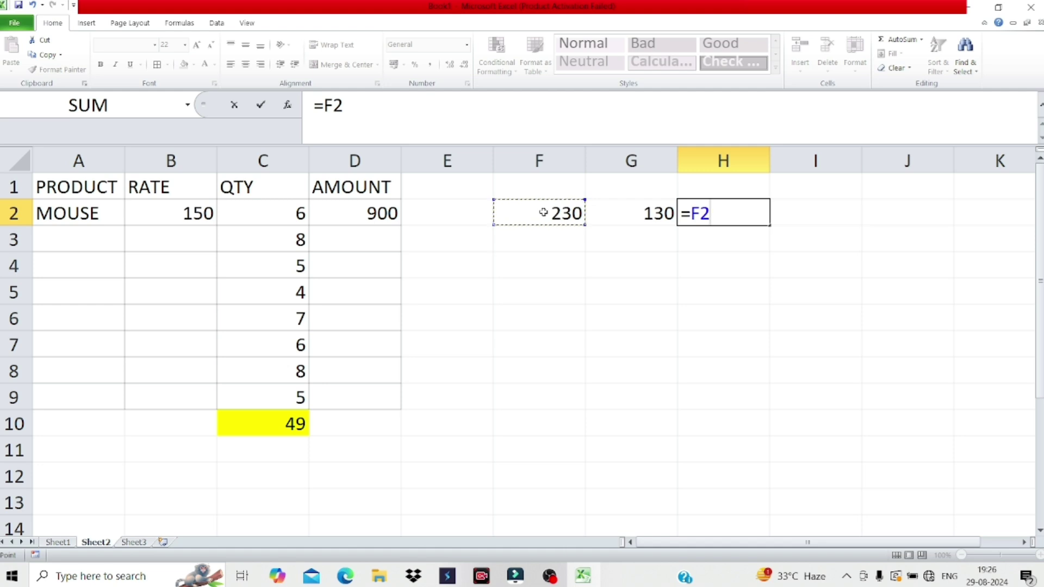
{"action": "type", "text": "+"}
{"action": "left_click", "coordinate": [629, 215]}
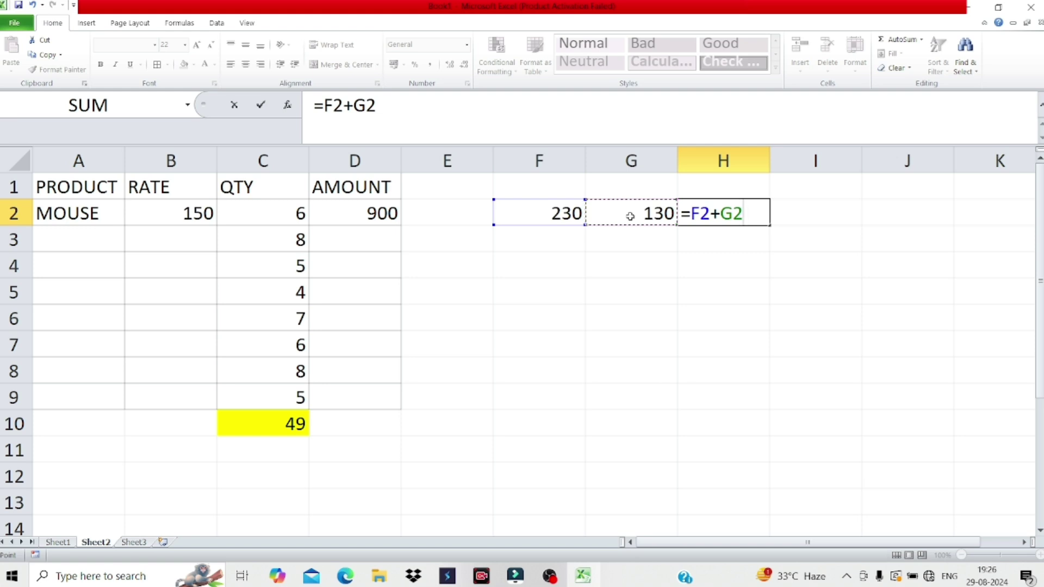
{"action": "key", "text": "Return"}
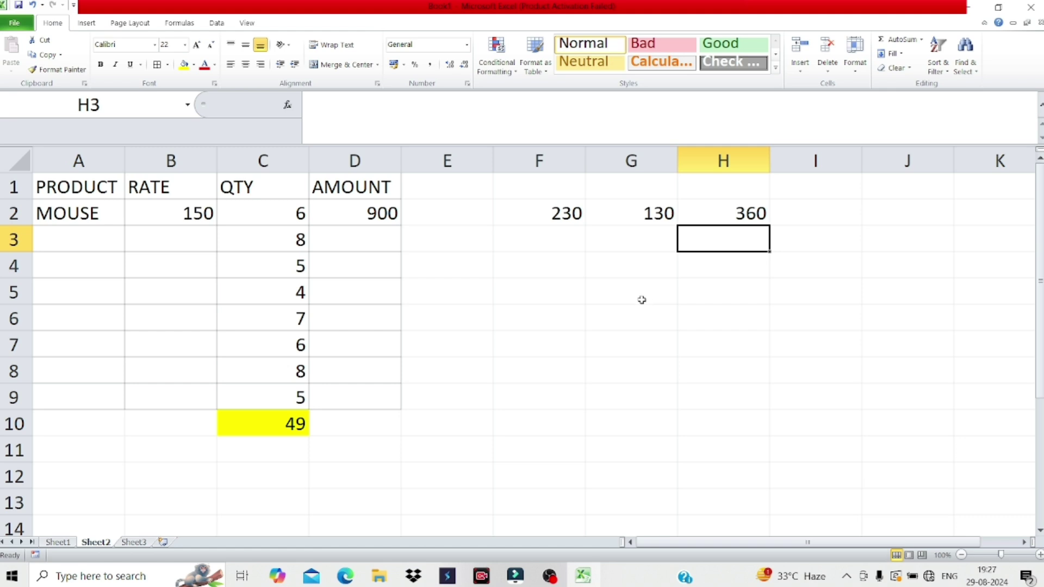
Switch to Sheet1, select E4, and open the File Info view for Book1.
{"action": "left_click", "coordinate": [55, 542]}
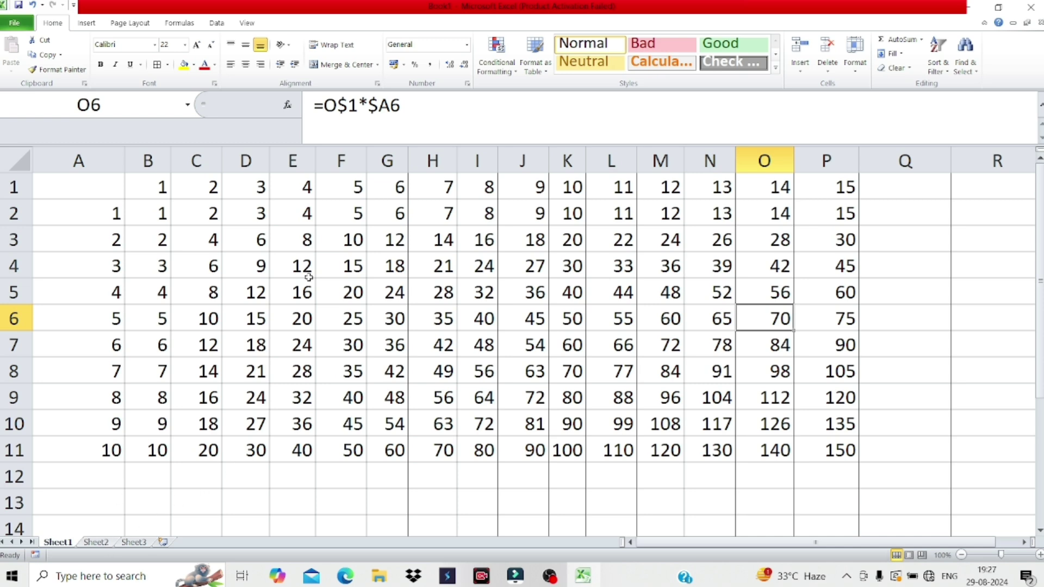
{"action": "left_click", "coordinate": [24, 26]}
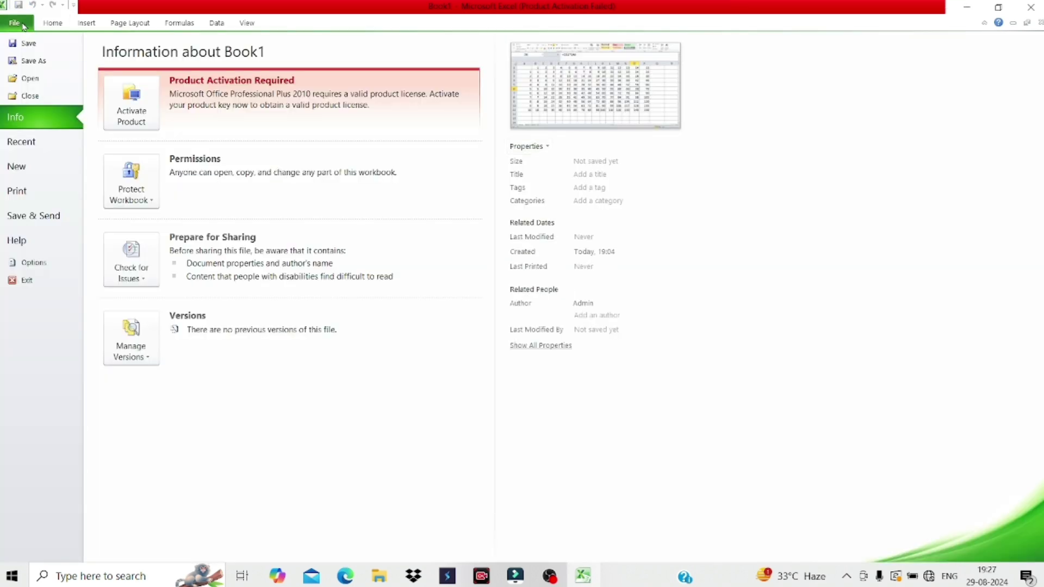
{"action": "left_click", "coordinate": [52, 23]}
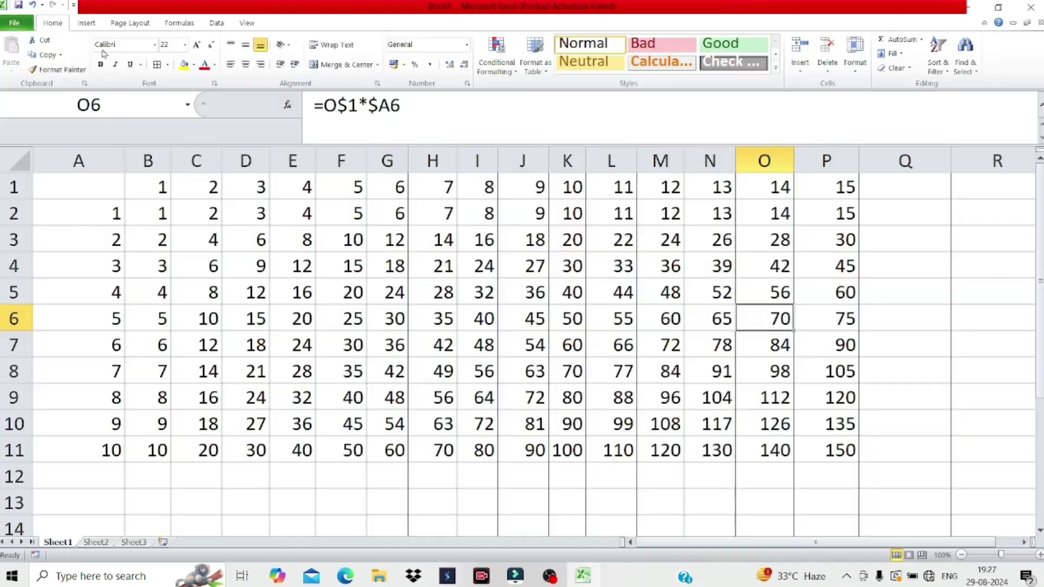
{"action": "left_click", "coordinate": [294, 267]}
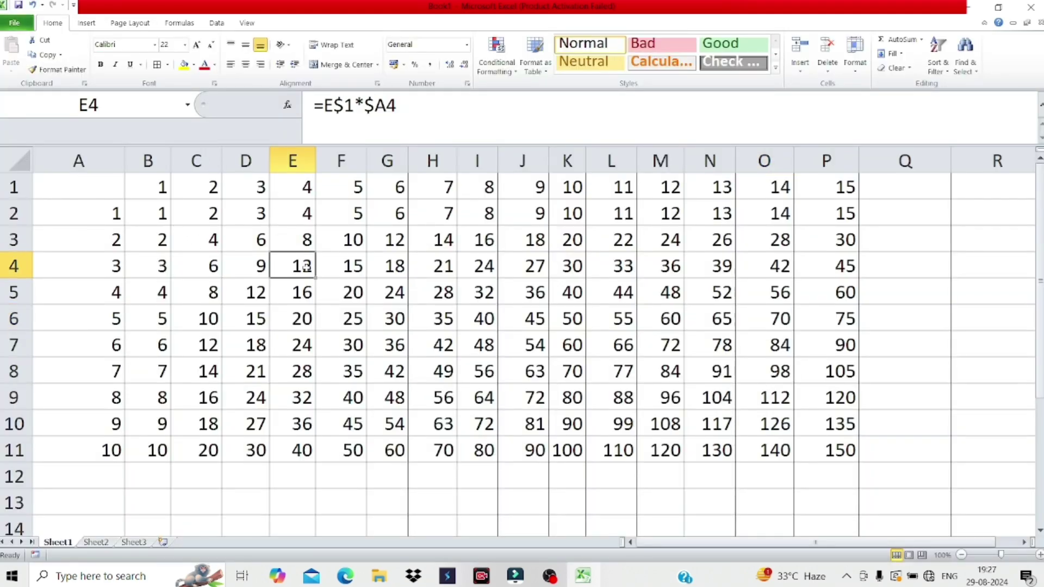
{"action": "left_click", "coordinate": [24, 27]}
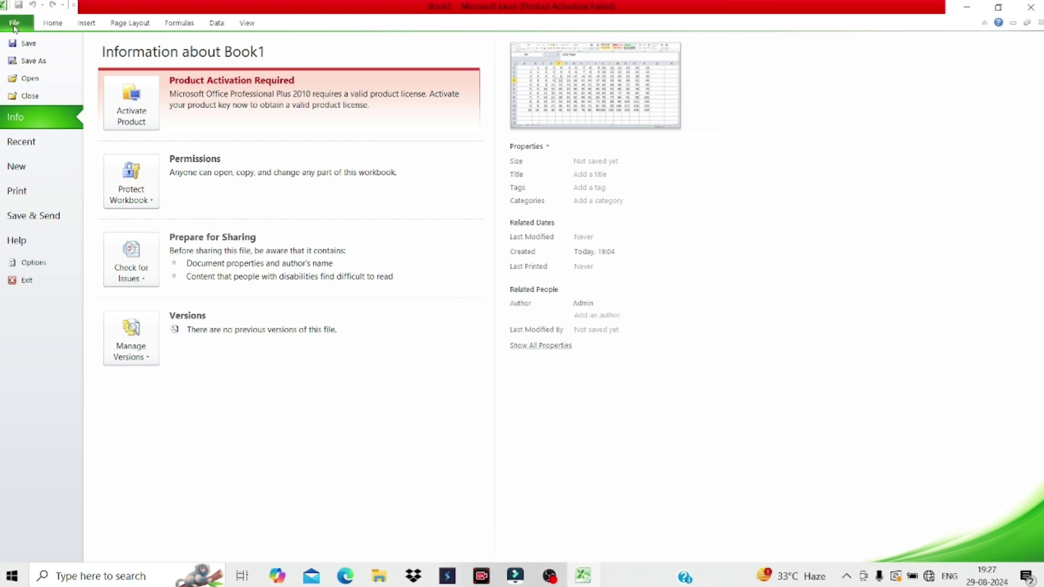
Open Save As and browse the Desktop, Downloads, Music, Pictures and New Volume (D:) locations.
{"action": "left_click", "coordinate": [16, 24]}
{"action": "left_click", "coordinate": [16, 25]}
{"action": "key", "text": "Escape"}
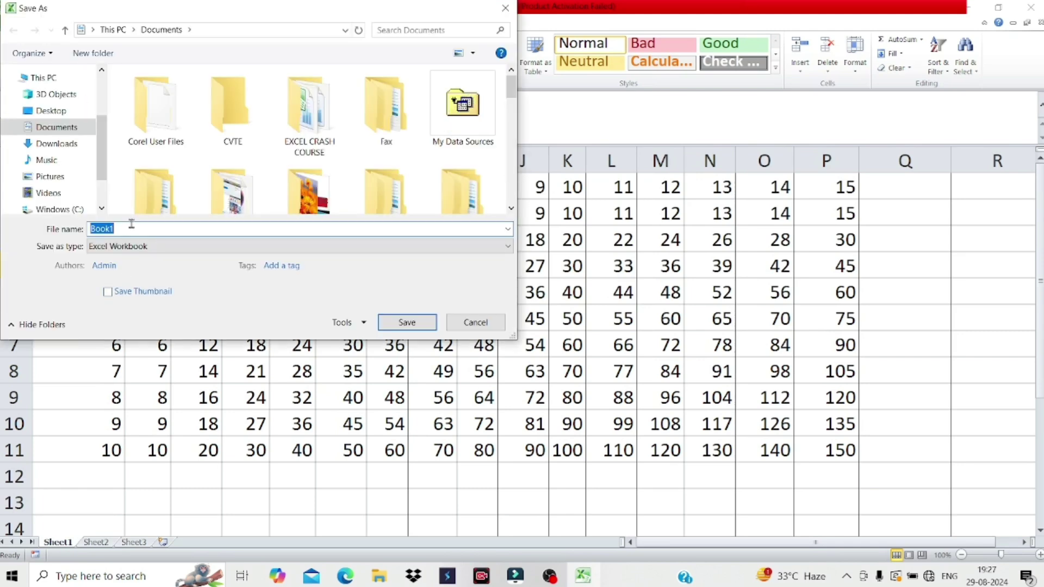
{"action": "left_click", "coordinate": [52, 111]}
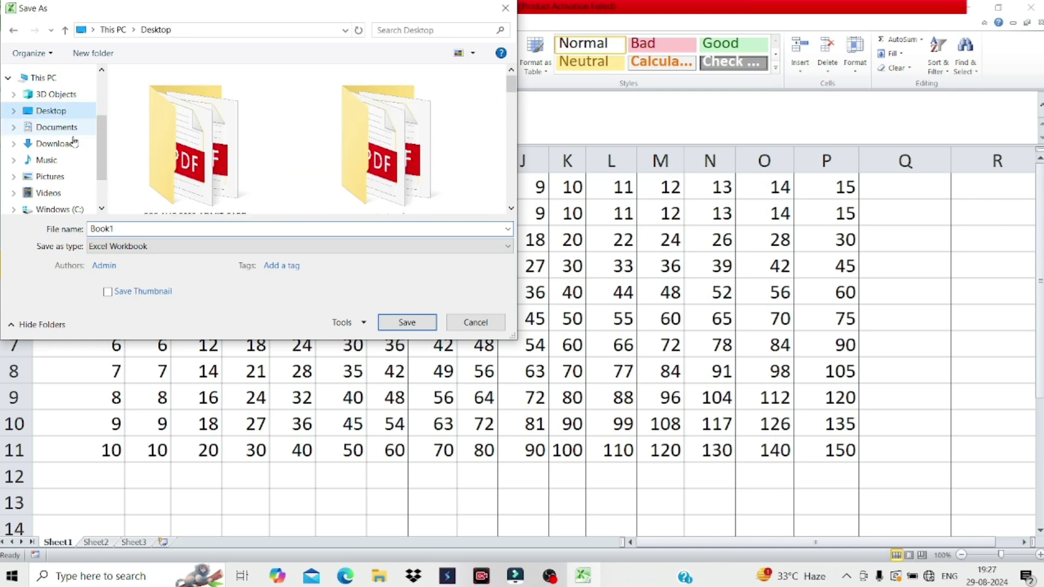
{"action": "left_click", "coordinate": [71, 144]}
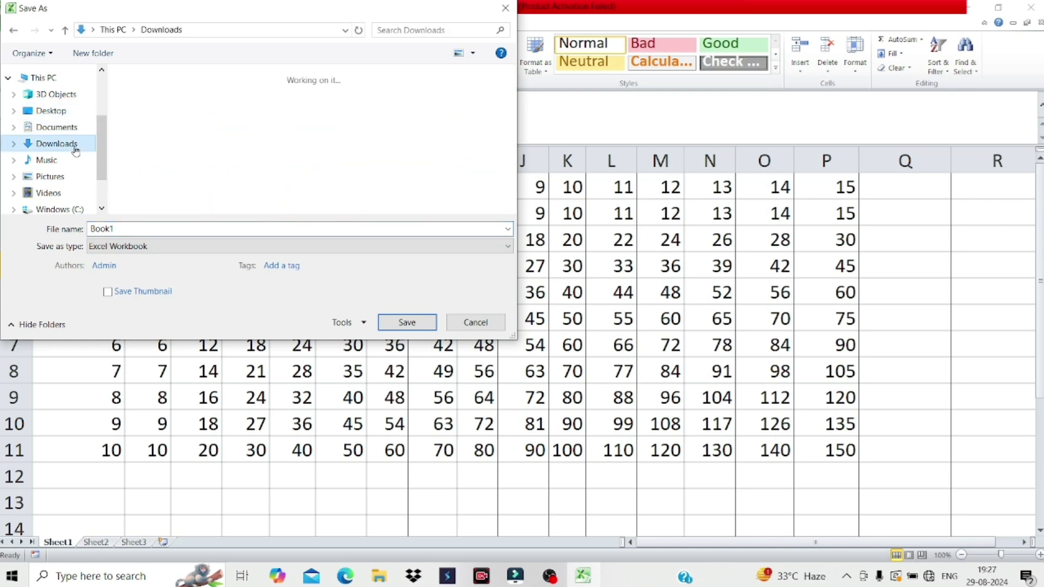
{"action": "left_click", "coordinate": [46, 159]}
{"action": "left_click", "coordinate": [49, 176]}
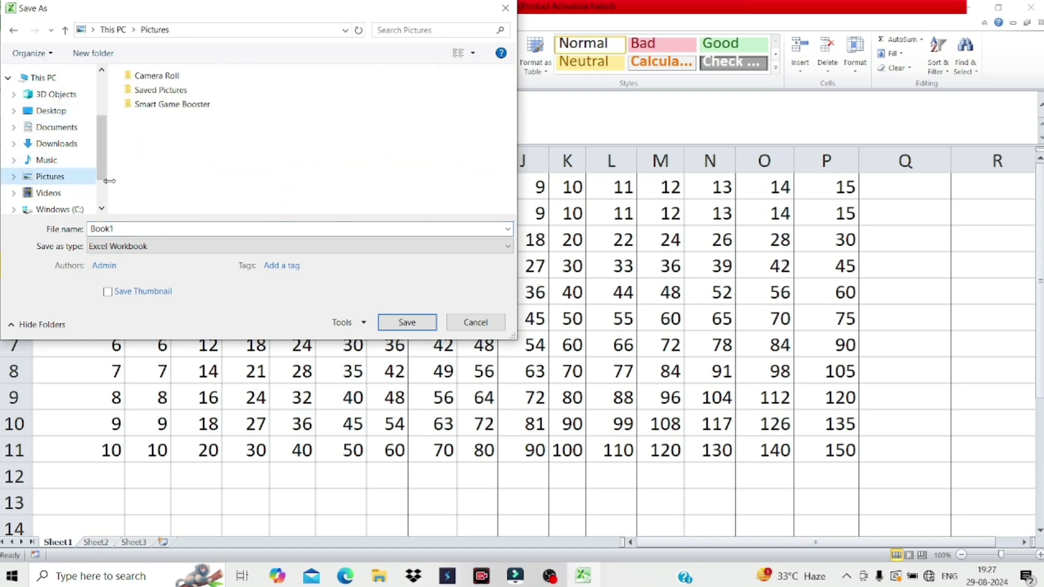
{"action": "left_click_drag", "start_coordinate": [102, 176], "coordinate": [107, 199]}
{"action": "left_click", "coordinate": [82, 171]}
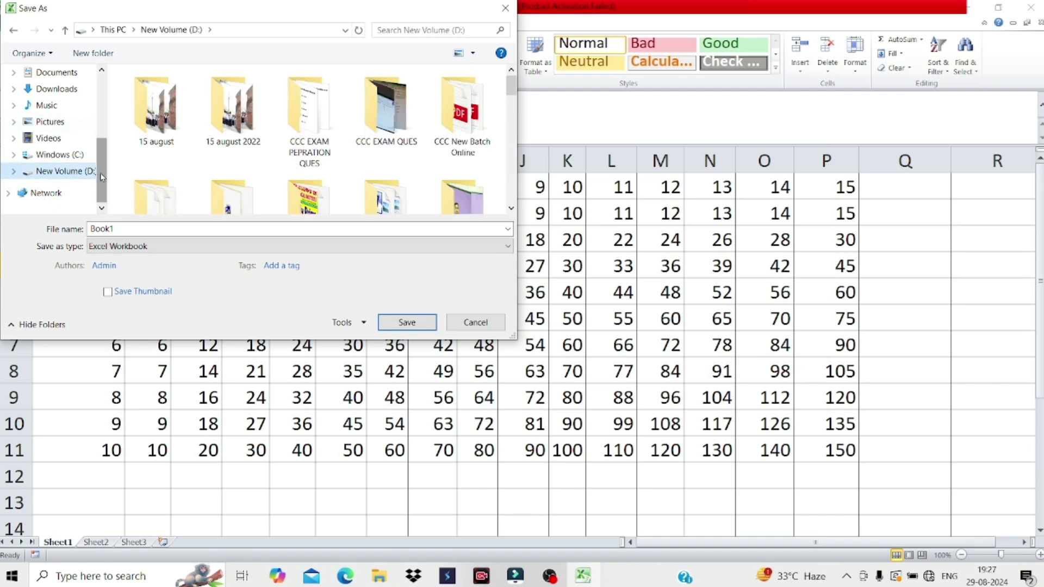
{"action": "left_click_drag", "start_coordinate": [101, 176], "coordinate": [101, 111]}
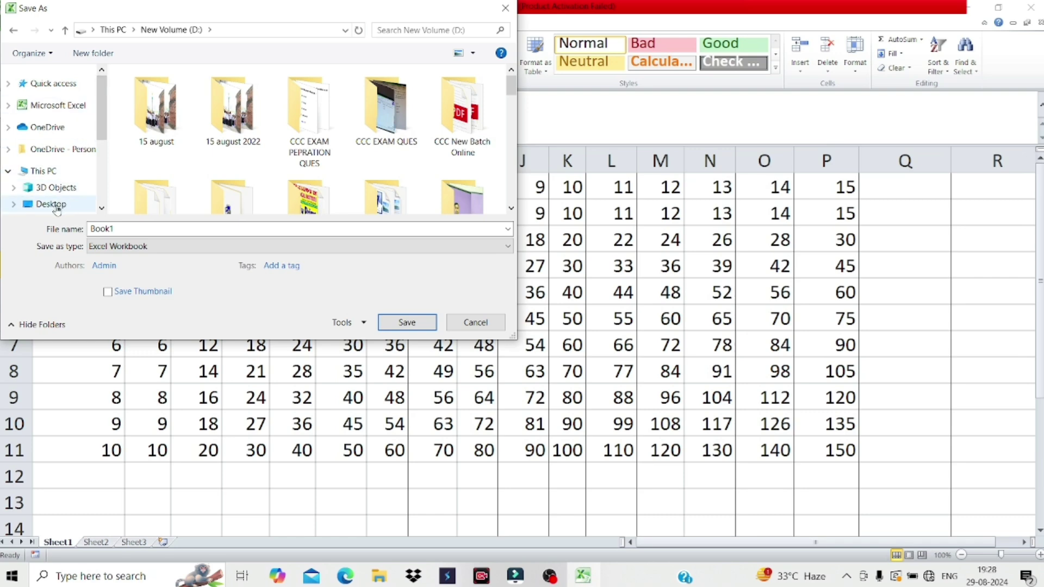
Save the workbook to the Desktop under the name PART 2.
{"action": "left_click", "coordinate": [54, 205]}
{"action": "double_click", "coordinate": [122, 229]}
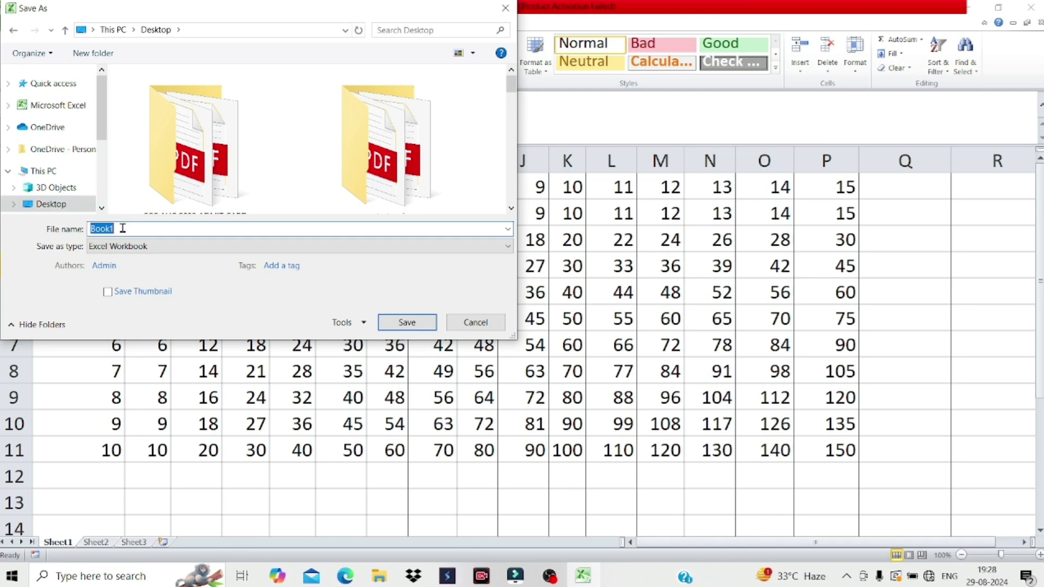
{"action": "key", "text": "BackSpace"}
{"action": "type", "text": "PAT"}
{"action": "left_click", "coordinate": [412, 324]}
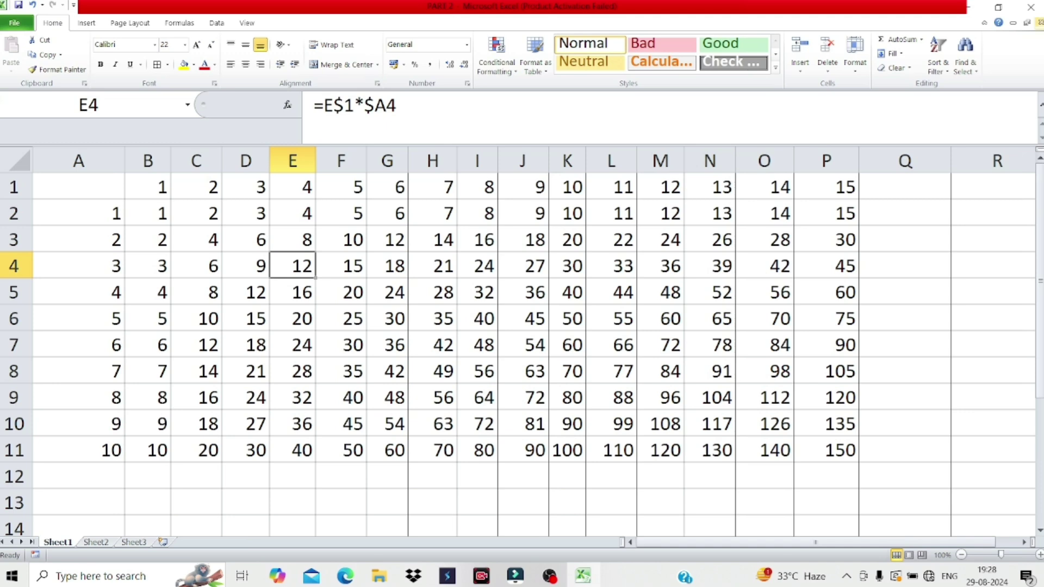
Close Excel and search Windows for Excel.
{"action": "left_click", "coordinate": [1031, 7]}
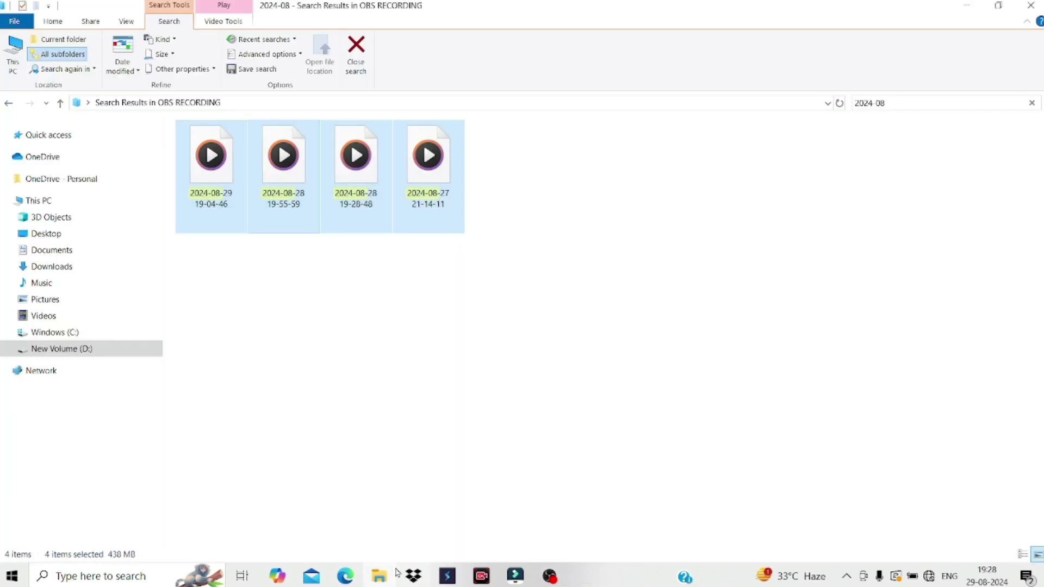
{"action": "left_click", "coordinate": [98, 575]}
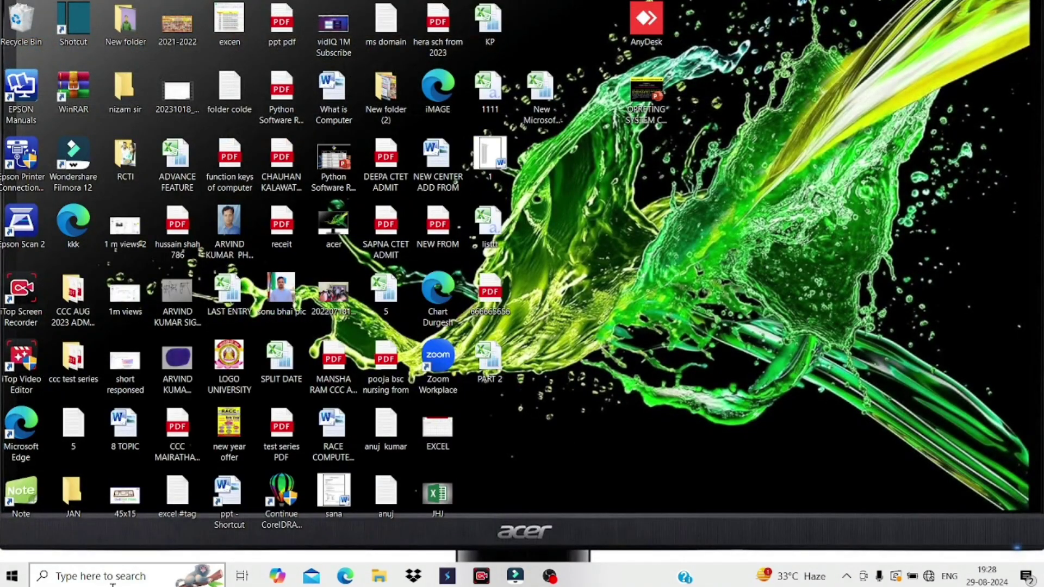
{"action": "left_click", "coordinate": [112, 580]}
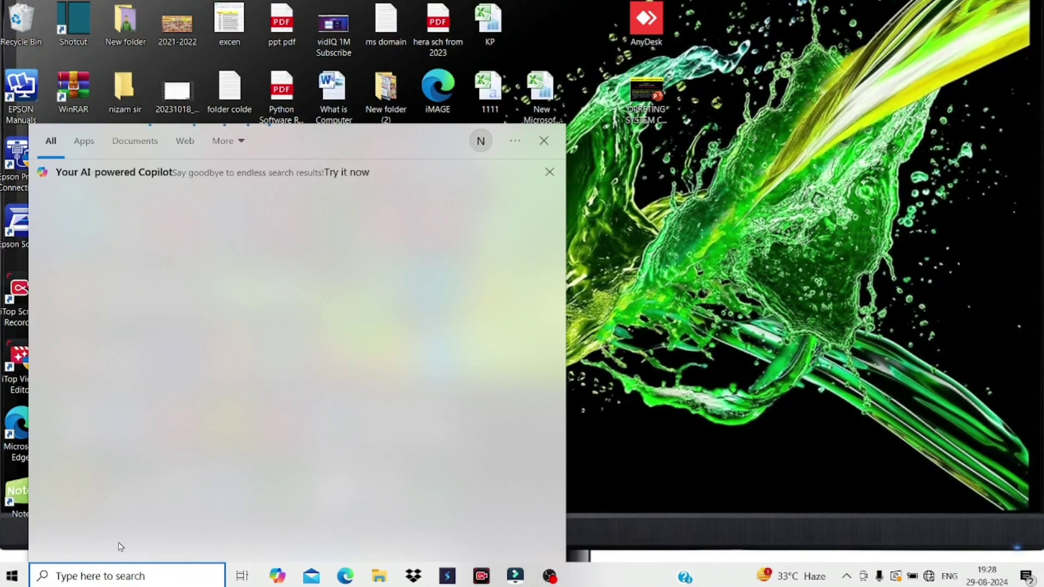
{"action": "type", "text": "EXC"}
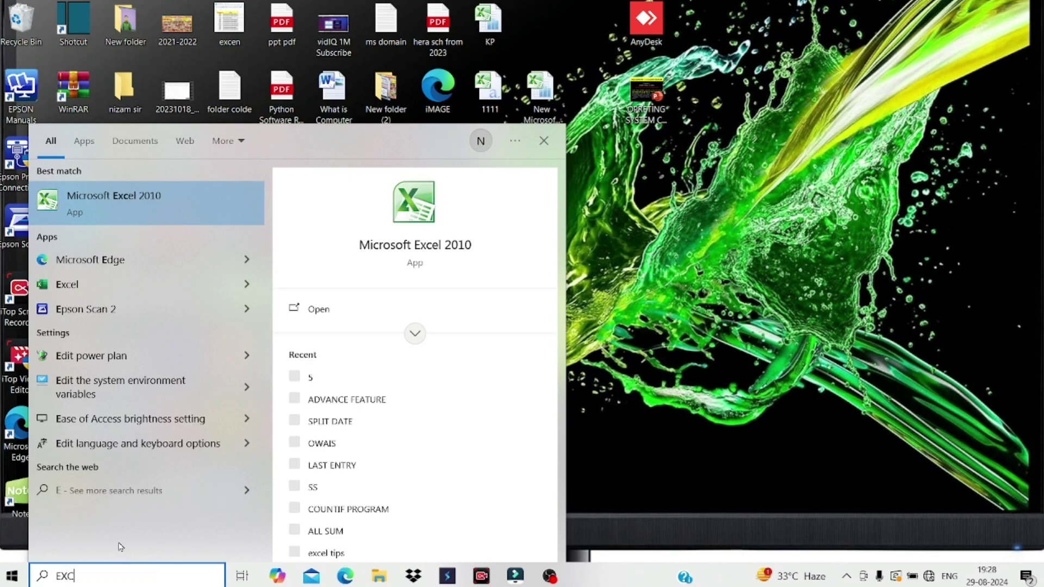
{"action": "type", "text": "E"}
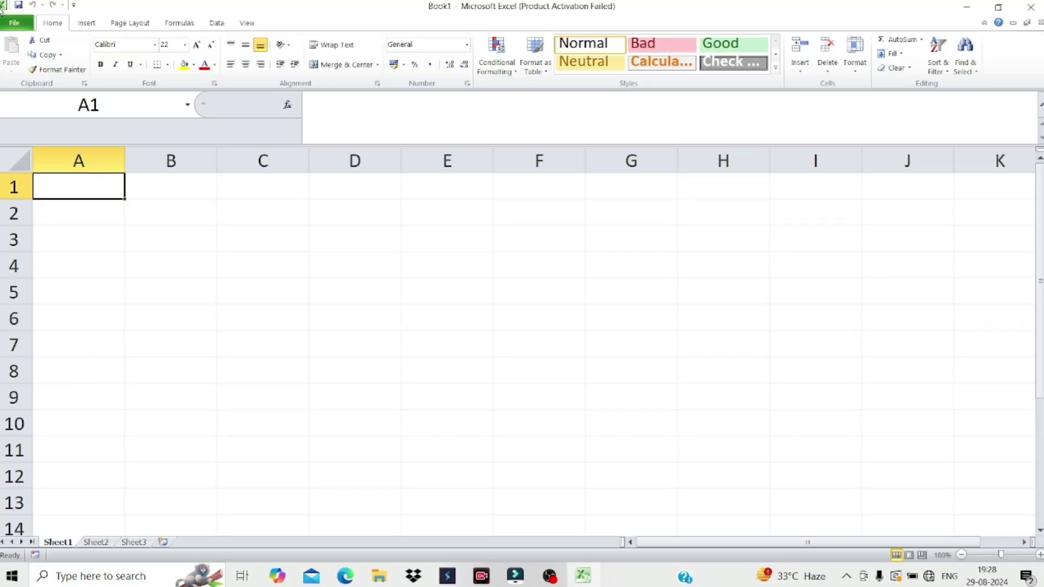
Launch Excel 2010 and open the PART 2 workbook from the Desktop.
{"action": "left_click", "coordinate": [677, 139]}
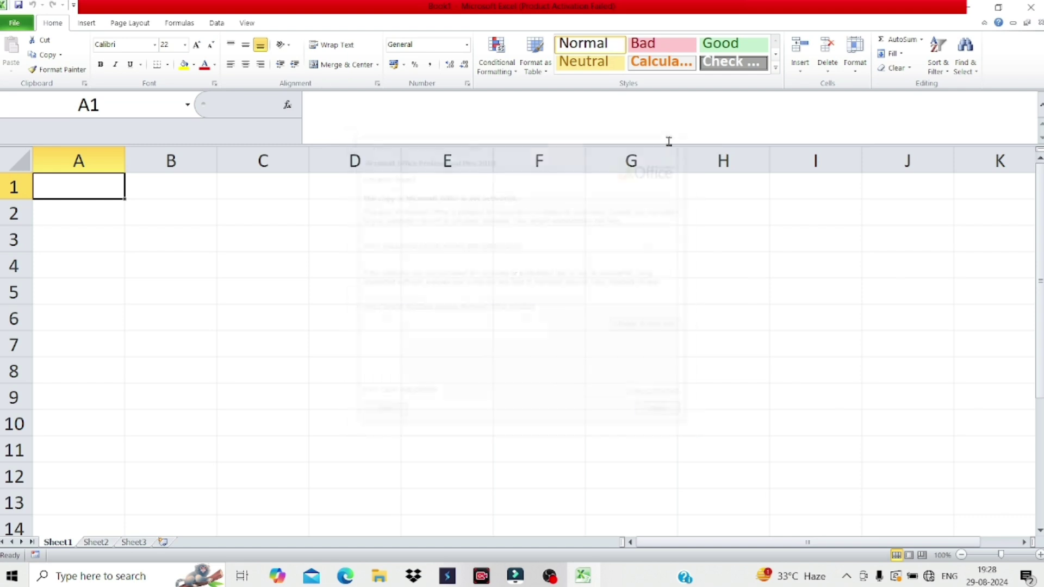
{"action": "left_click", "coordinate": [14, 23]}
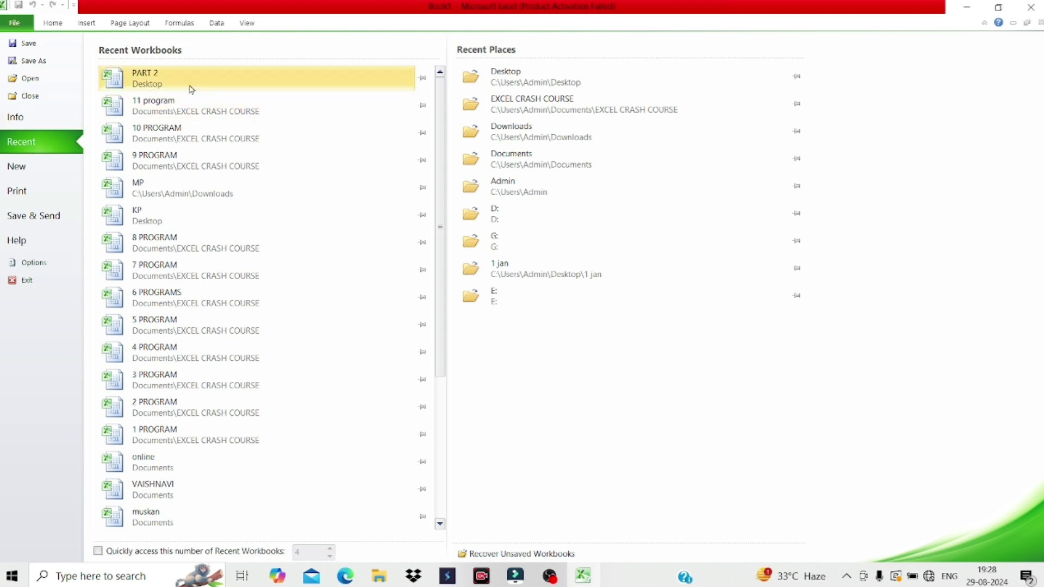
{"action": "left_click", "coordinate": [42, 82]}
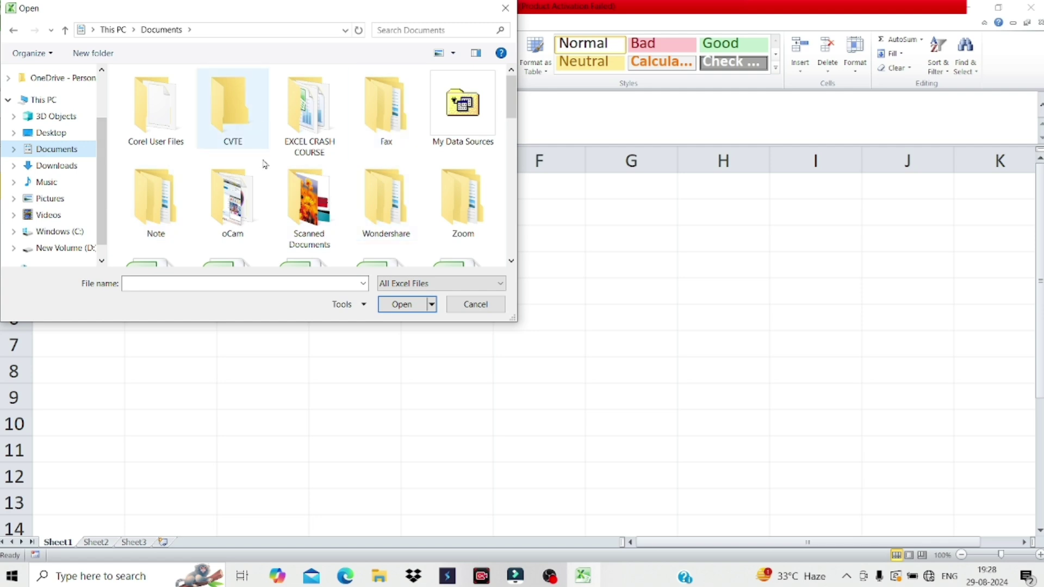
{"action": "left_click_drag", "start_coordinate": [504, 112], "coordinate": [504, 233]}
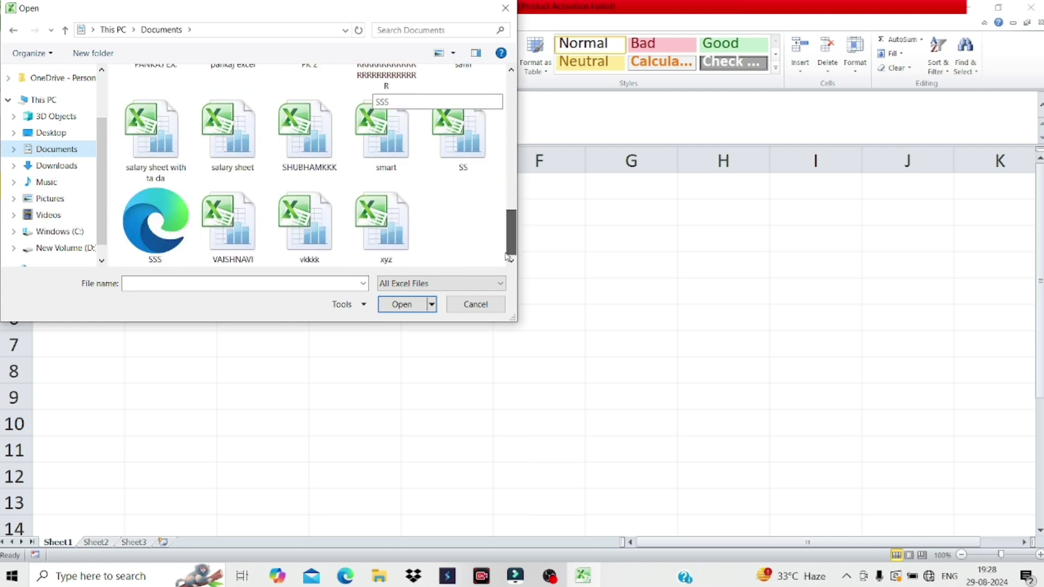
{"action": "left_click", "coordinate": [50, 133]}
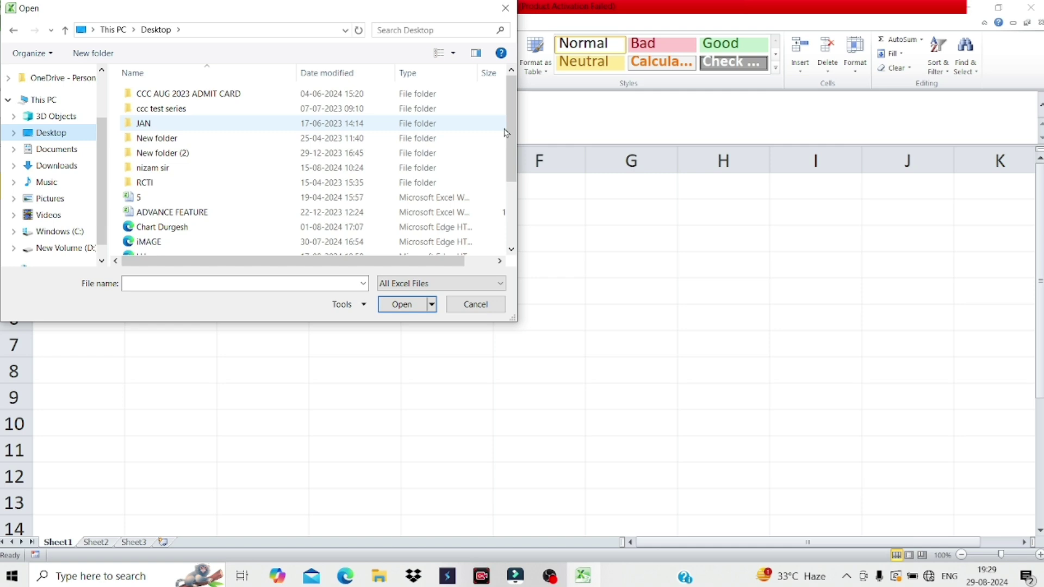
{"action": "left_click_drag", "start_coordinate": [506, 133], "coordinate": [505, 190]}
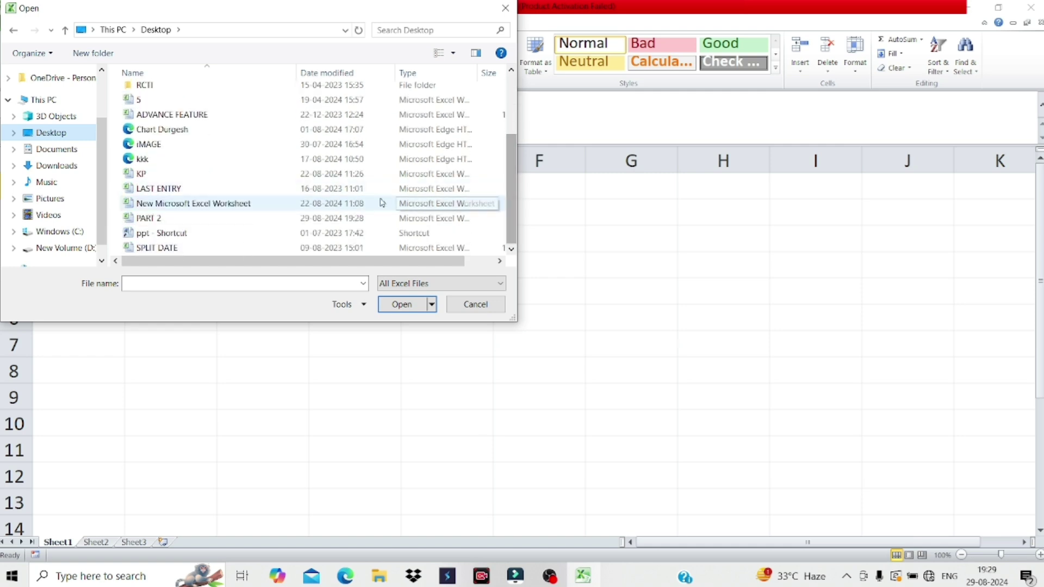
{"action": "left_click", "coordinate": [162, 220]}
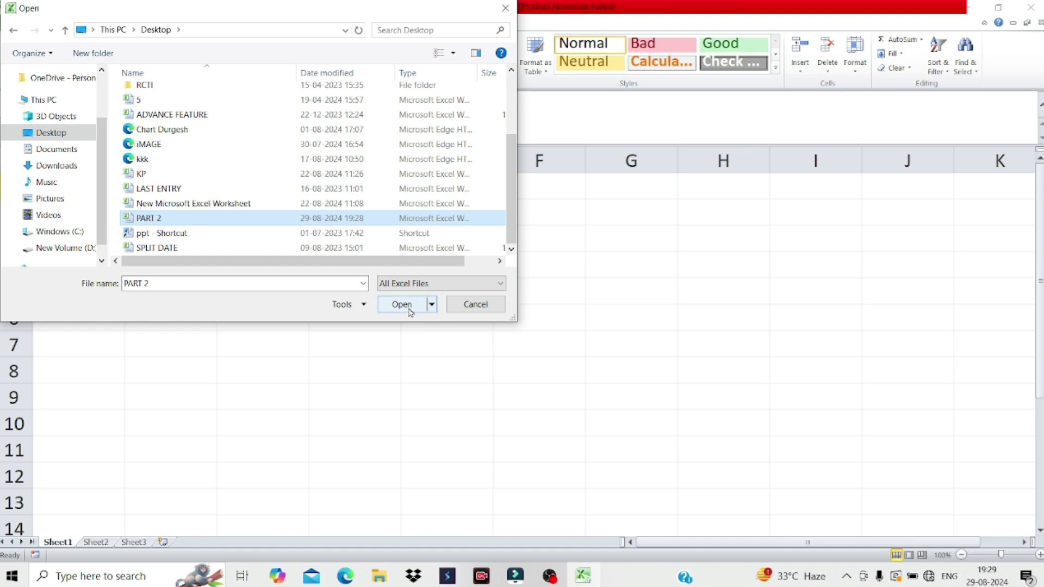
{"action": "left_click", "coordinate": [403, 305]}
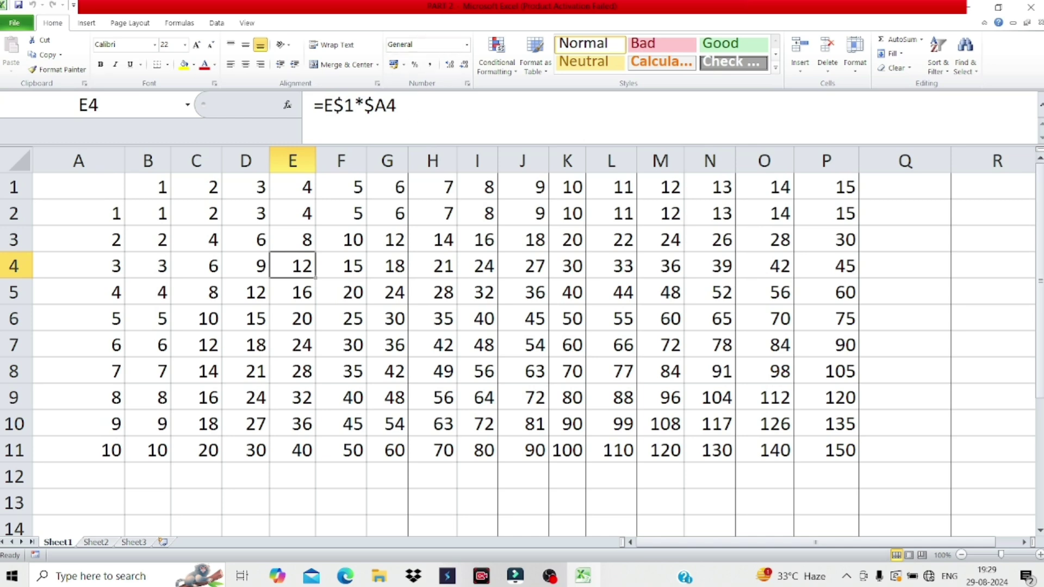
Save the PART 2 workbook repeatedly from the File menu.
{"action": "left_click", "coordinate": [15, 22]}
{"action": "left_click", "coordinate": [47, 52]}
{"action": "left_click", "coordinate": [22, 26]}
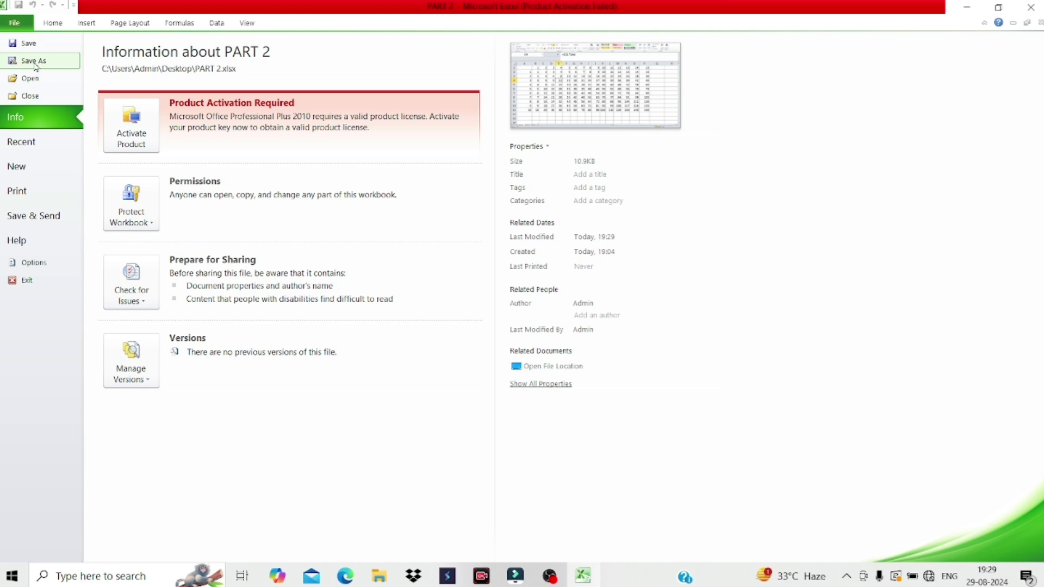
{"action": "left_click", "coordinate": [34, 61]}
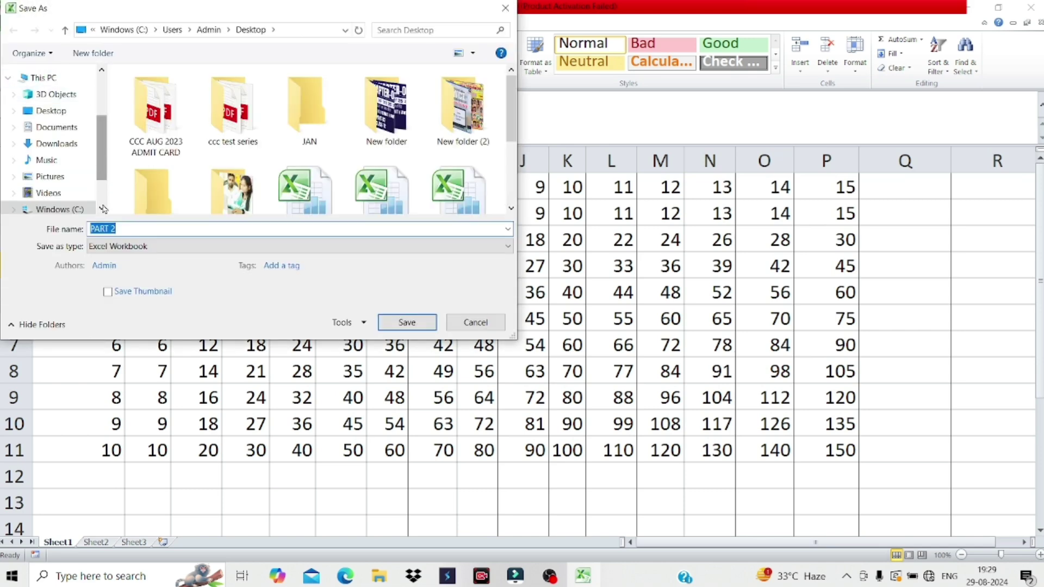
{"action": "key", "text": "Return"}
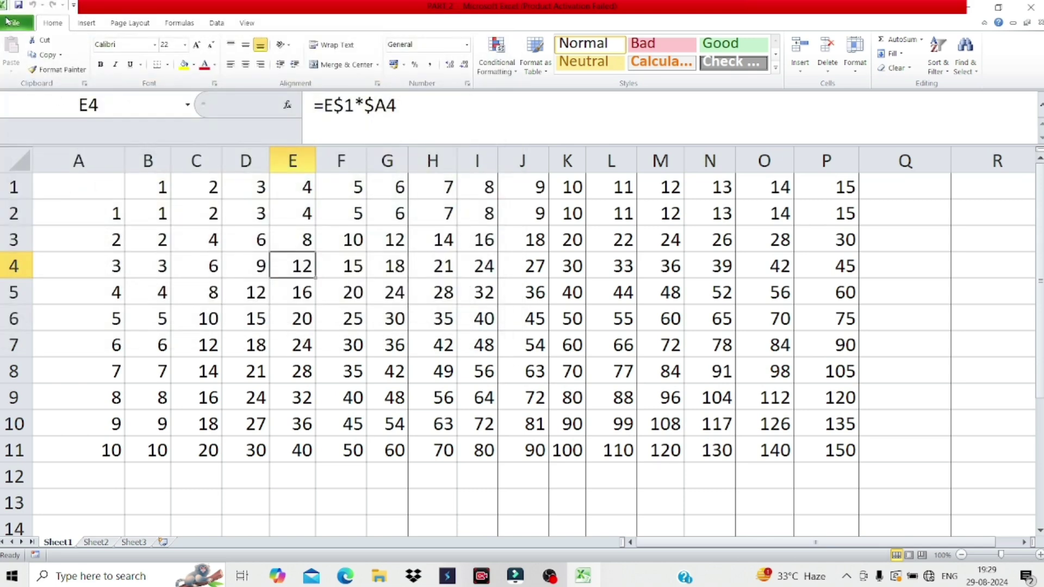
{"action": "left_click", "coordinate": [15, 23]}
{"action": "left_click", "coordinate": [17, 44]}
{"action": "left_click", "coordinate": [14, 23]}
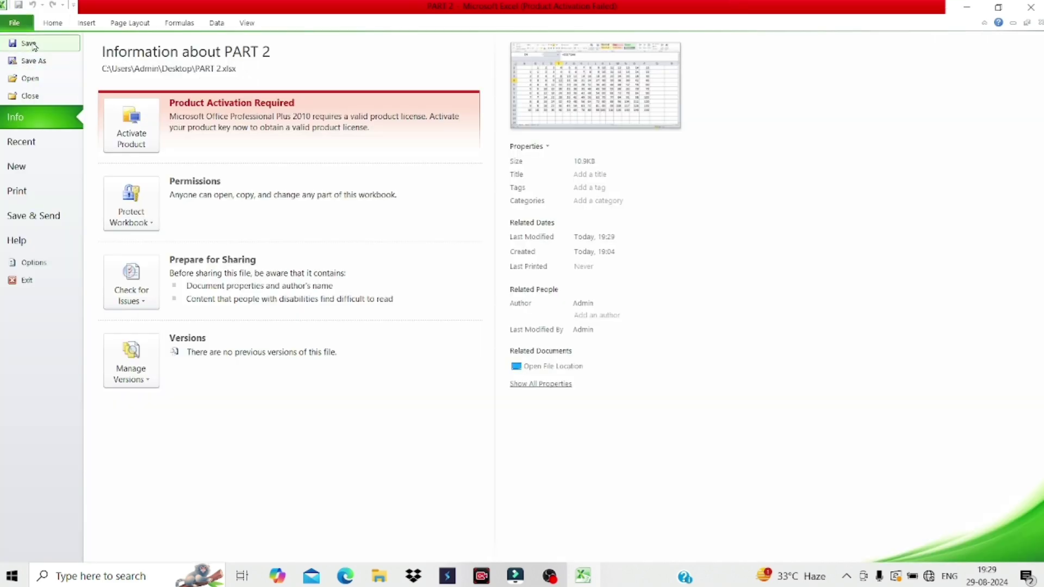
{"action": "left_click", "coordinate": [16, 42]}
{"action": "left_click", "coordinate": [23, 28]}
Save a copy named RAJ 2 to the Desktop, then minimise Excel.
{"action": "left_click", "coordinate": [47, 62]}
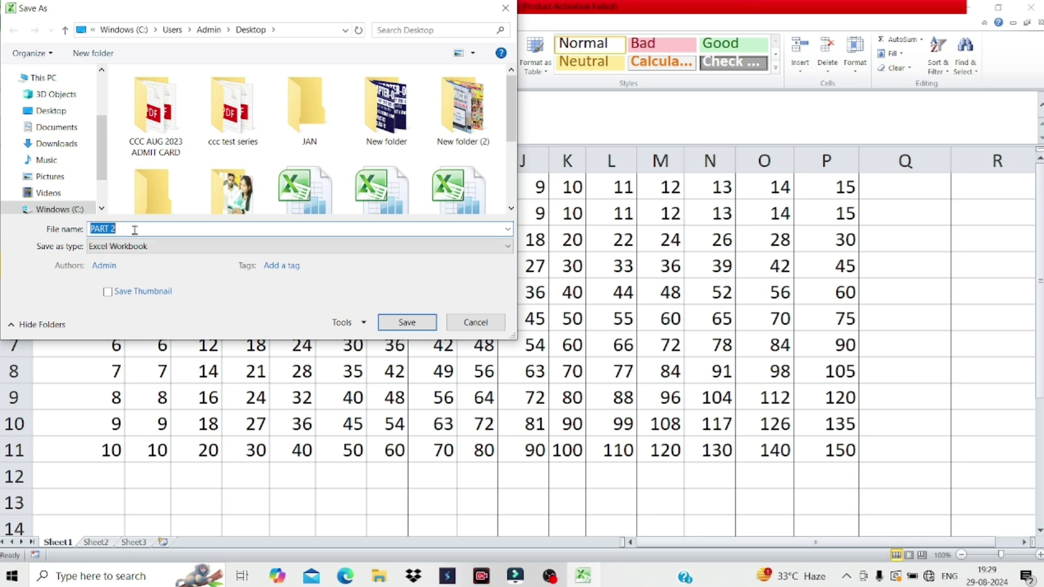
{"action": "type", "text": "RAJ"}
{"action": "left_click", "coordinate": [51, 111]}
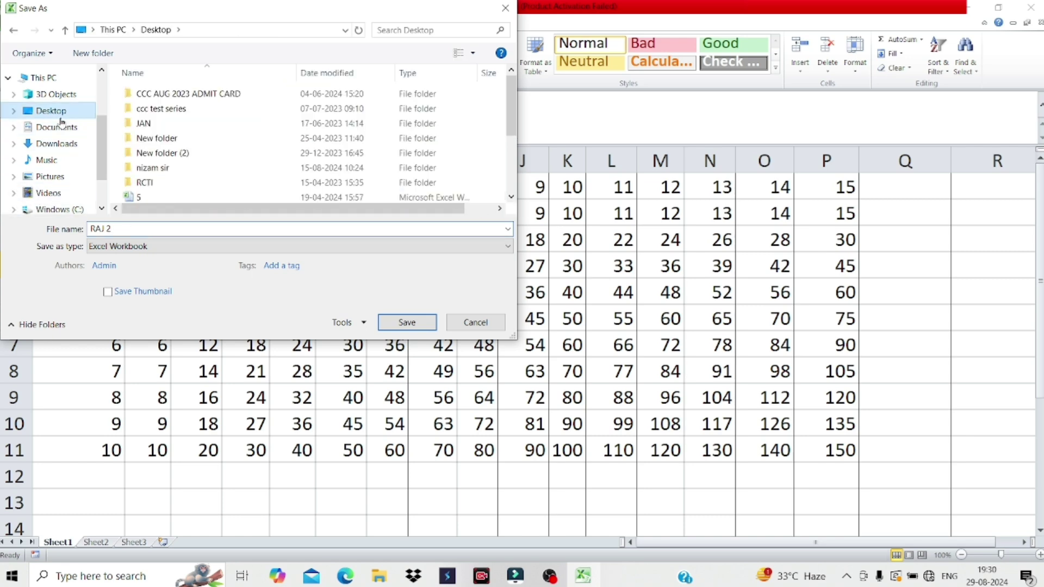
{"action": "left_click", "coordinate": [406, 322]}
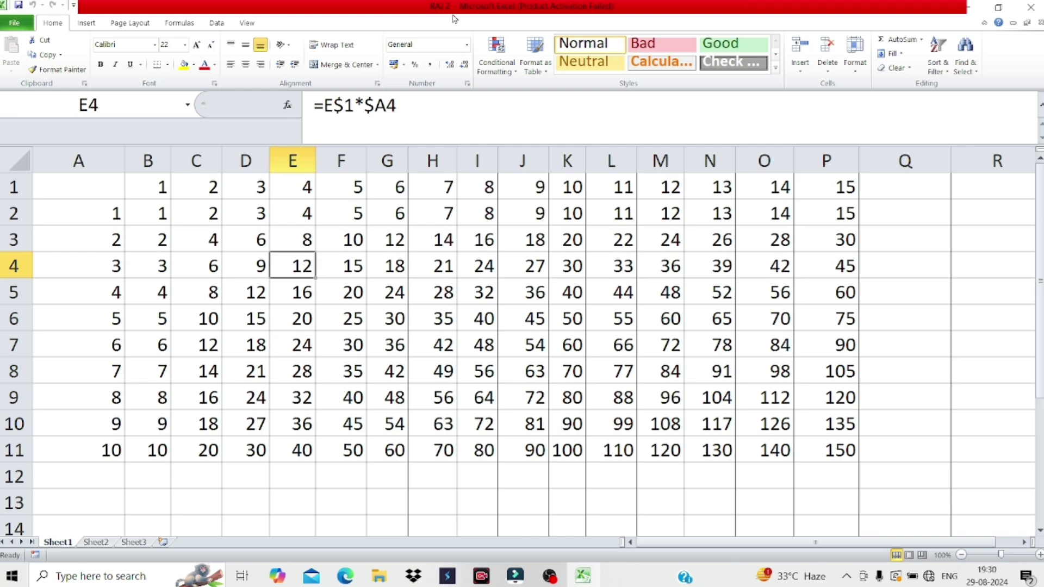
{"action": "left_click", "coordinate": [967, 8]}
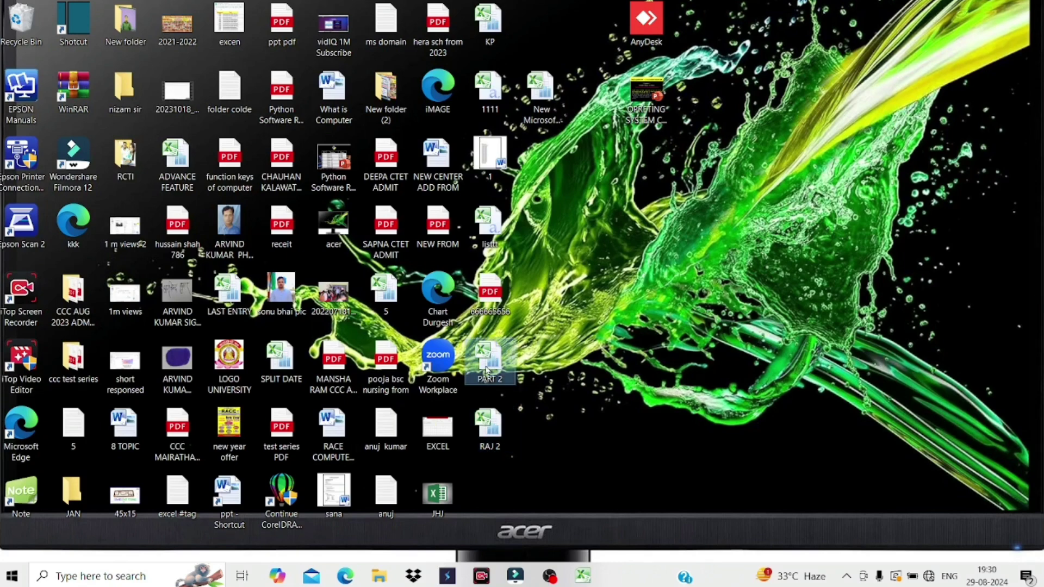
{"action": "mouse_move", "coordinate": [487, 360]}
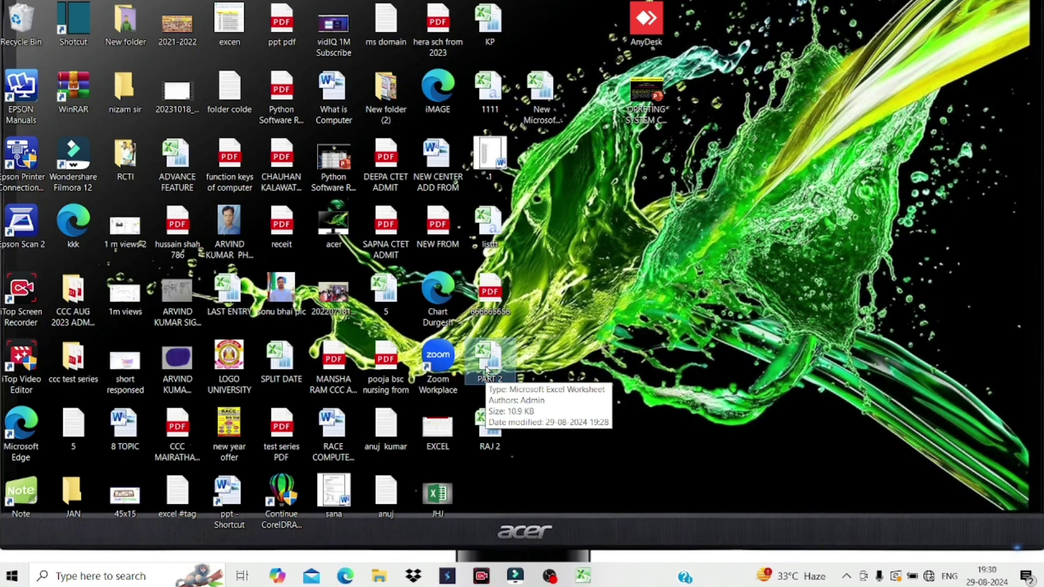
Select the PART 2 and RAJ 2 desktop icons, return to Excel, and close RAJ 2.
{"action": "left_click_drag", "start_coordinate": [530, 360], "coordinate": [486, 459]}
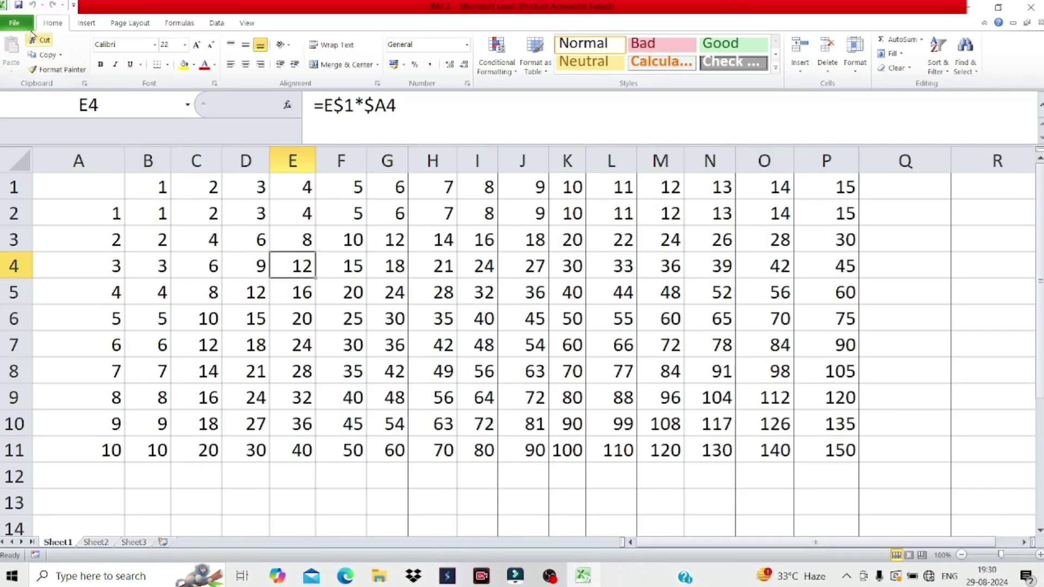
{"action": "left_click", "coordinate": [22, 24]}
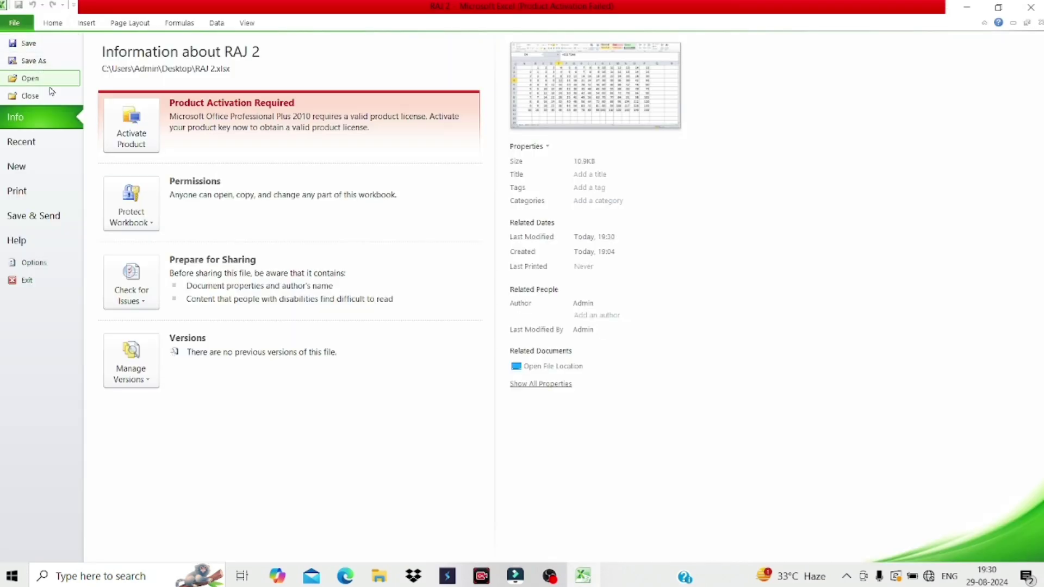
{"action": "left_click", "coordinate": [56, 22]}
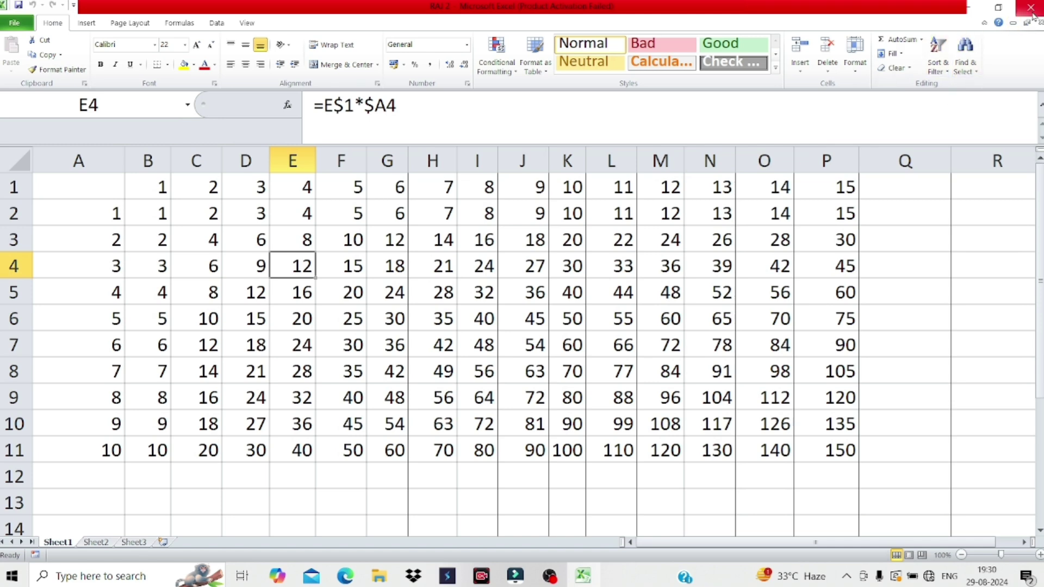
{"action": "left_click", "coordinate": [14, 22]}
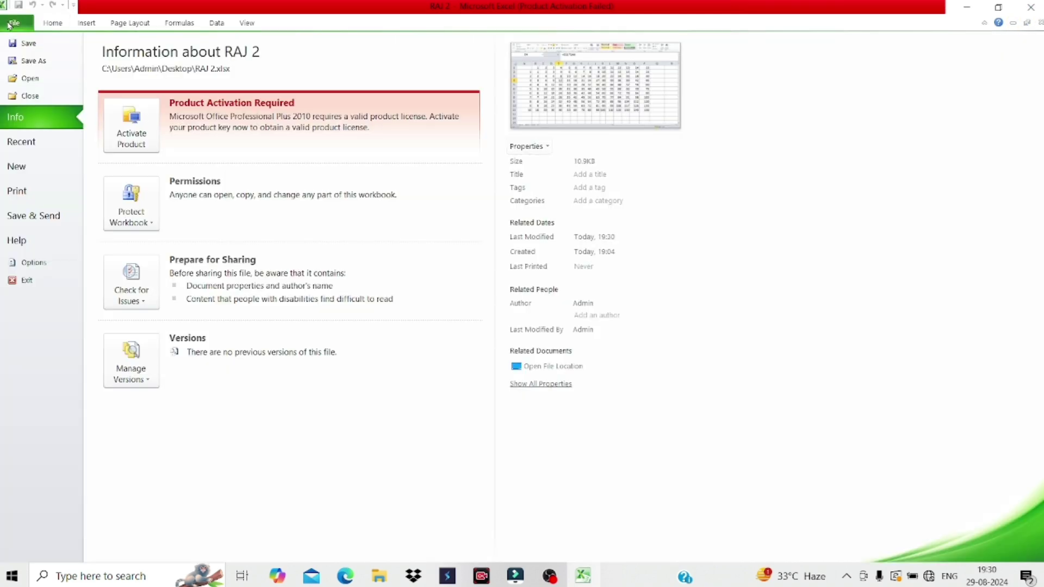
{"action": "left_click", "coordinate": [54, 96]}
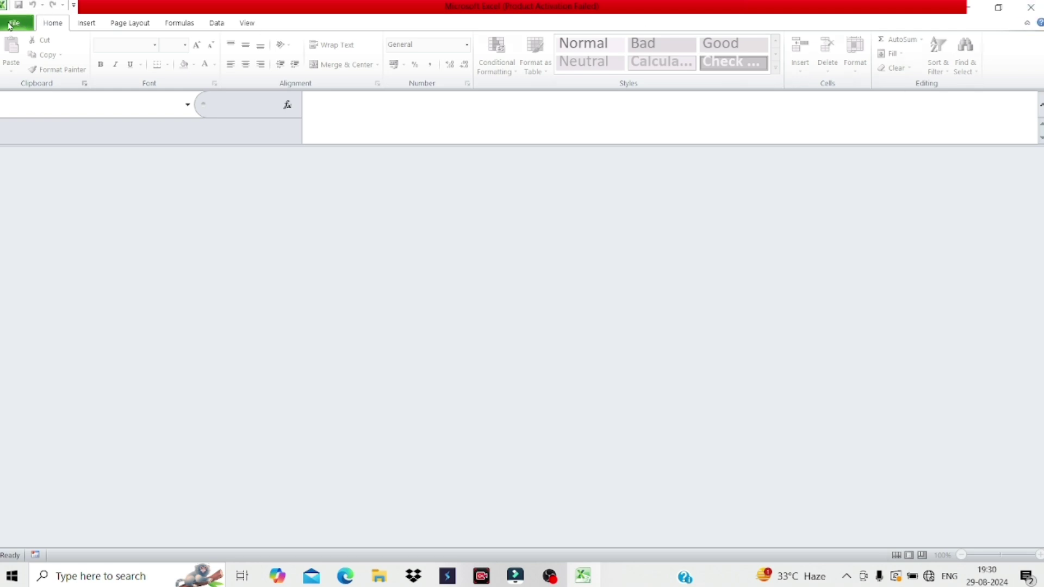
Exit Excel, relaunch it from a desktop file, dismiss activation, and reopen RAJ 2 from Recent.
{"action": "left_click", "coordinate": [14, 23]}
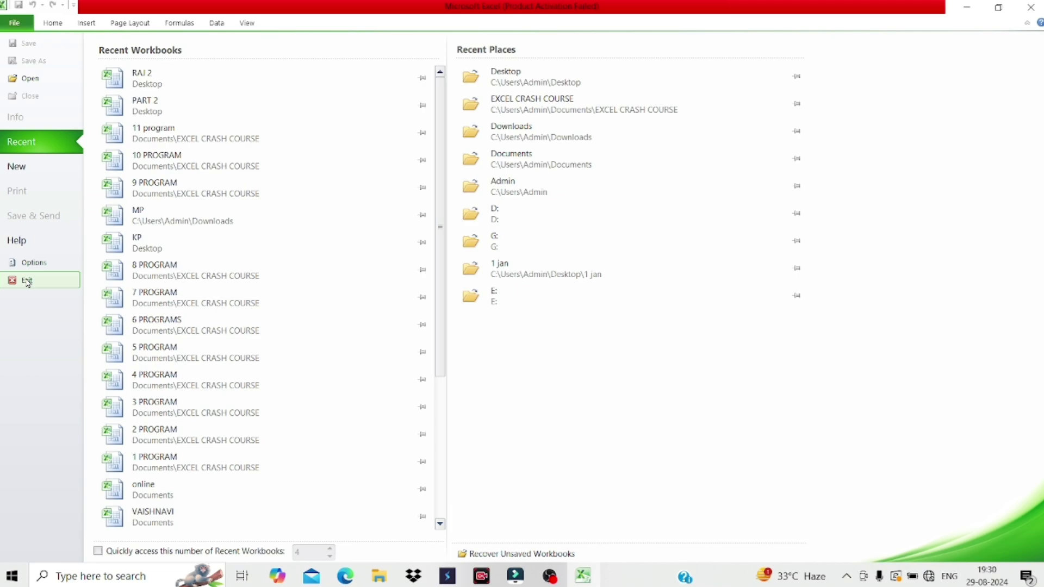
{"action": "left_click", "coordinate": [26, 281]}
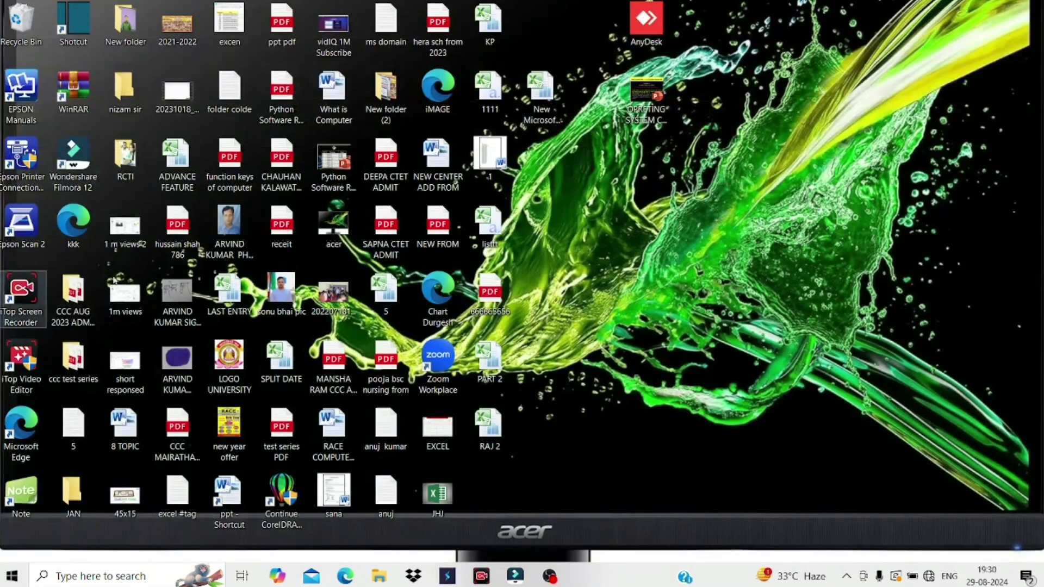
{"action": "double_click", "coordinate": [490, 364]}
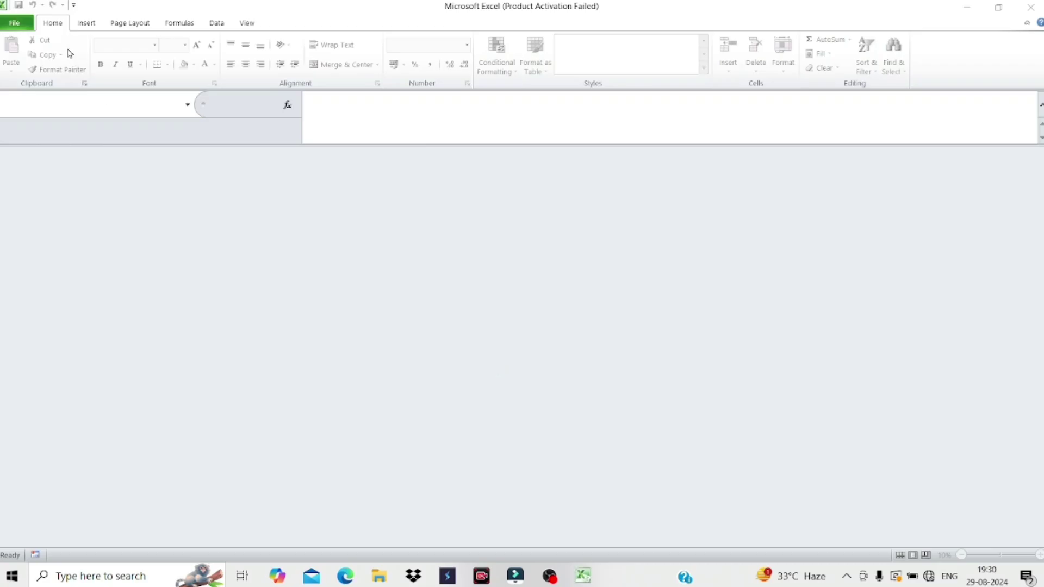
{"action": "left_click", "coordinate": [680, 142]}
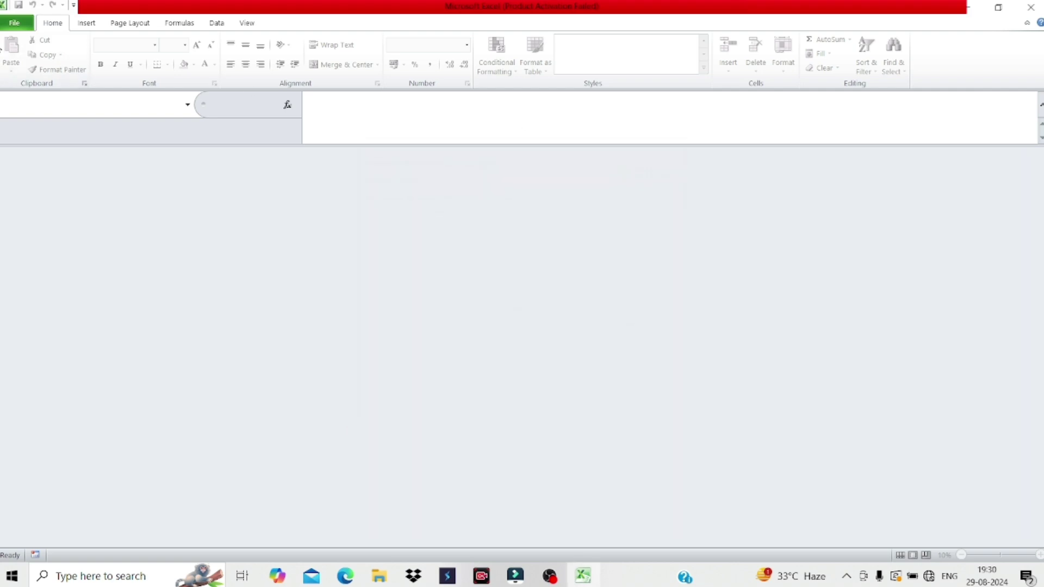
{"action": "left_click", "coordinate": [3, 24]}
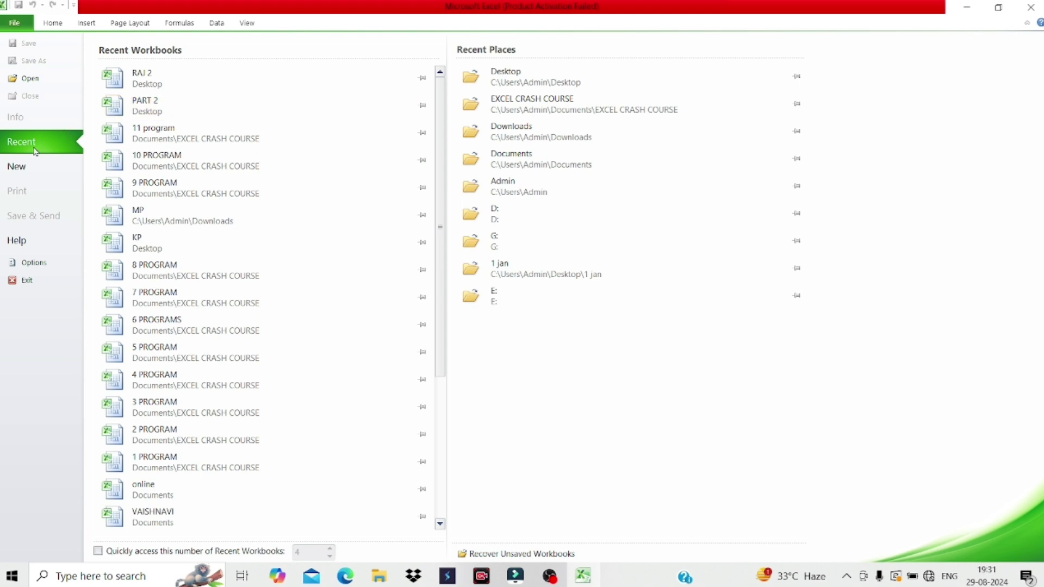
{"action": "left_click", "coordinate": [136, 79]}
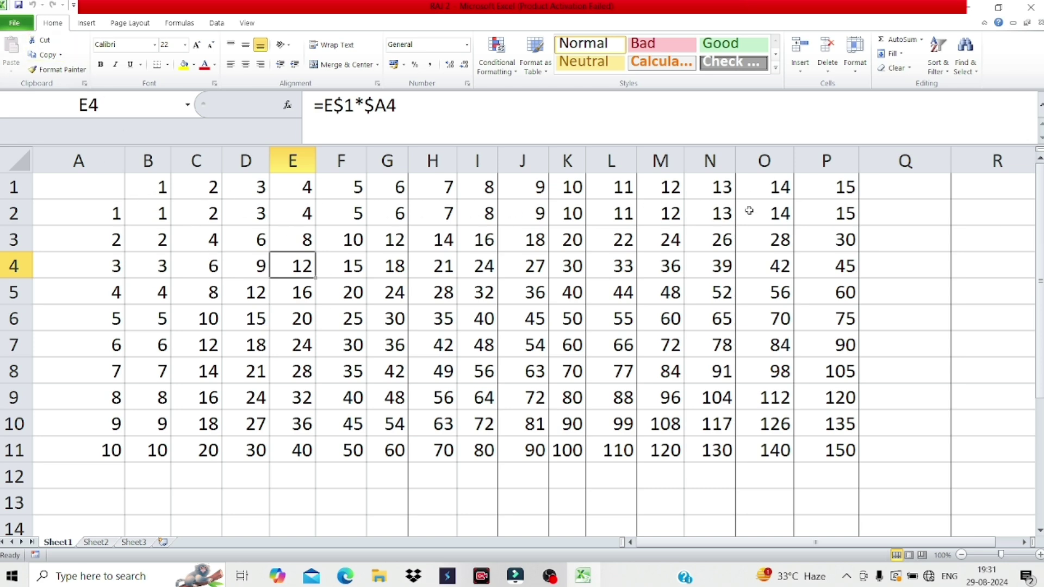
Give header cells A1:P1 a yellow fill with bold, centred numbers.
{"action": "left_click", "coordinate": [14, 24]}
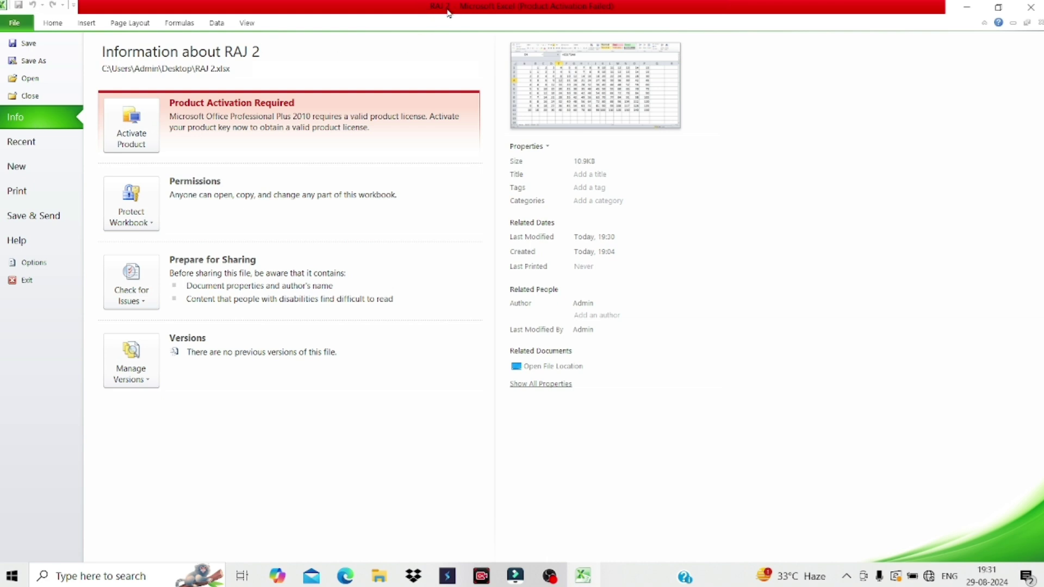
{"action": "left_click", "coordinate": [59, 26]}
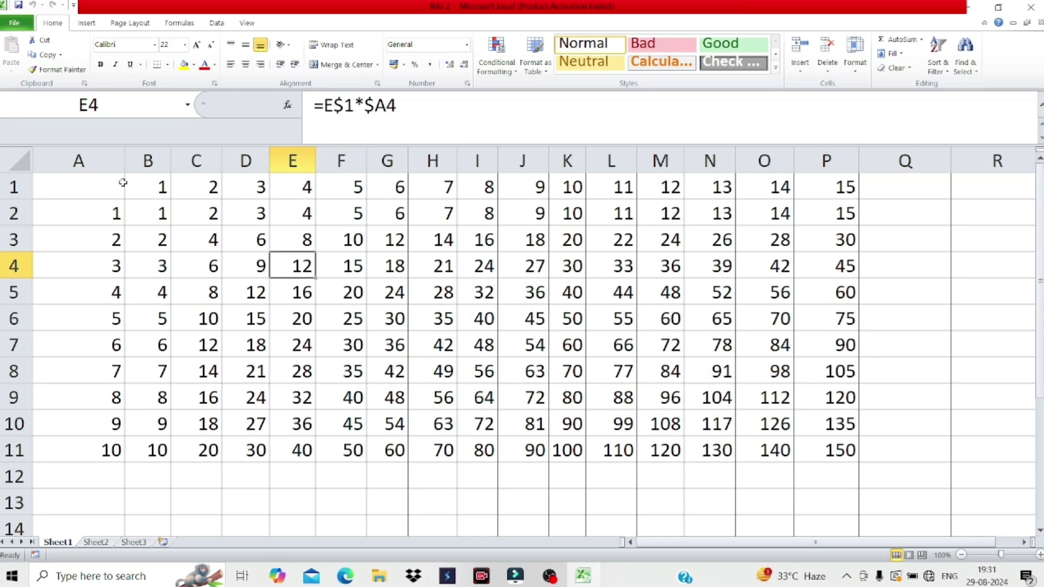
{"action": "left_click_drag", "start_coordinate": [121, 183], "coordinate": [849, 186]}
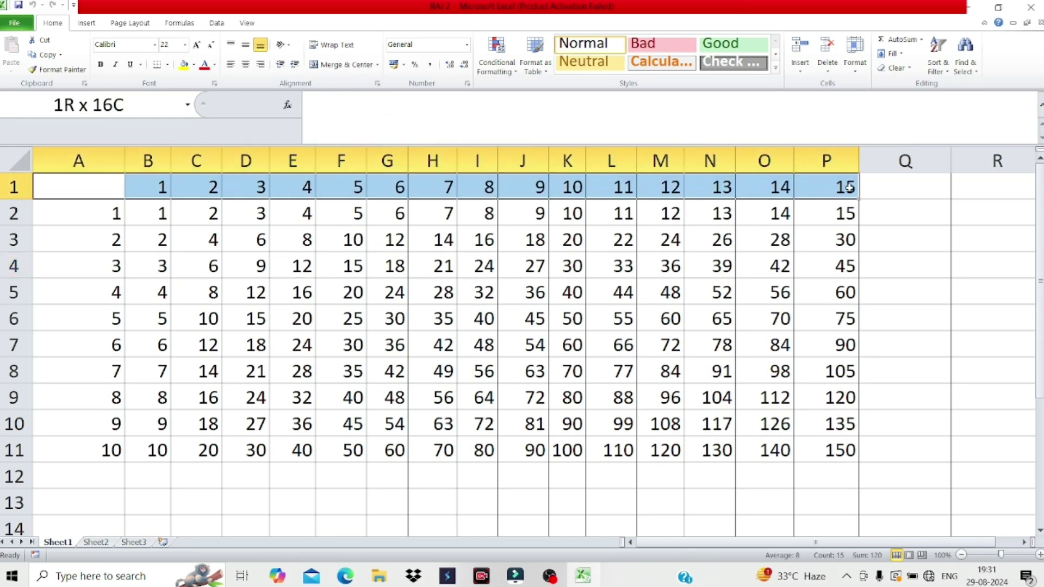
{"action": "left_click", "coordinate": [184, 65]}
{"action": "left_click", "coordinate": [100, 64]}
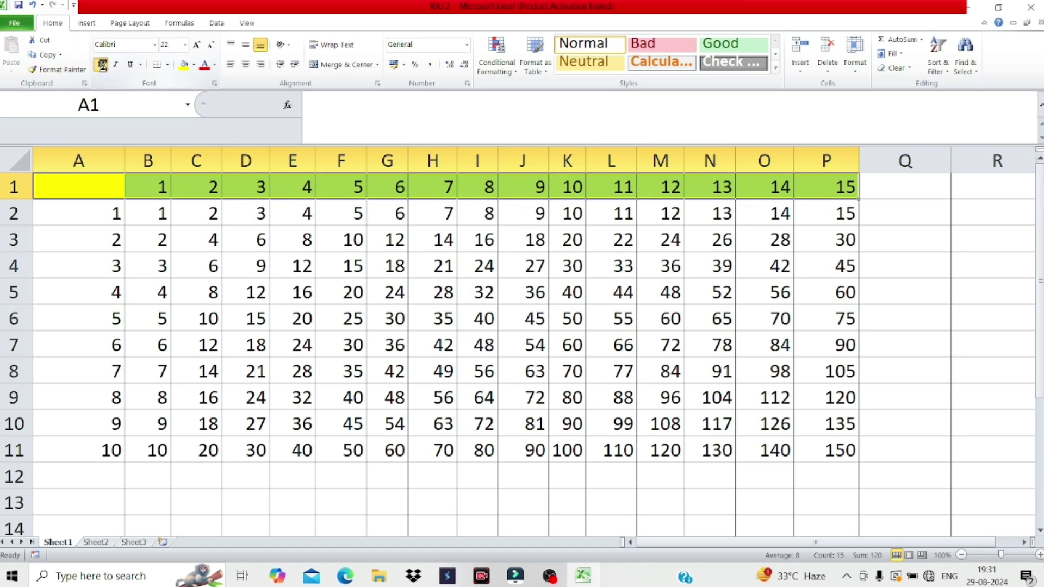
{"action": "left_click", "coordinate": [245, 64]}
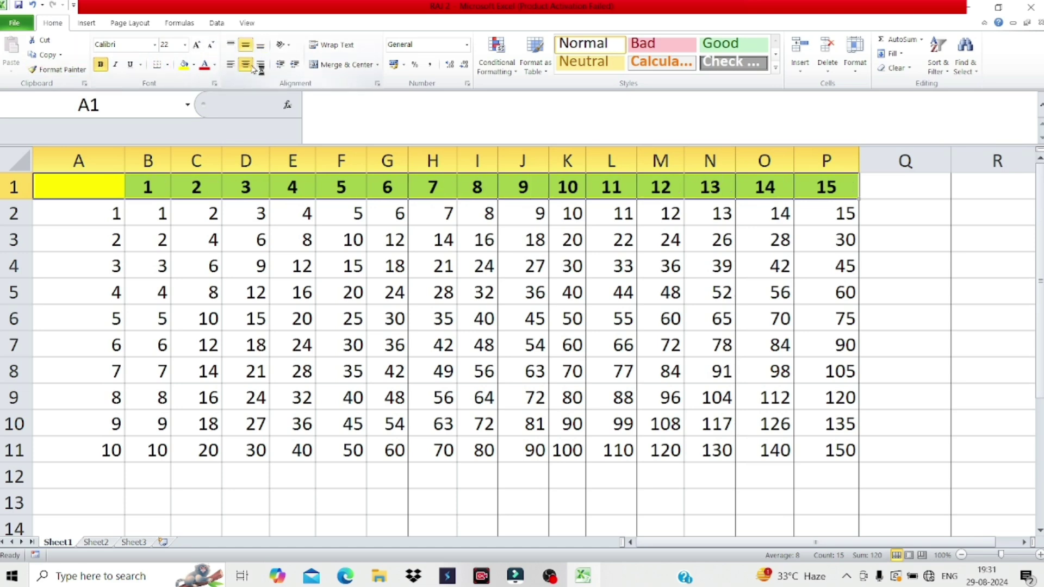
{"action": "left_click", "coordinate": [259, 238]}
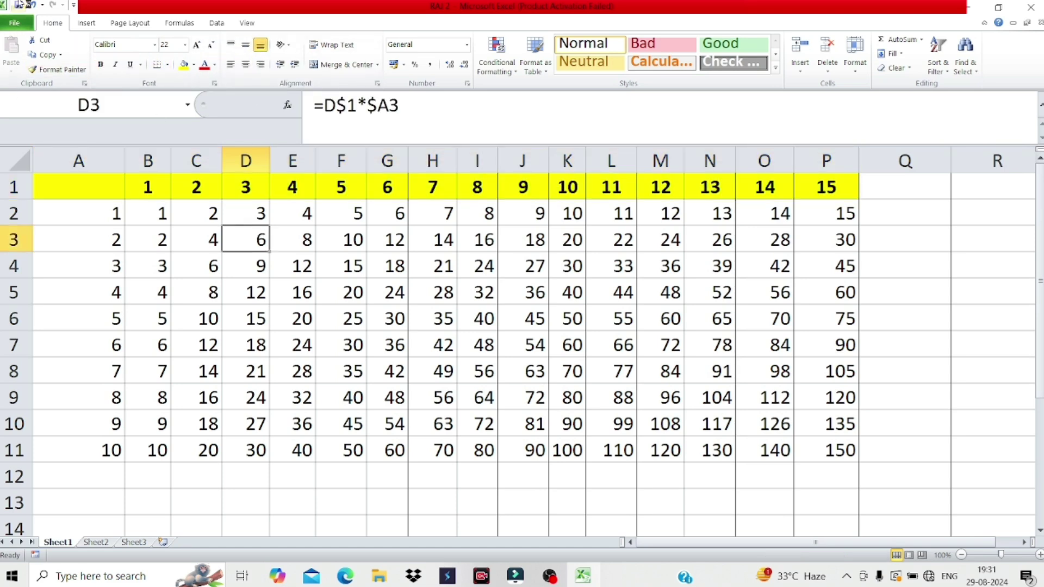
{"action": "left_click", "coordinate": [26, 26]}
{"action": "left_click", "coordinate": [20, 23]}
Encrypt RAJ 2 with an opening password, re-enter it to confirm, and return to the sheet.
{"action": "left_click", "coordinate": [16, 24]}
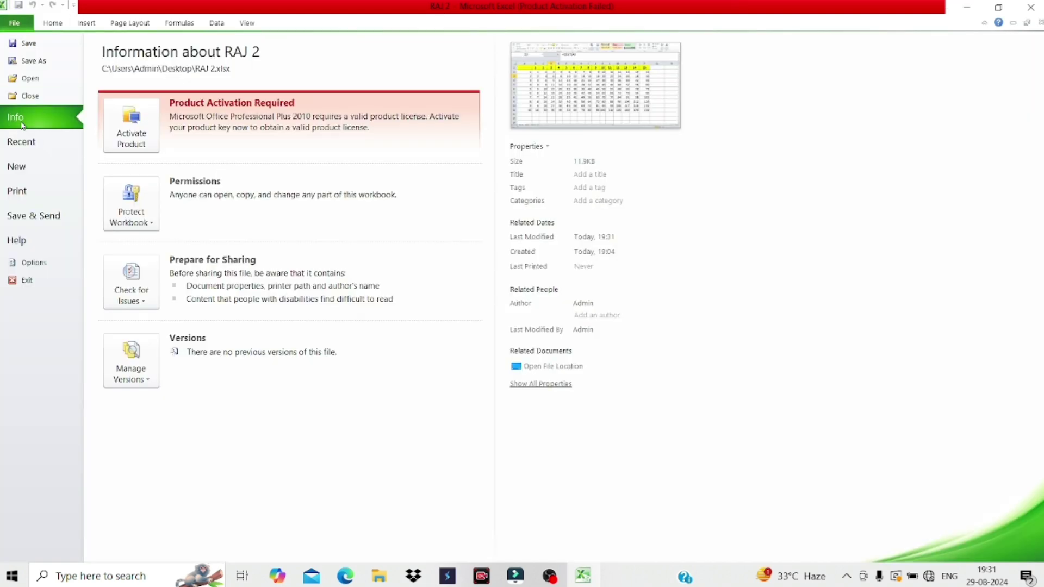
{"action": "left_click", "coordinate": [153, 228]}
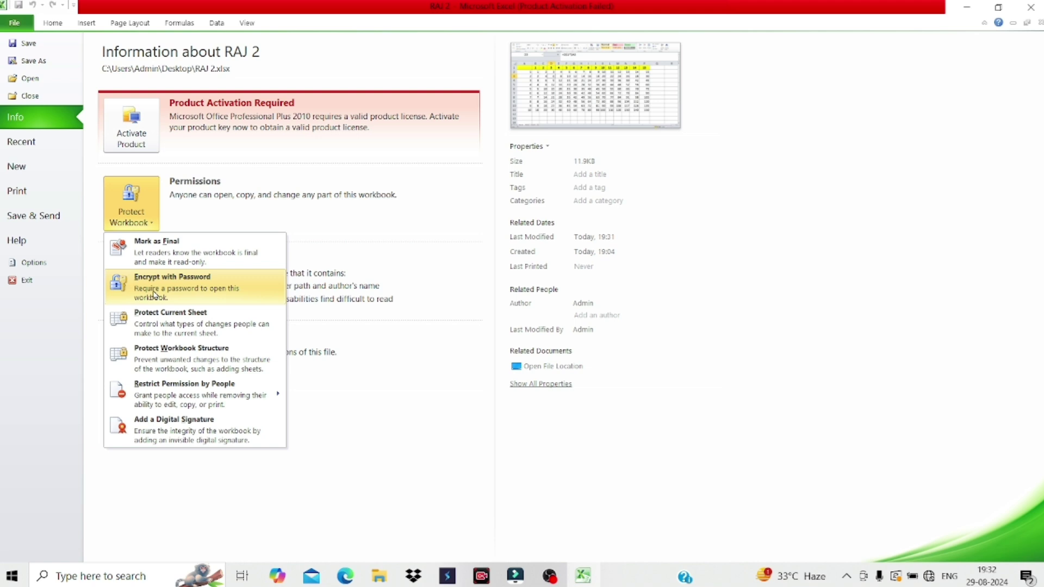
{"action": "left_click", "coordinate": [156, 295]}
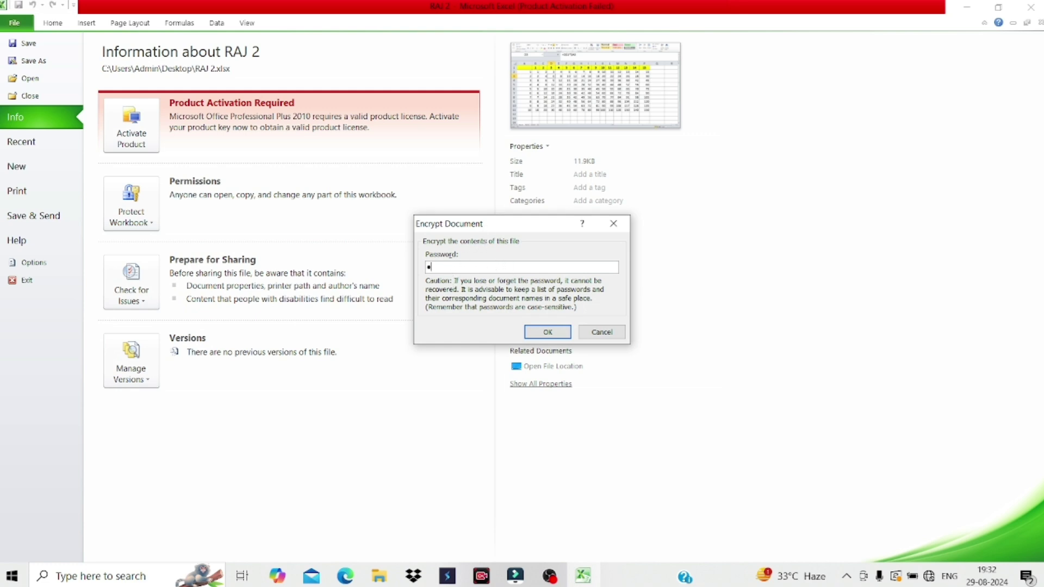
{"action": "left_click", "coordinate": [566, 333]}
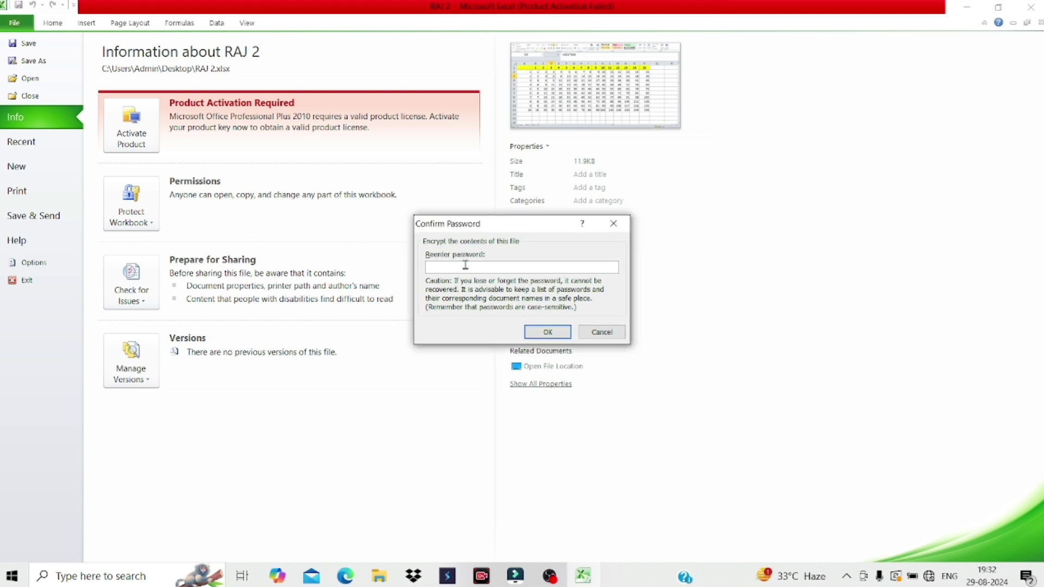
{"action": "left_click", "coordinate": [566, 337]}
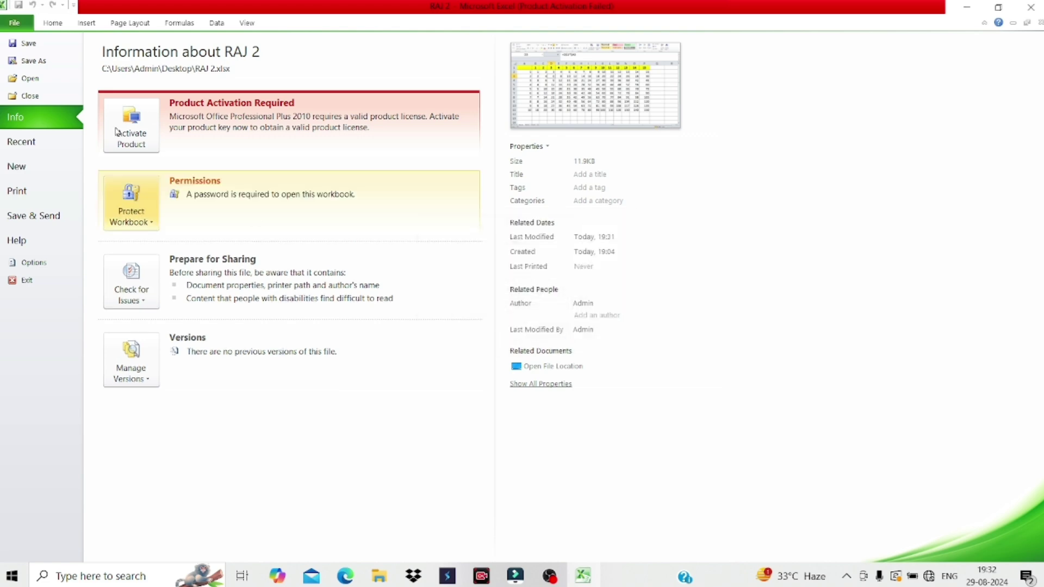
{"action": "left_click", "coordinate": [41, 49]}
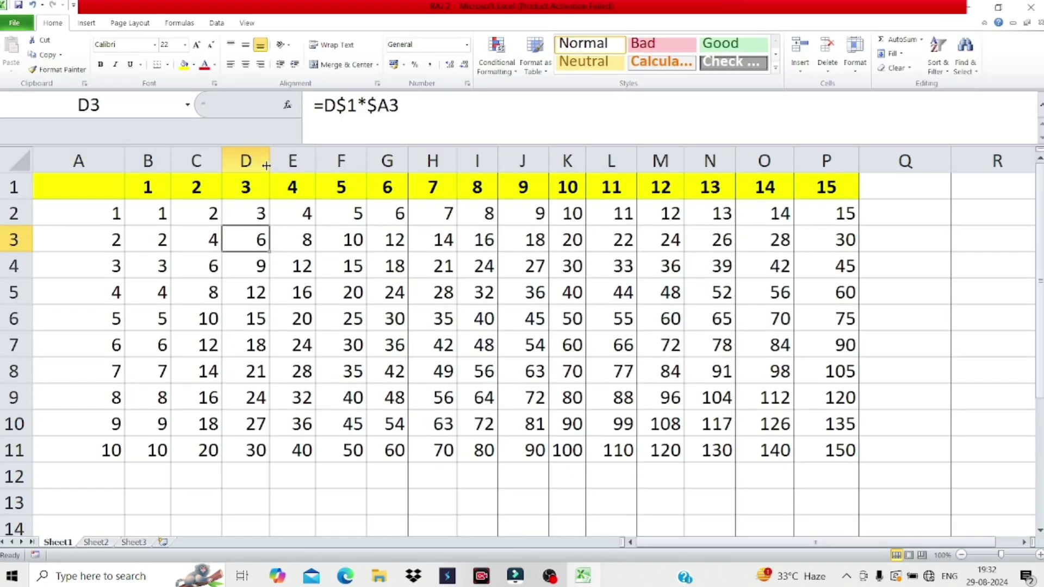
Close and relaunch Excel, reopen RAJ 2 from Recent, and enter its password.
{"action": "left_click", "coordinate": [1037, 10]}
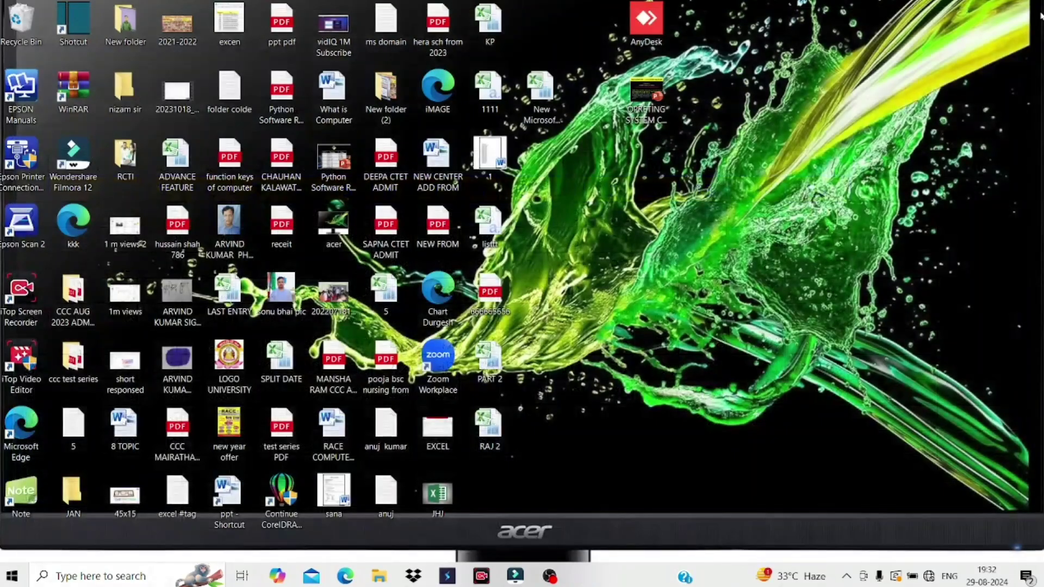
{"action": "double_click", "coordinate": [490, 432]}
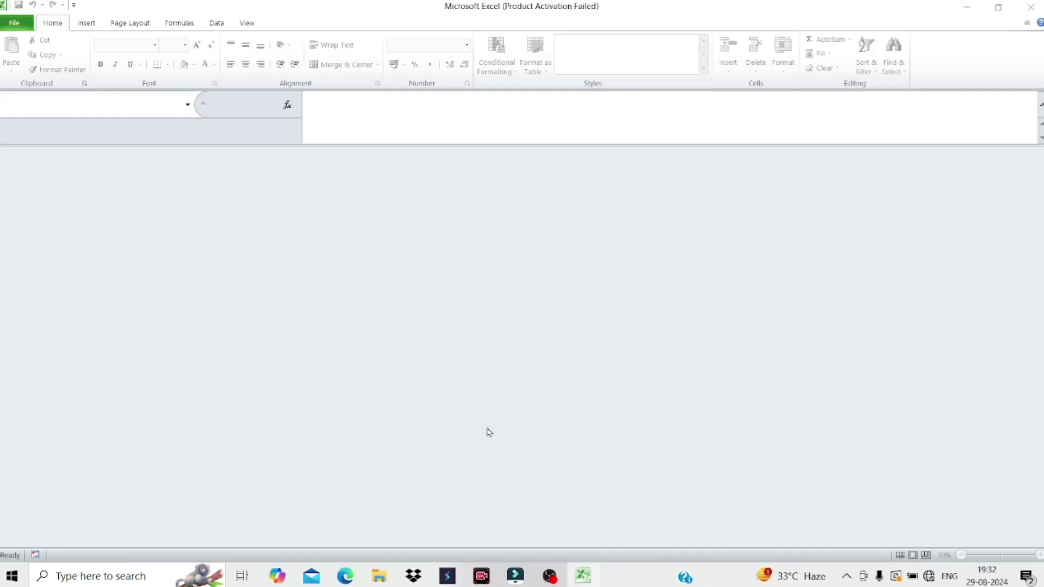
{"action": "left_click", "coordinate": [660, 415]}
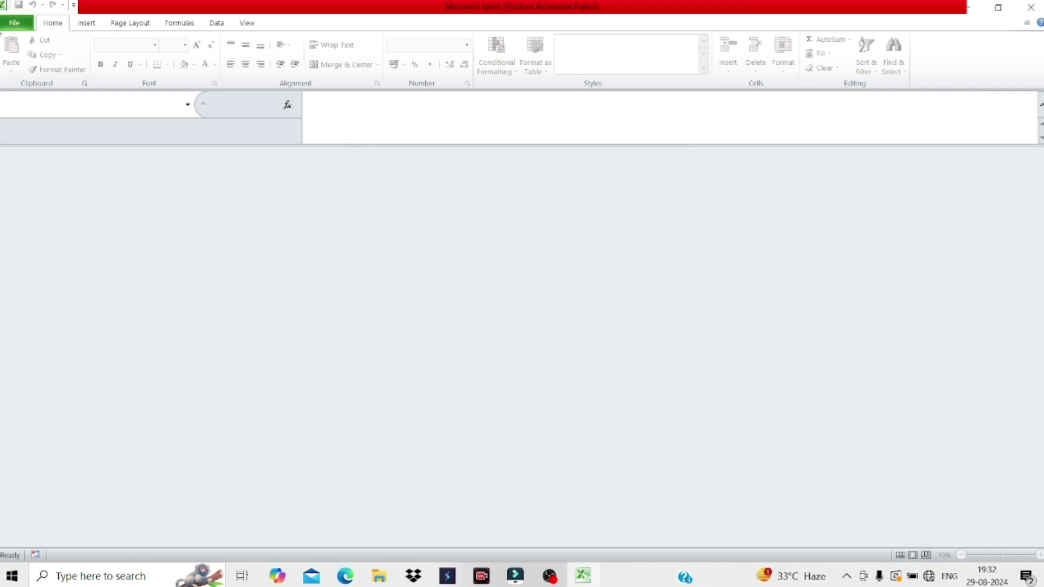
{"action": "left_click", "coordinate": [3, 26]}
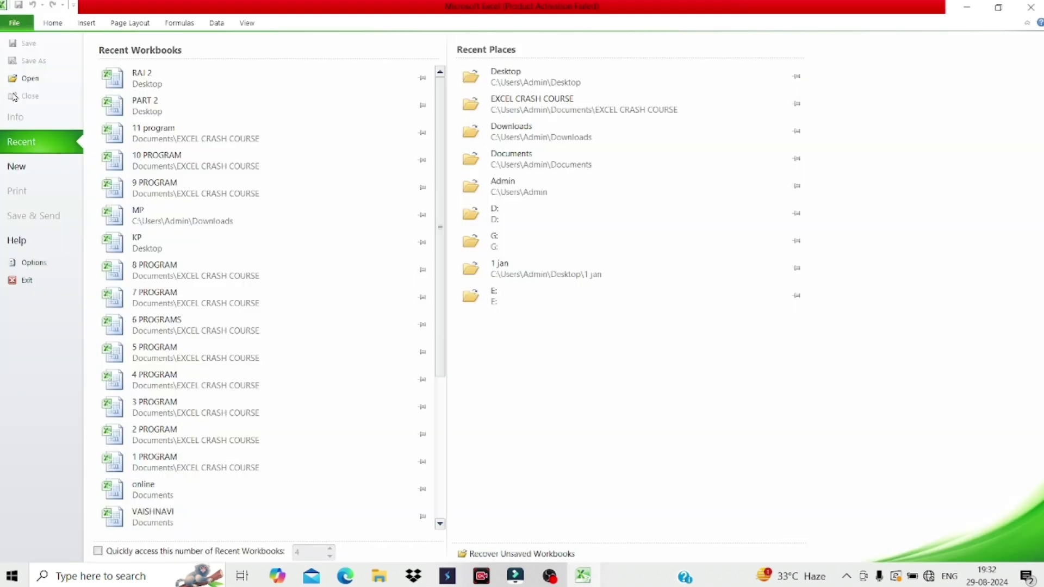
{"action": "left_click", "coordinate": [168, 77]}
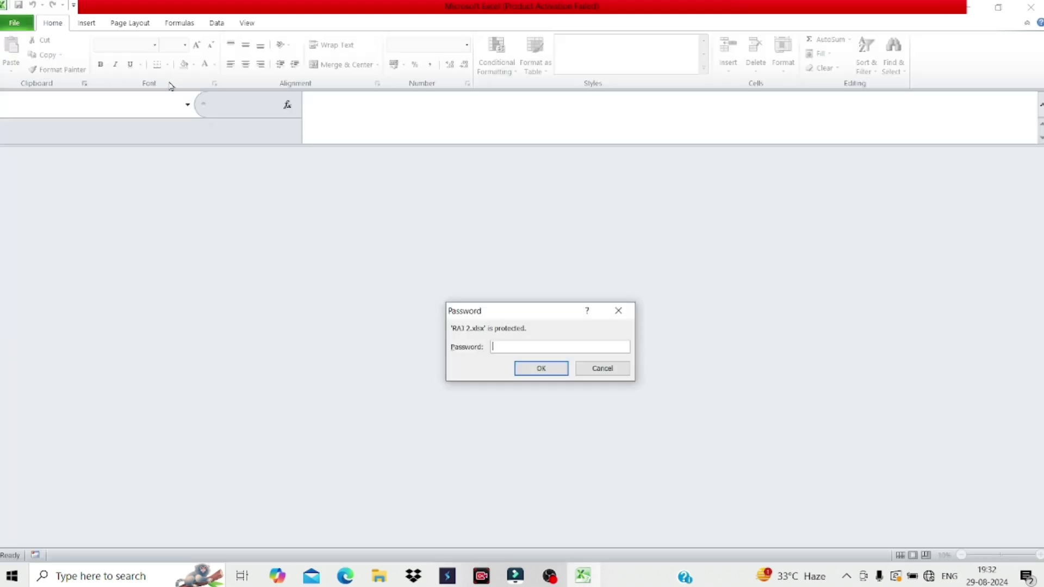
{"action": "left_click_drag", "start_coordinate": [539, 320], "coordinate": [402, 225]}
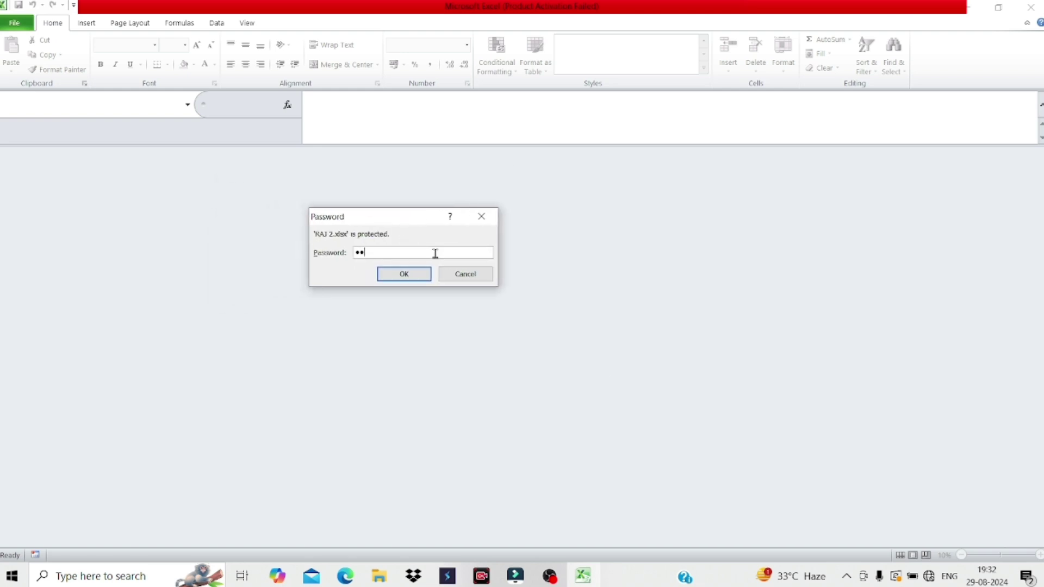
{"action": "left_click", "coordinate": [416, 274]}
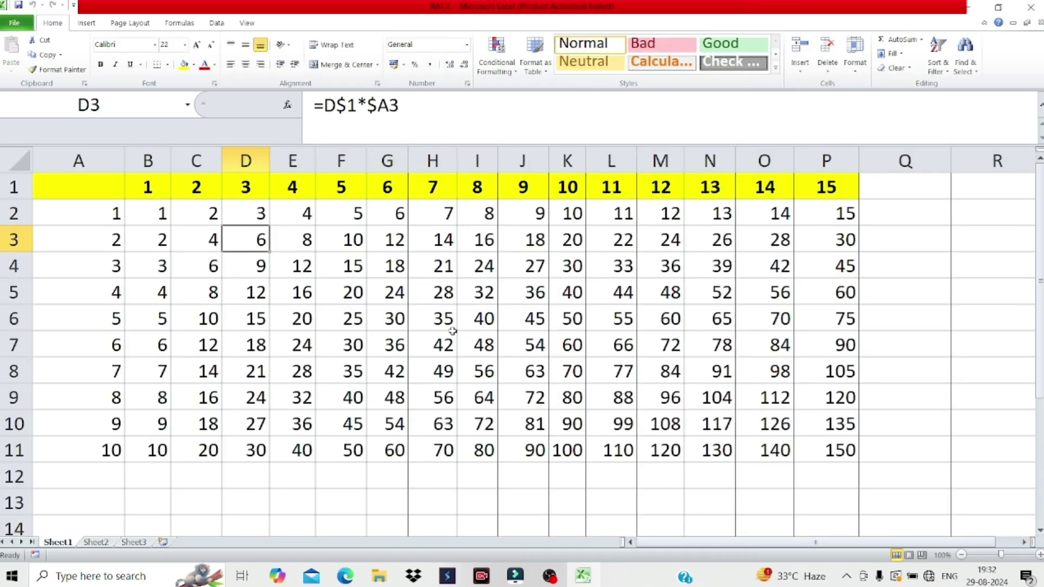
Review RAJ 2's Info and Recent pages, then browse Sheet2, Sheet3 and back to Sheet1.
{"action": "left_click", "coordinate": [20, 24]}
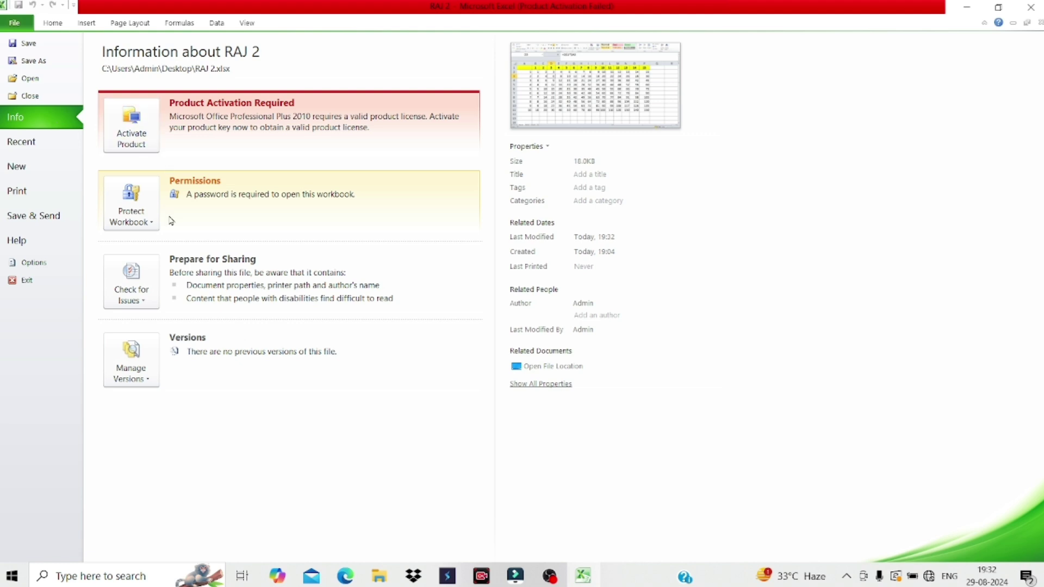
{"action": "left_click", "coordinate": [22, 142]}
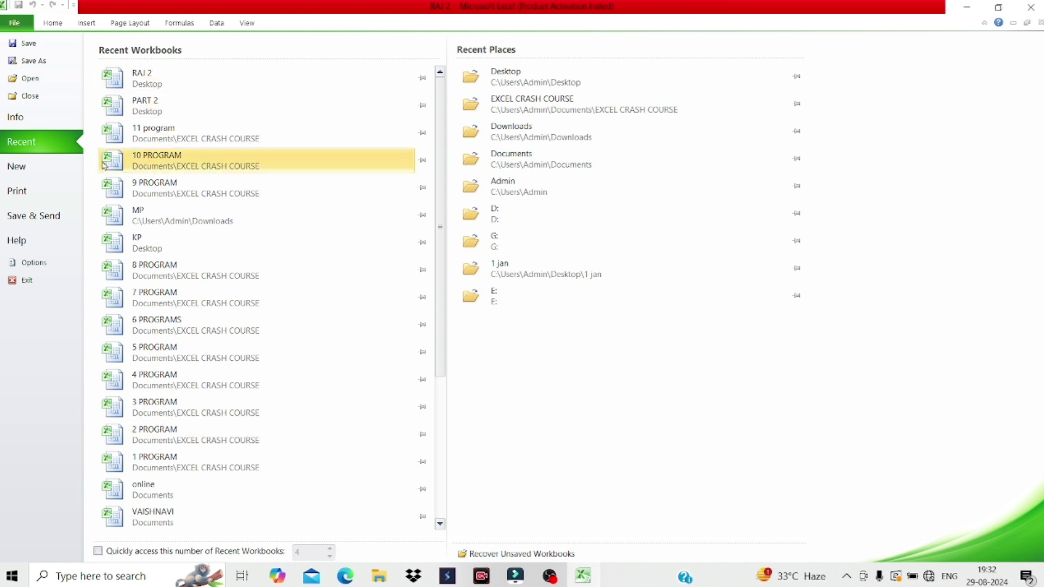
{"action": "left_click", "coordinate": [63, 26]}
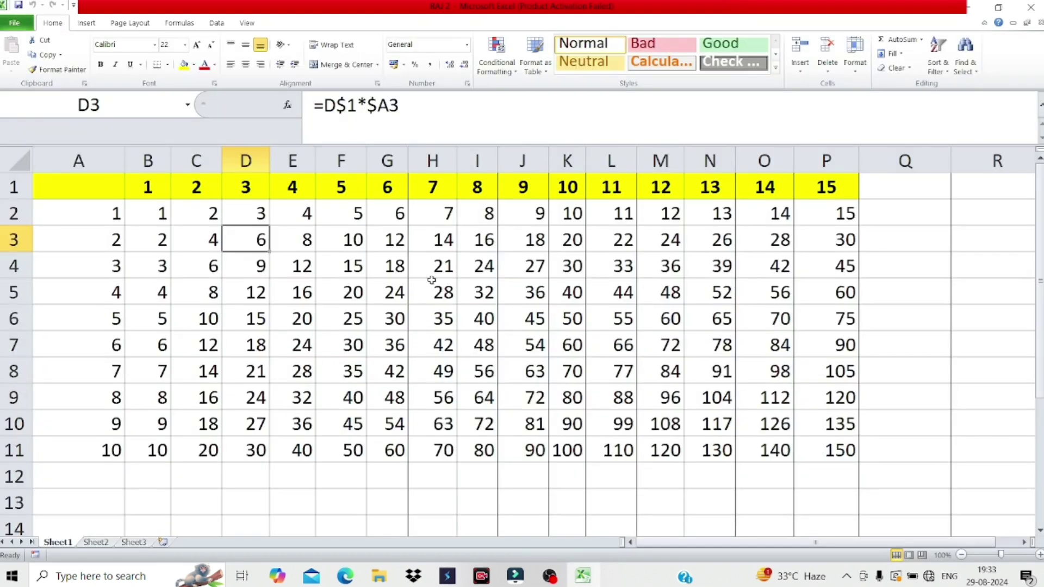
{"action": "left_click", "coordinate": [96, 542]}
{"action": "left_click", "coordinate": [133, 542]}
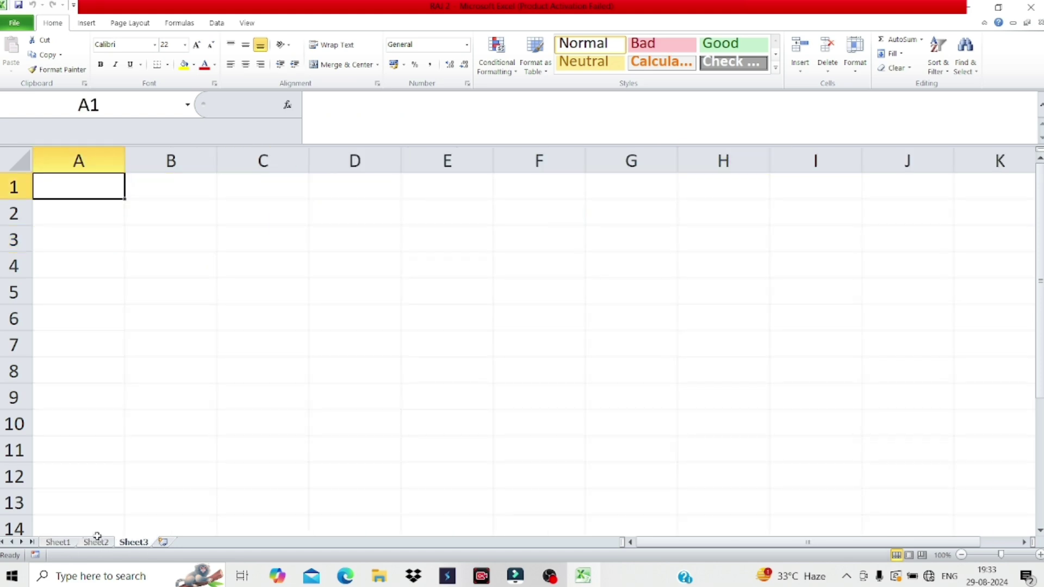
{"action": "left_click", "coordinate": [98, 542]}
{"action": "left_click", "coordinate": [66, 542]}
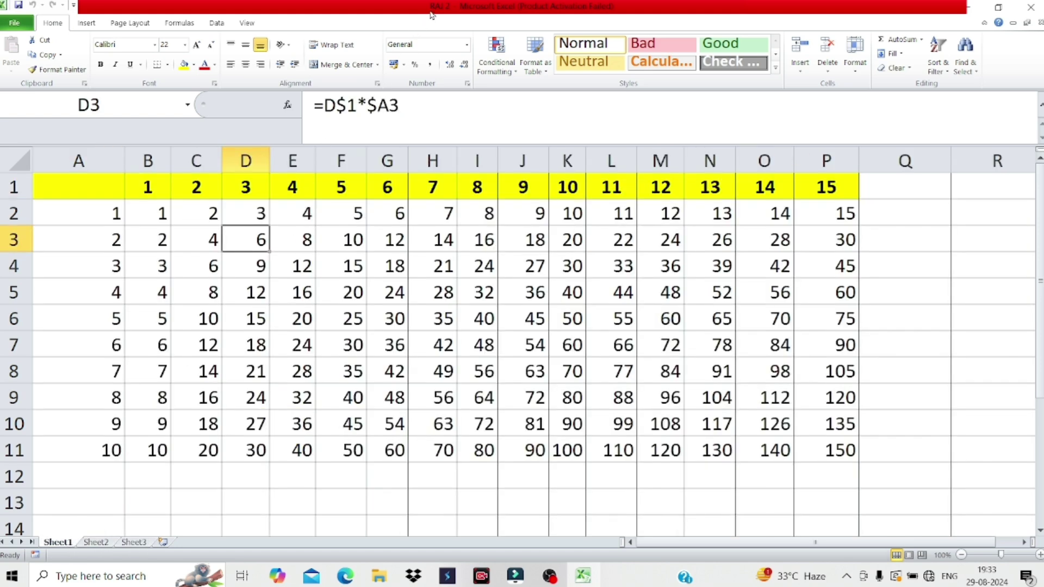
Bring up the New page with Blank workbook and the template categories.
{"action": "left_click", "coordinate": [22, 25]}
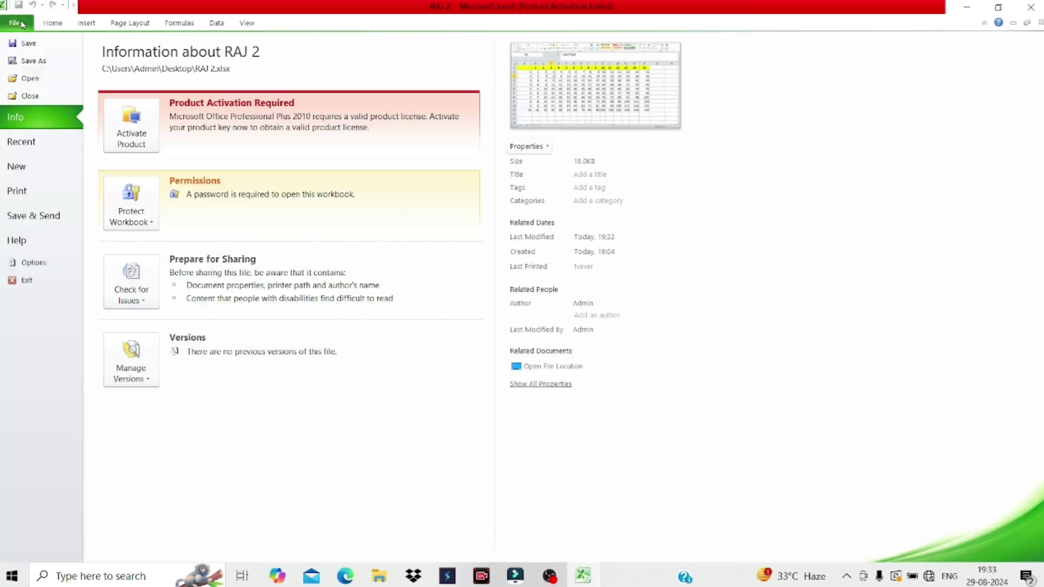
{"action": "left_click", "coordinate": [22, 24]}
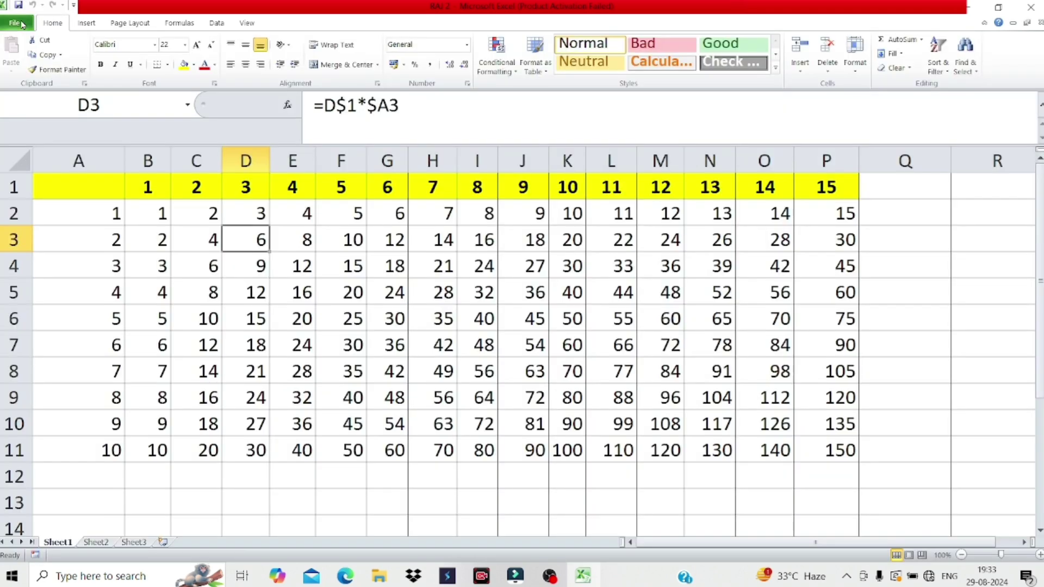
{"action": "left_click", "coordinate": [22, 24]}
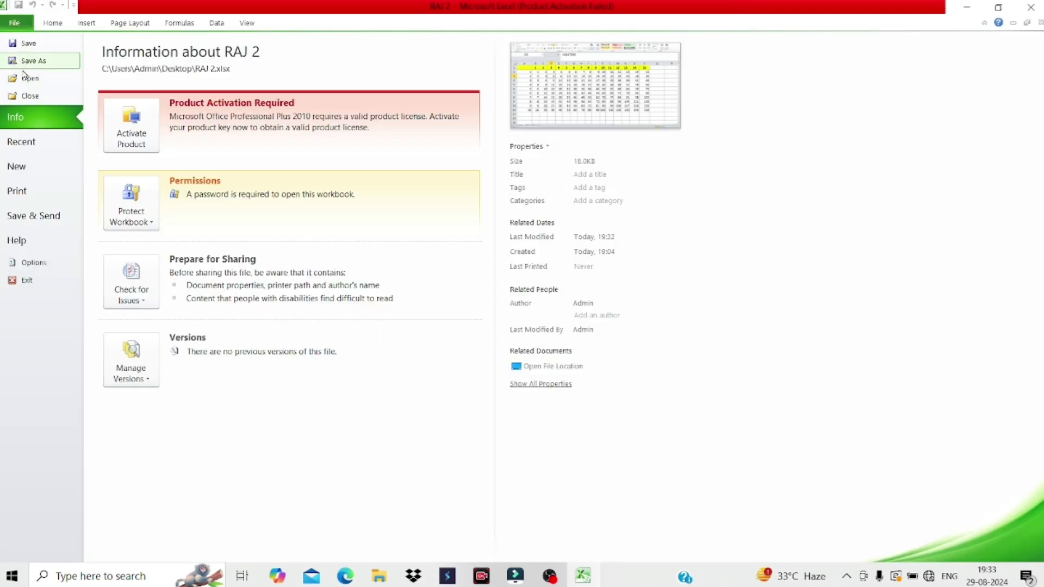
{"action": "left_click", "coordinate": [30, 178]}
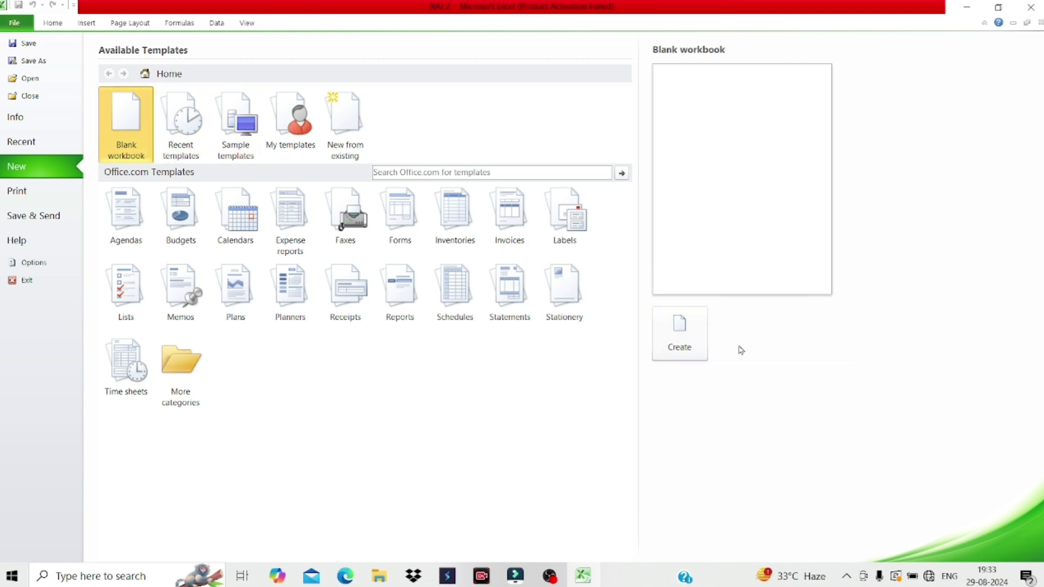
Create a new blank workbook, Book1.
{"action": "left_click", "coordinate": [683, 340]}
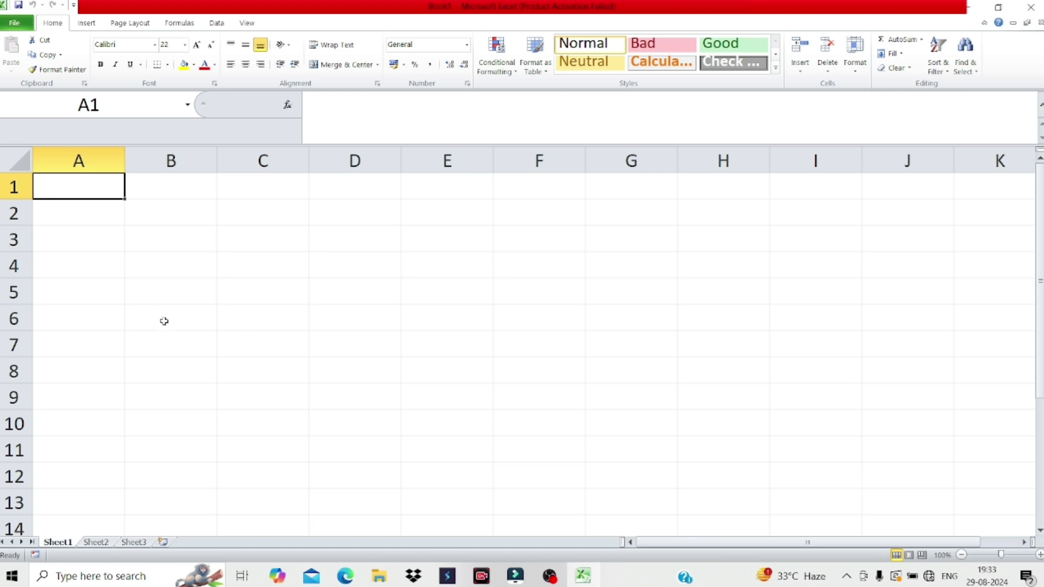
{"action": "left_click", "coordinate": [24, 24]}
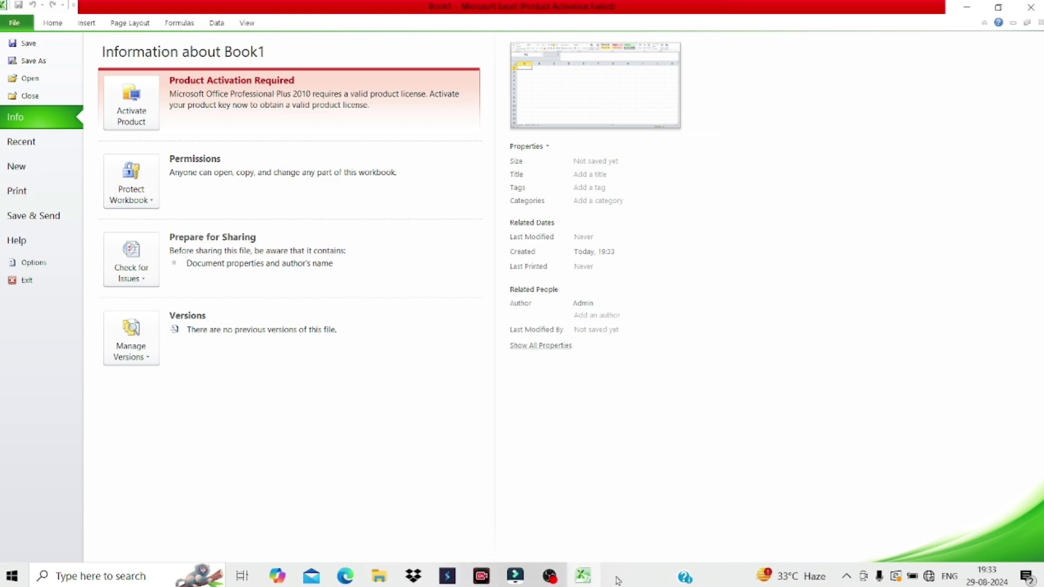
{"action": "left_click", "coordinate": [593, 579]}
{"action": "left_click", "coordinate": [592, 579]}
Open RAJ 2 from the Desktop folder, enter its password, and view its Info page.
{"action": "left_click", "coordinate": [31, 78]}
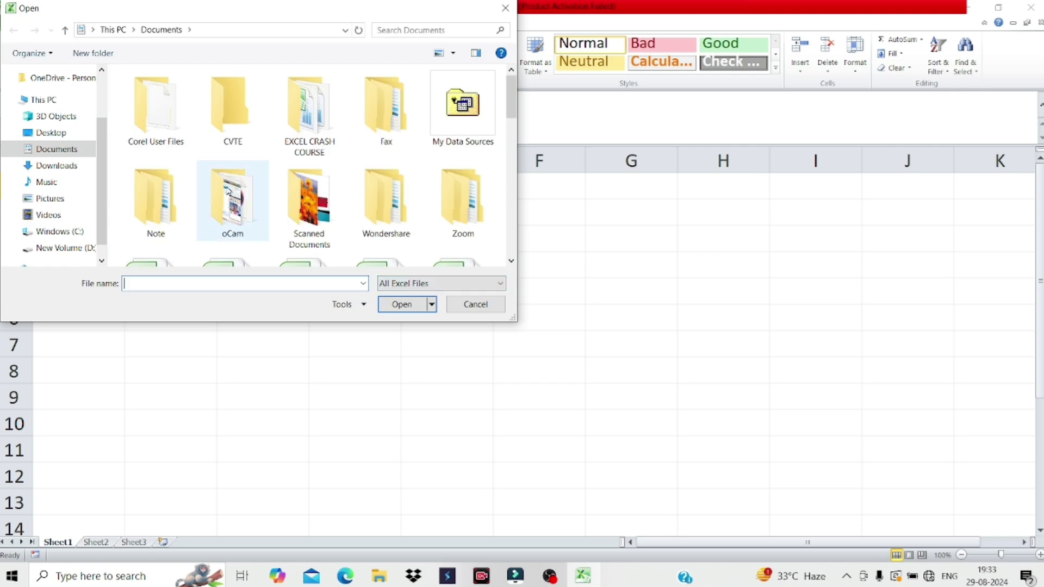
{"action": "scroll", "coordinate": [168, 190], "scroll_direction": "down", "scroll_amount": 5}
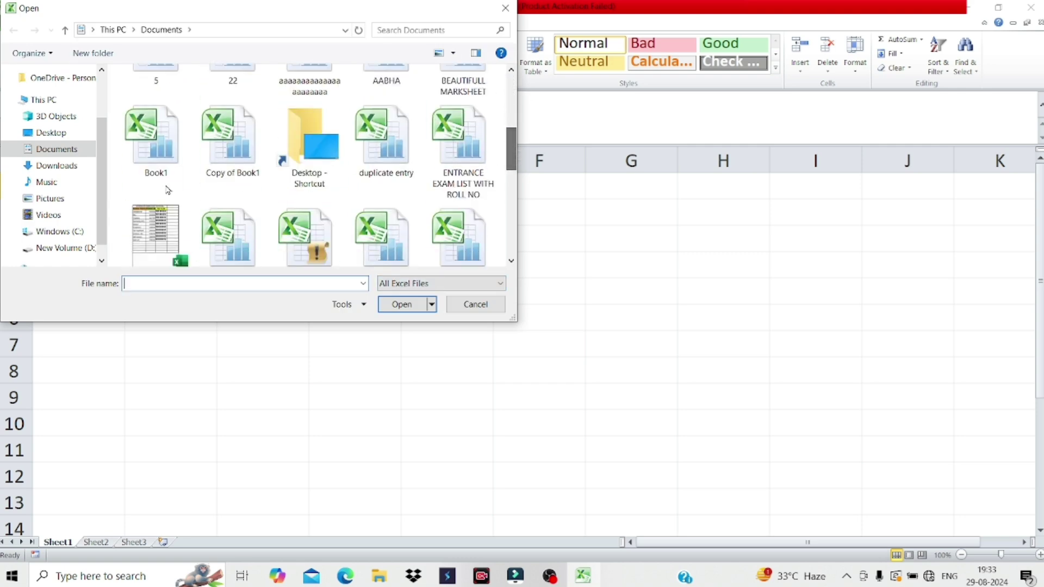
{"action": "left_click", "coordinate": [51, 133]}
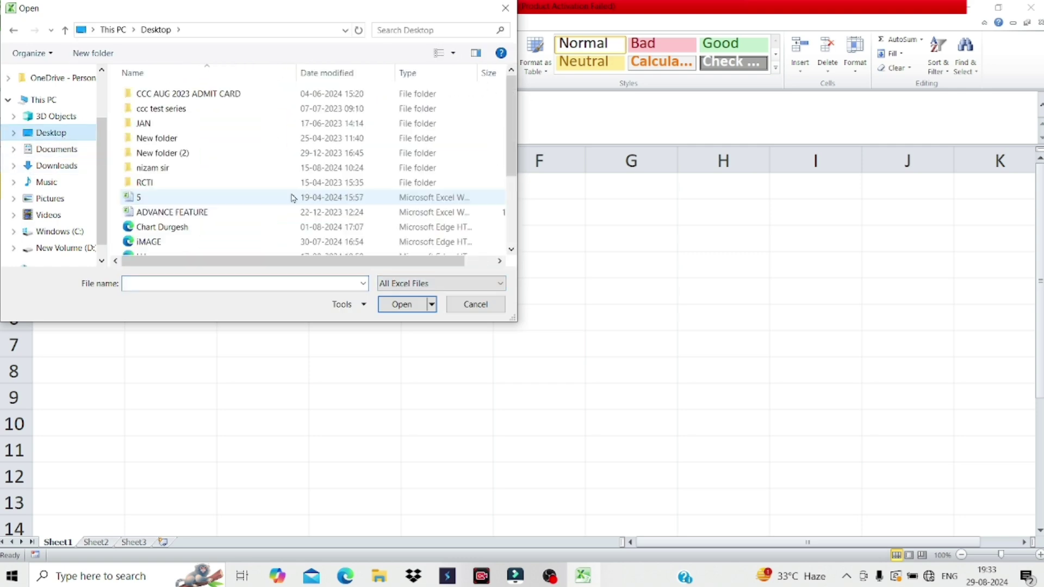
{"action": "left_click", "coordinate": [187, 241]}
{"action": "scroll", "coordinate": [186, 241], "scroll_direction": "down", "scroll_amount": 3}
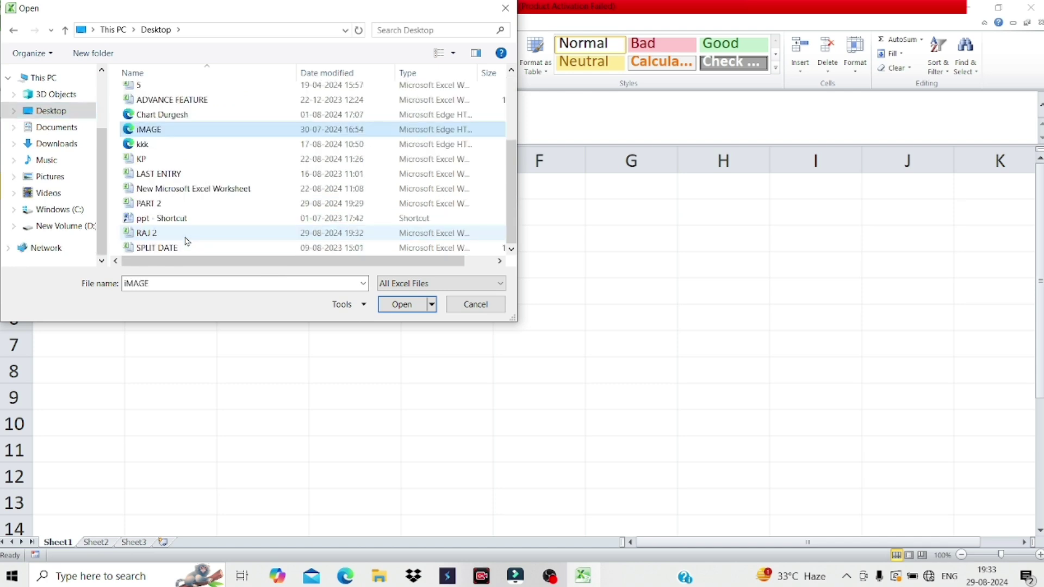
{"action": "left_click", "coordinate": [197, 237]}
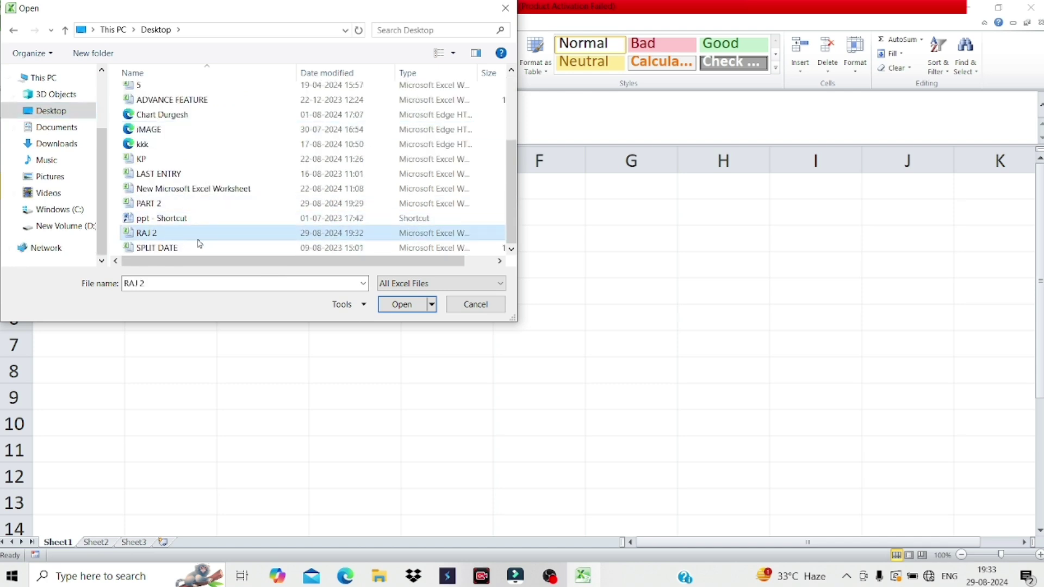
{"action": "left_click", "coordinate": [402, 302]}
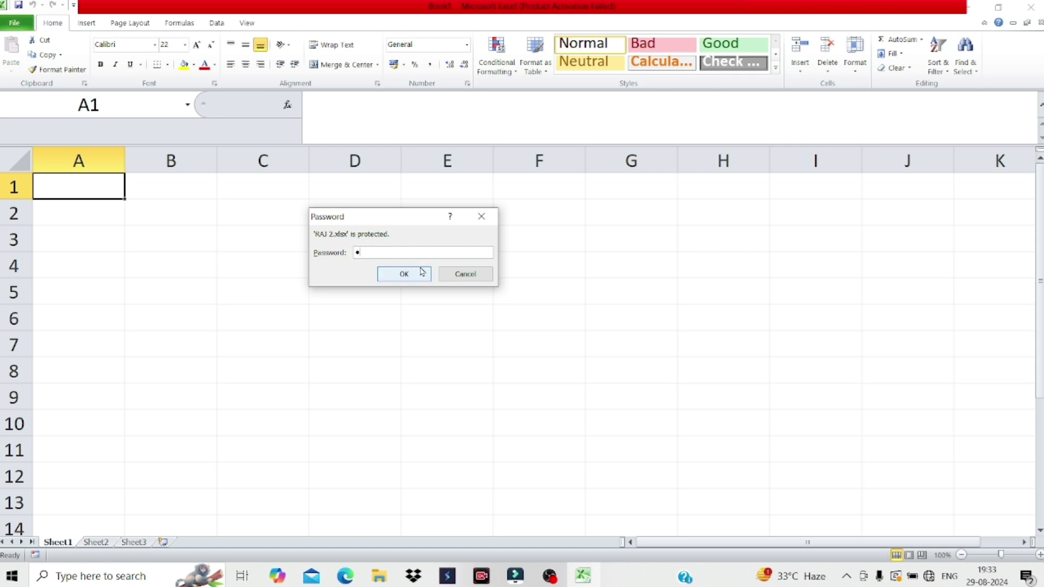
{"action": "left_click", "coordinate": [421, 271]}
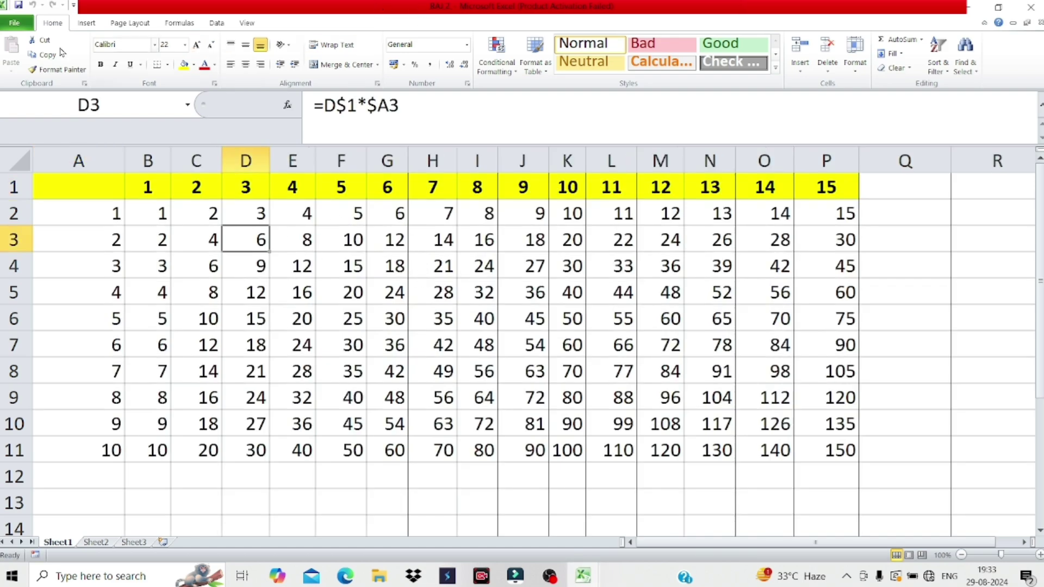
{"action": "left_click", "coordinate": [14, 23]}
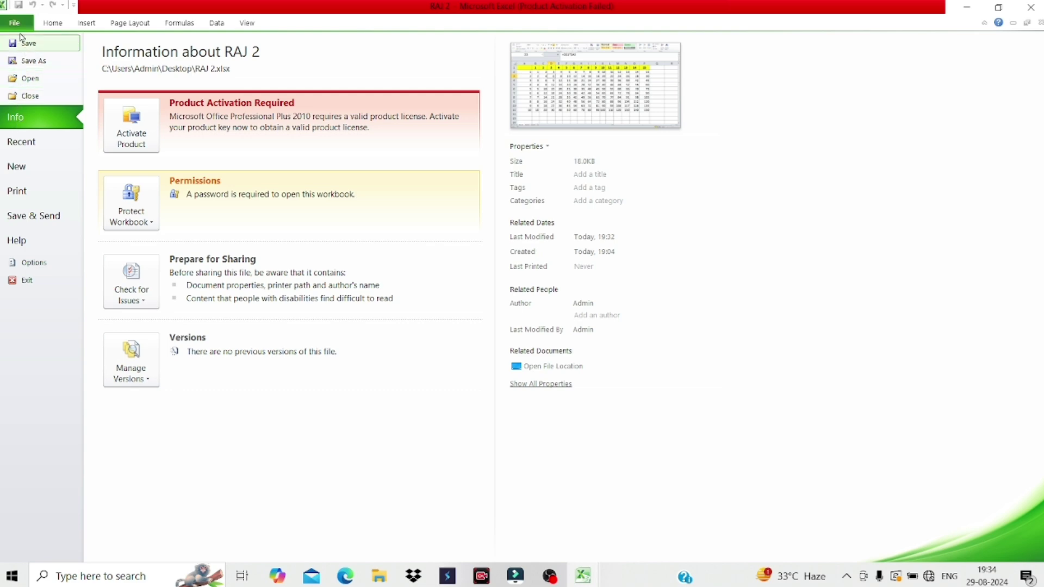
Clear RAJ 2's encryption password, save the workbook, and close it.
{"action": "left_click", "coordinate": [14, 23]}
{"action": "left_click", "coordinate": [15, 23]}
{"action": "left_click", "coordinate": [154, 222]}
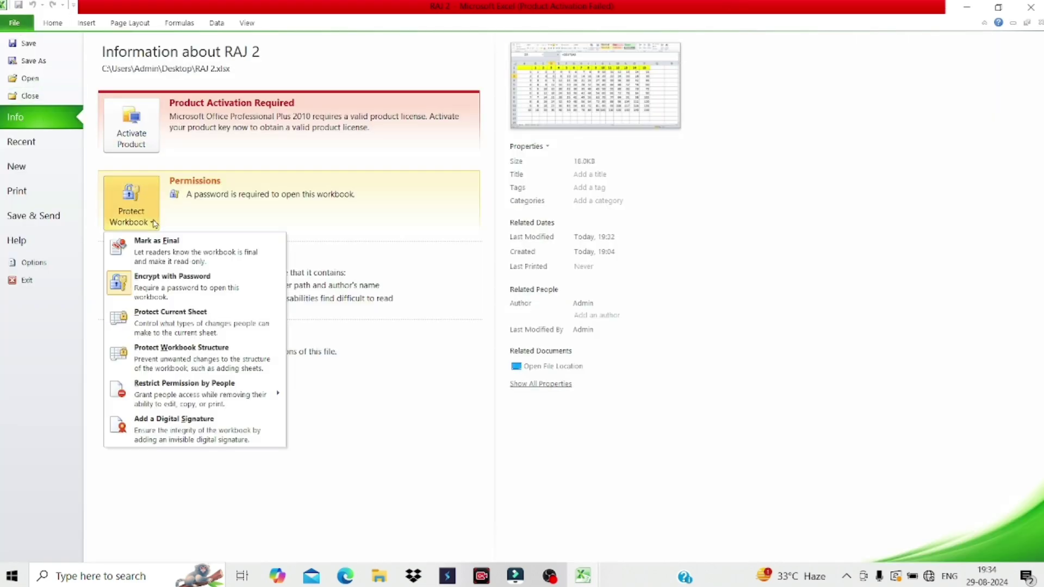
{"action": "left_click", "coordinate": [154, 292]}
{"action": "left_click_drag", "start_coordinate": [444, 267], "coordinate": [427, 268]}
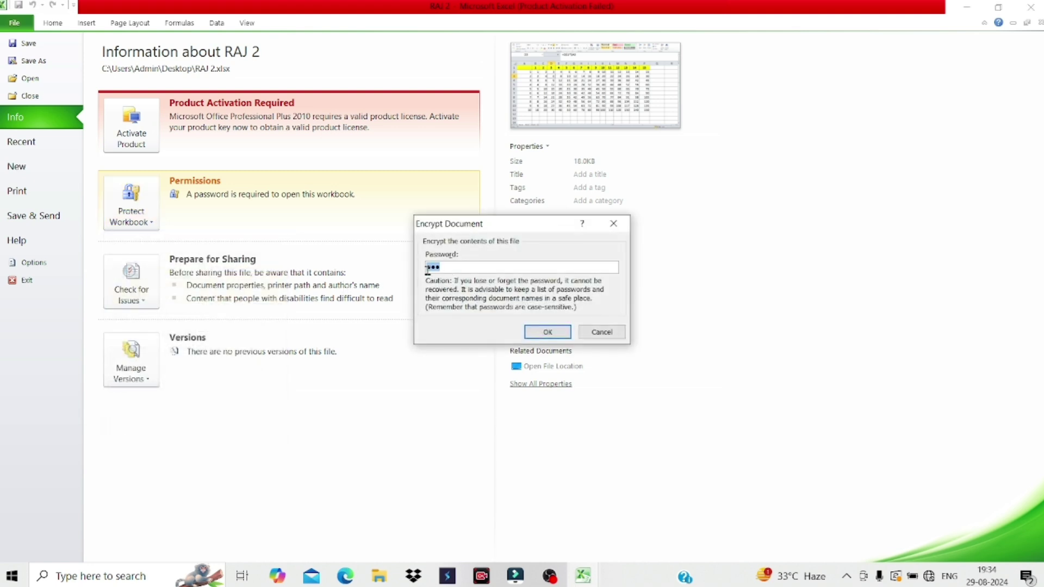
{"action": "key", "text": "BackSpace"}
{"action": "left_click", "coordinate": [546, 333]}
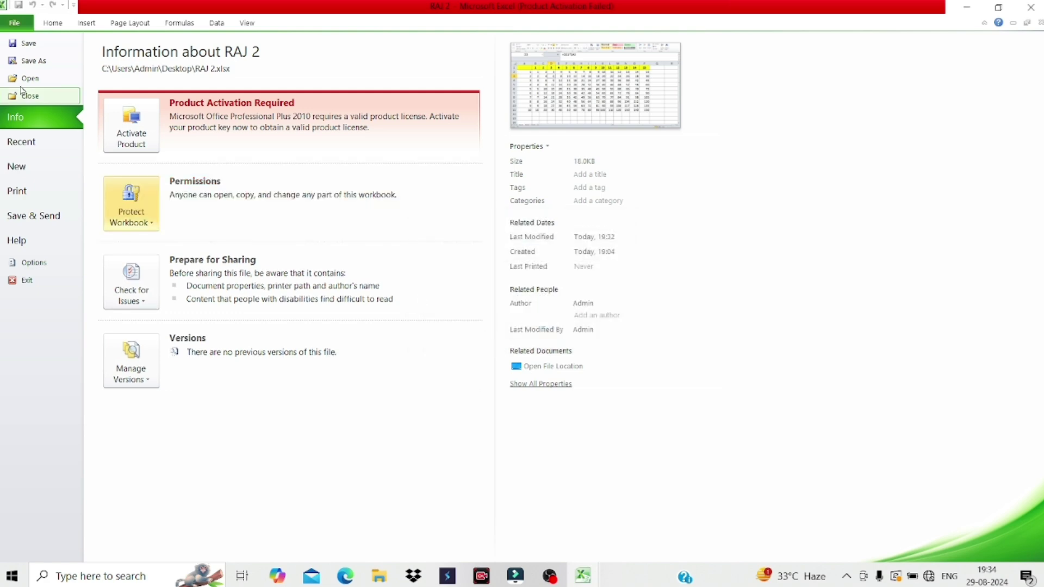
{"action": "left_click", "coordinate": [28, 44]}
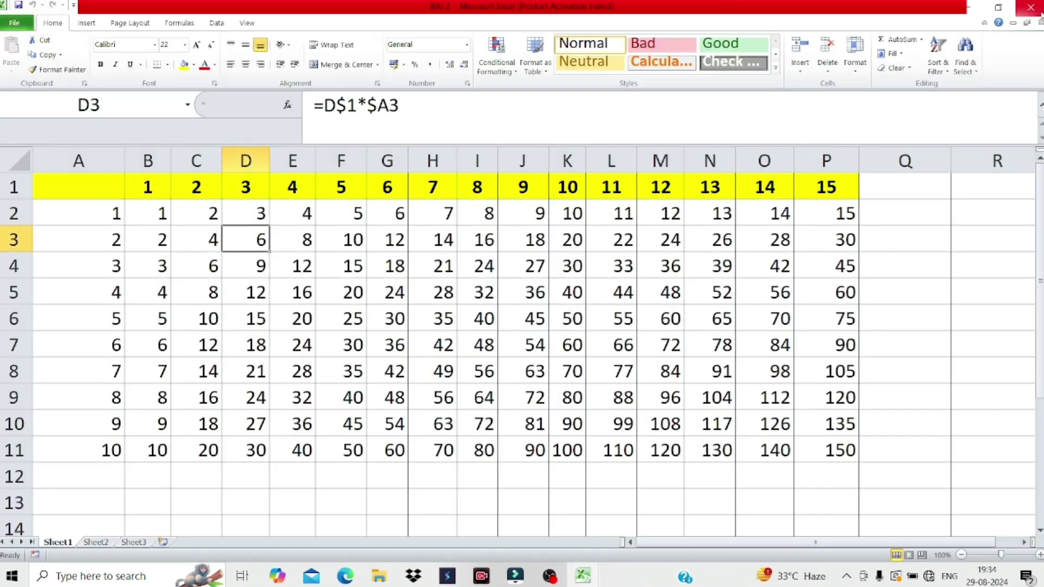
{"action": "left_click", "coordinate": [1030, 7]}
Open RAJ 2 from the Desktop folder, now with no password prompt.
{"action": "left_click", "coordinate": [14, 23]}
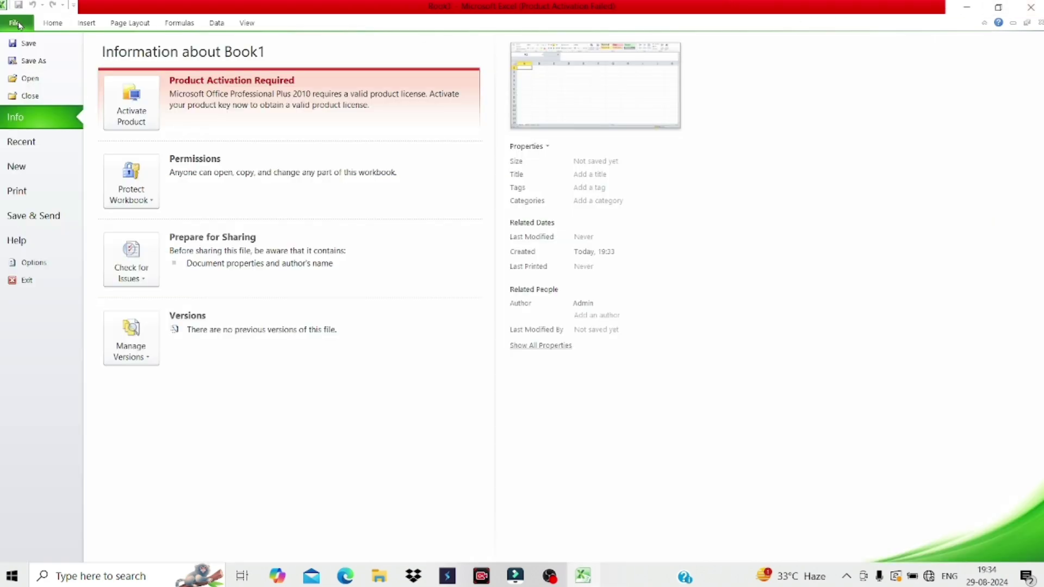
{"action": "left_click", "coordinate": [30, 79]}
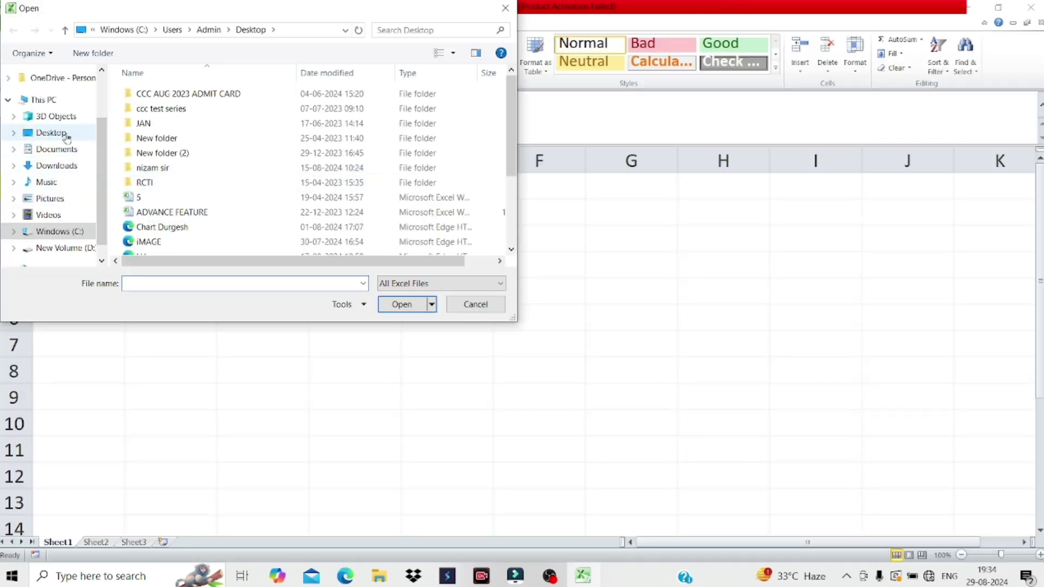
{"action": "left_click", "coordinate": [66, 134]}
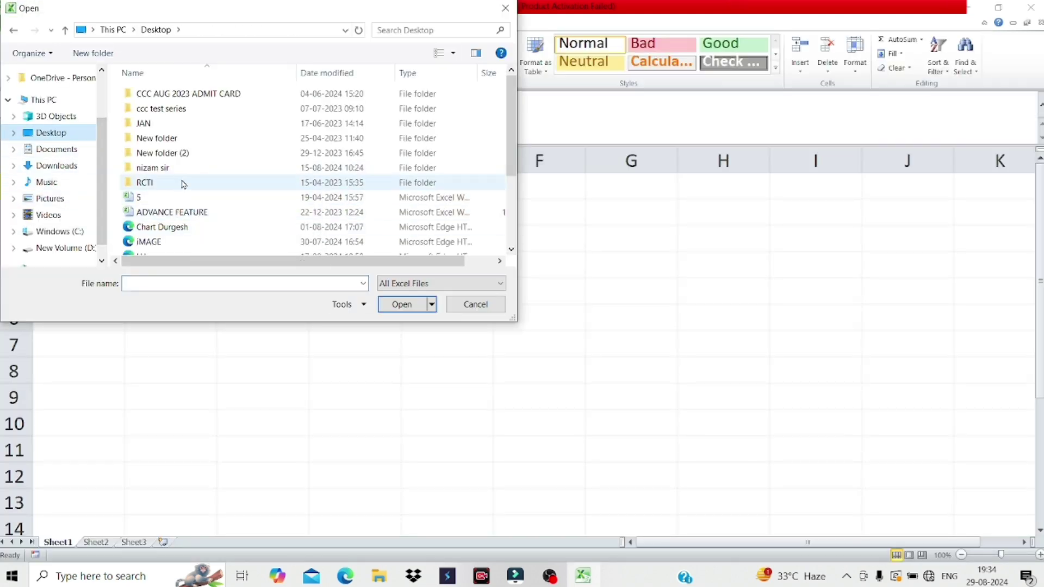
{"action": "left_click", "coordinate": [184, 184]}
{"action": "scroll", "coordinate": [183, 185], "scroll_direction": "down", "scroll_amount": 2}
{"action": "left_click", "coordinate": [168, 218]}
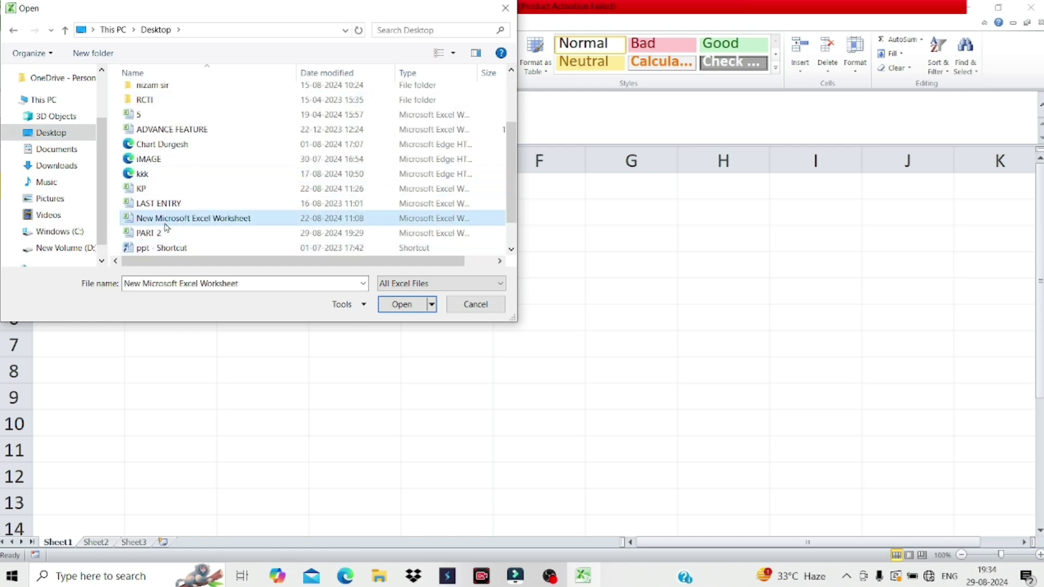
{"action": "scroll", "coordinate": [169, 232], "scroll_direction": "down", "scroll_amount": 1}
{"action": "left_click", "coordinate": [179, 234]}
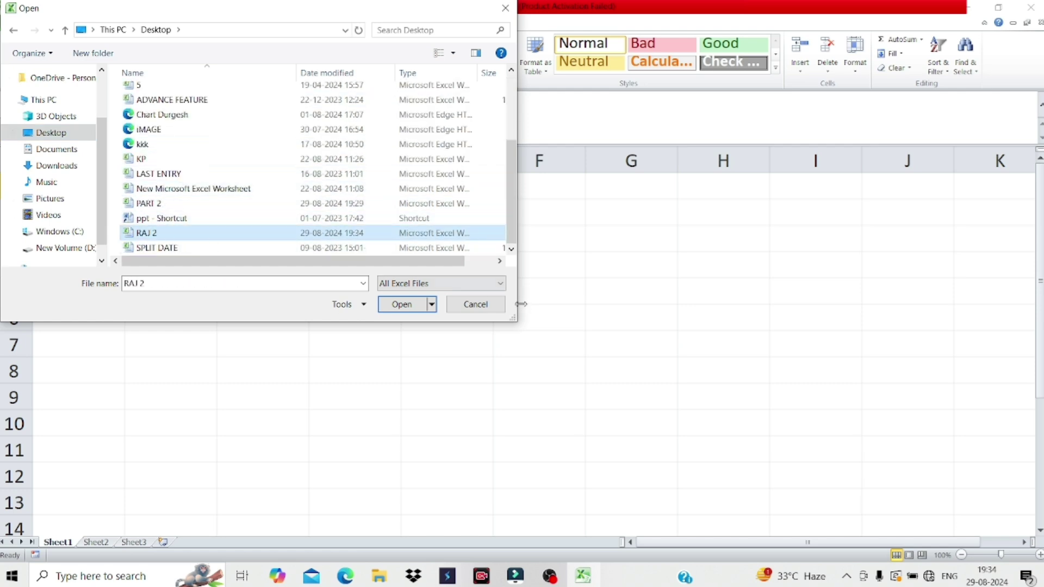
{"action": "left_click", "coordinate": [402, 304]}
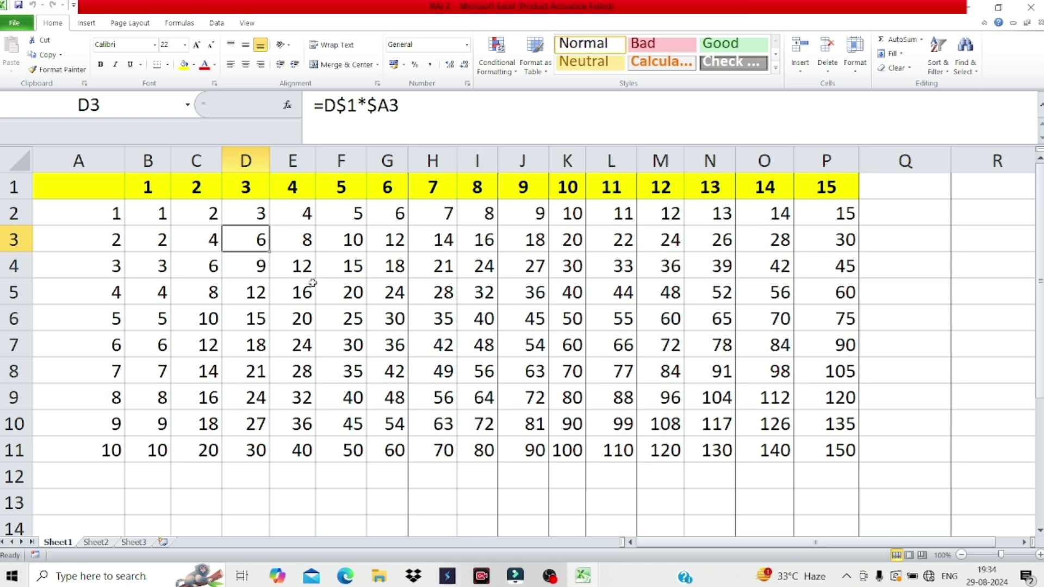
{"action": "left_click", "coordinate": [16, 23]}
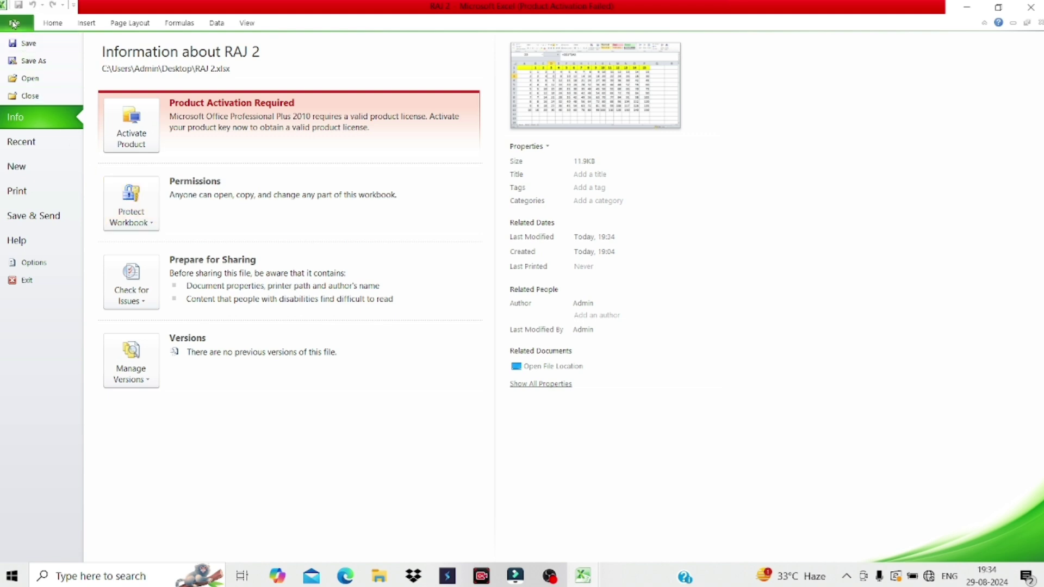
Select the table A1:P11 and set Page Layout's Scale to Fit Width to 1 page.
{"action": "left_click", "coordinate": [16, 191]}
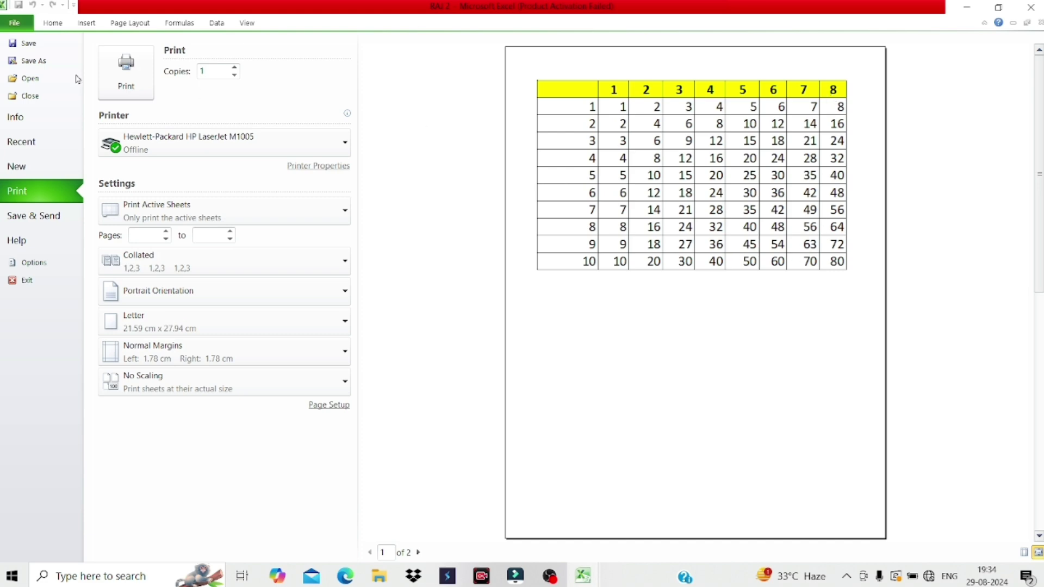
{"action": "left_click", "coordinate": [50, 25]}
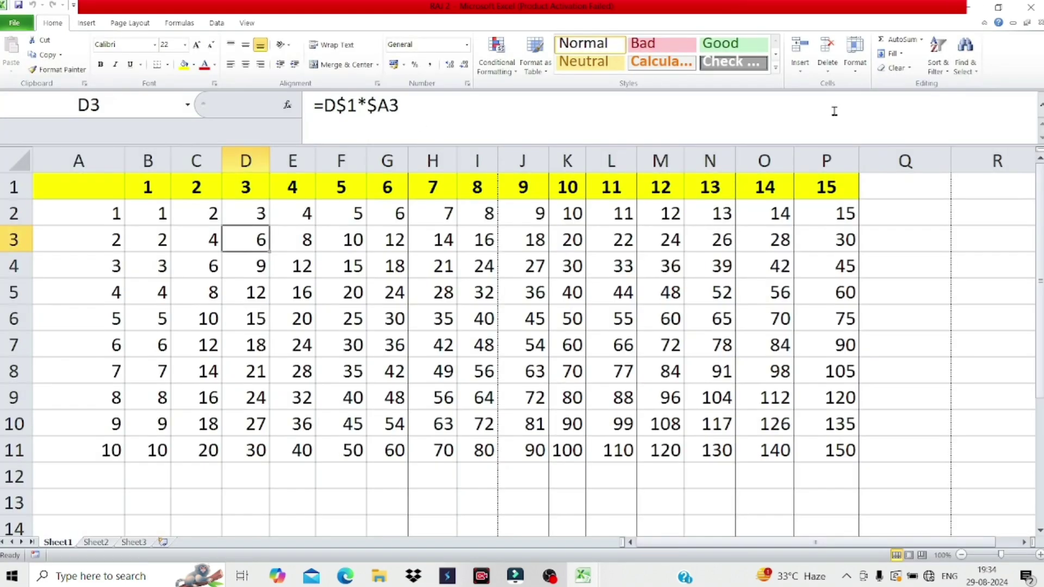
{"action": "left_click", "coordinate": [833, 194]}
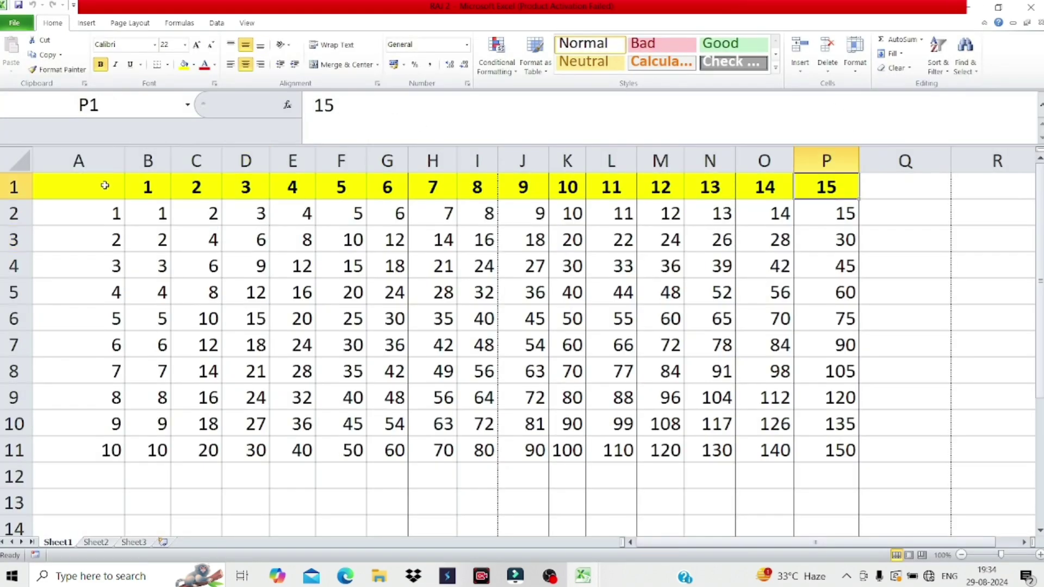
{"action": "mouse_move", "coordinate": [65, 183]}
{"action": "left_mouse_down"}
{"action": "mouse_move", "coordinate": [436, 208]}
{"action": "mouse_move", "coordinate": [830, 444]}
{"action": "left_mouse_up"}
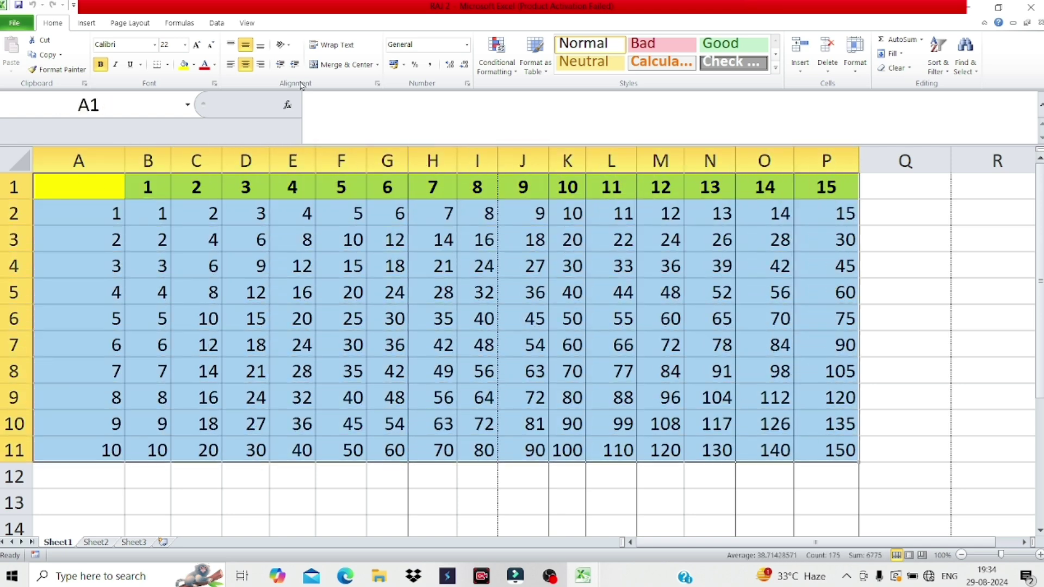
{"action": "left_click", "coordinate": [133, 24]}
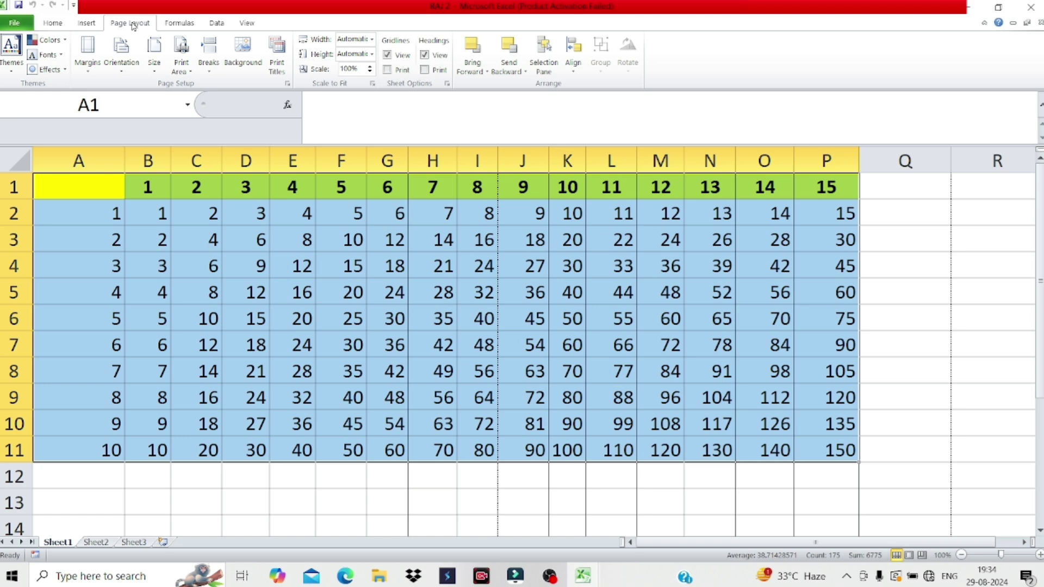
{"action": "left_click", "coordinate": [373, 41]}
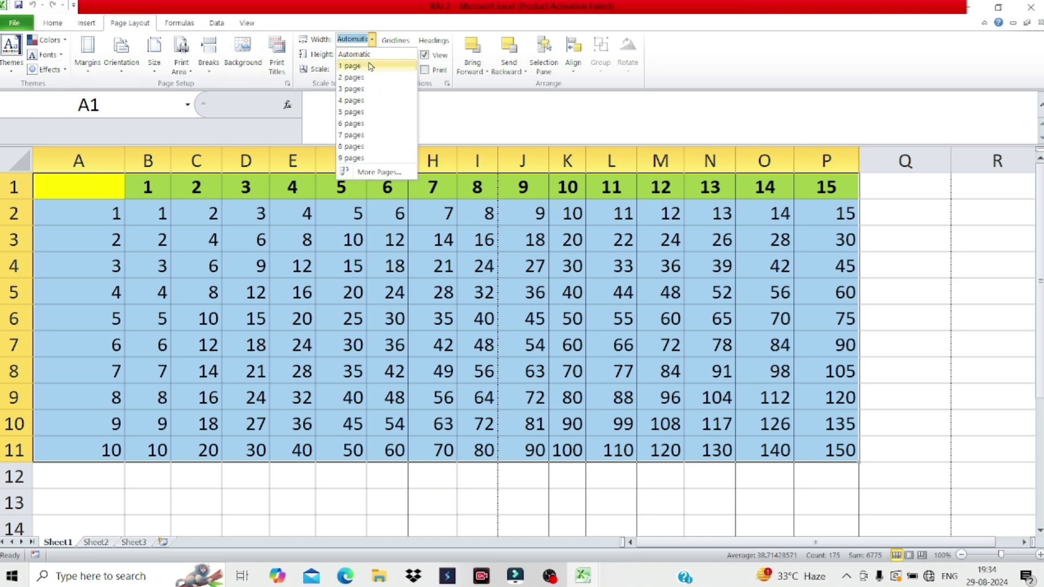
{"action": "left_click", "coordinate": [369, 66]}
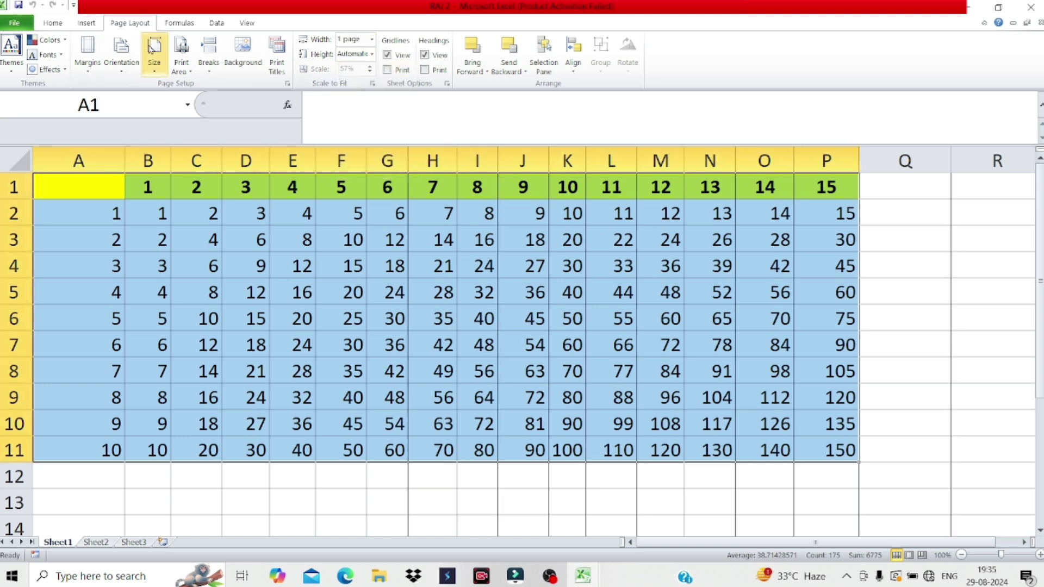
Confirm in print preview that the columns fit one page wide, then reselect A1:P11.
{"action": "left_click", "coordinate": [16, 23]}
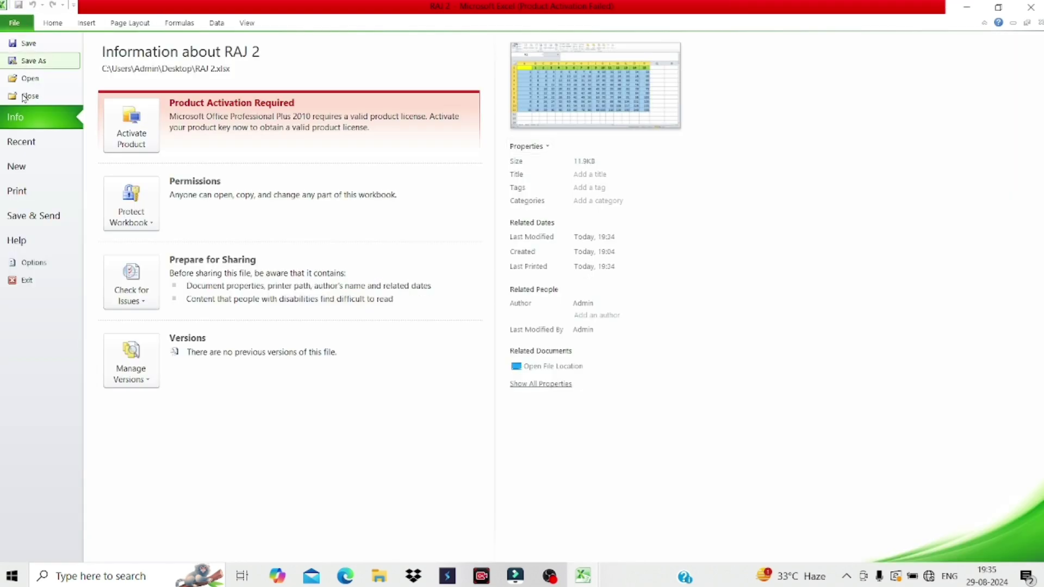
{"action": "left_click", "coordinate": [49, 193]}
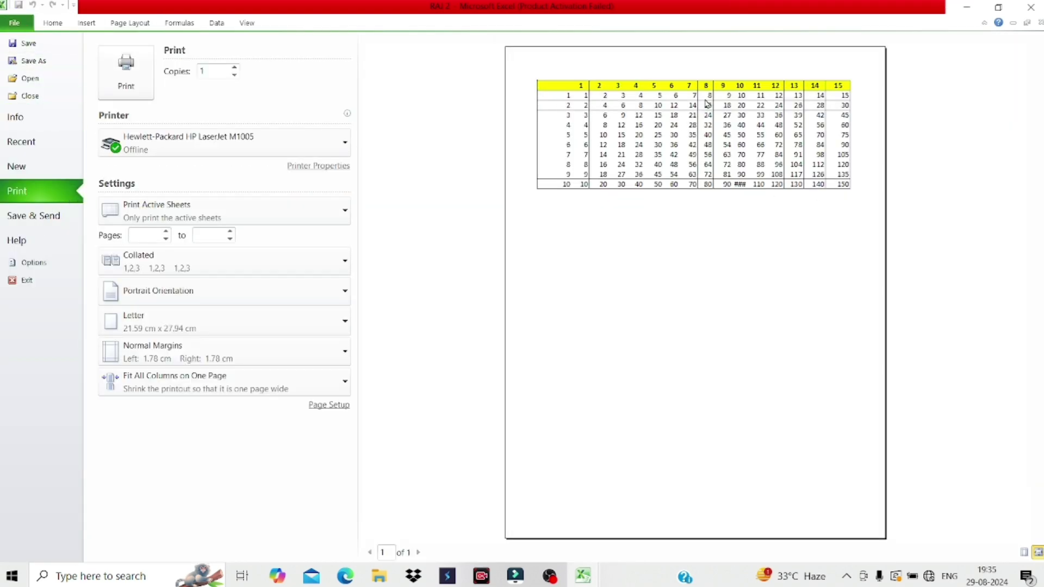
{"action": "left_click", "coordinate": [53, 23]}
{"action": "left_click", "coordinate": [115, 196]}
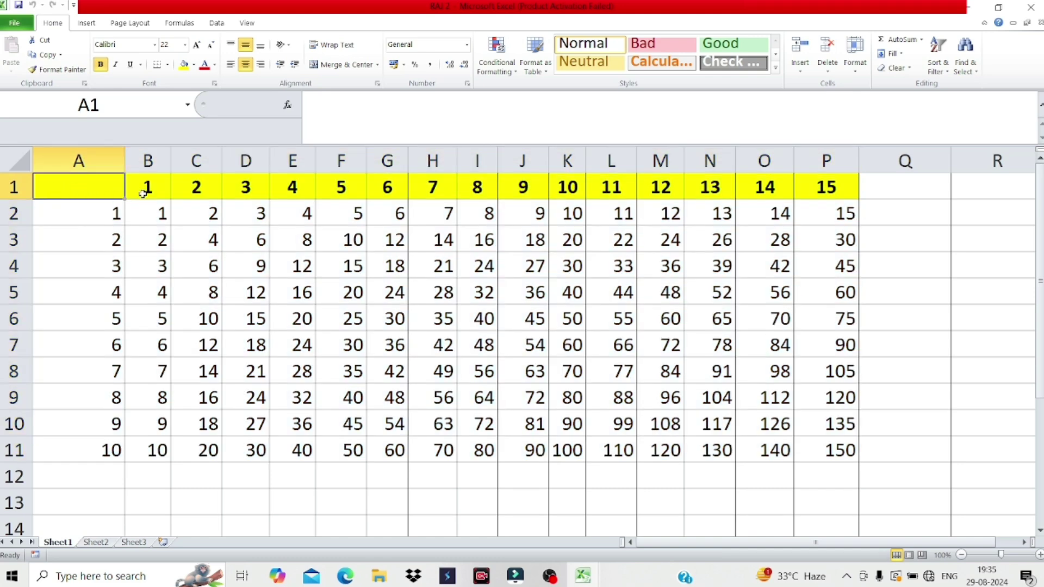
{"action": "mouse_move", "coordinate": [82, 187]}
{"action": "left_mouse_down"}
{"action": "mouse_move", "coordinate": [538, 212]}
{"action": "mouse_move", "coordinate": [785, 239]}
{"action": "mouse_move", "coordinate": [821, 347]}
{"action": "mouse_move", "coordinate": [825, 445]}
{"action": "left_mouse_up"}
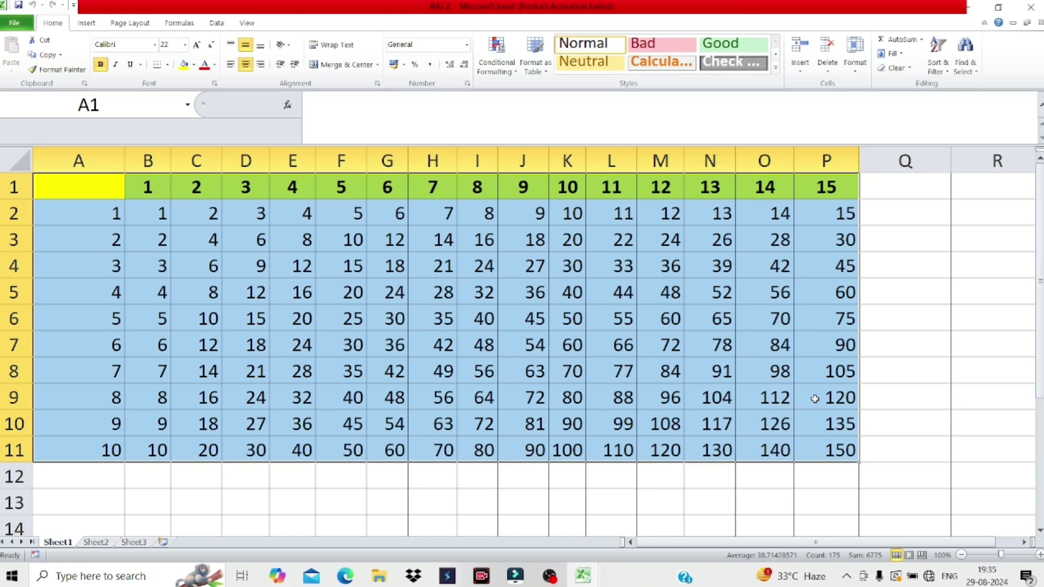
Set the print settings to Print Selection, keeping the HP LaserJet M1005 printer.
{"action": "left_click", "coordinate": [13, 23]}
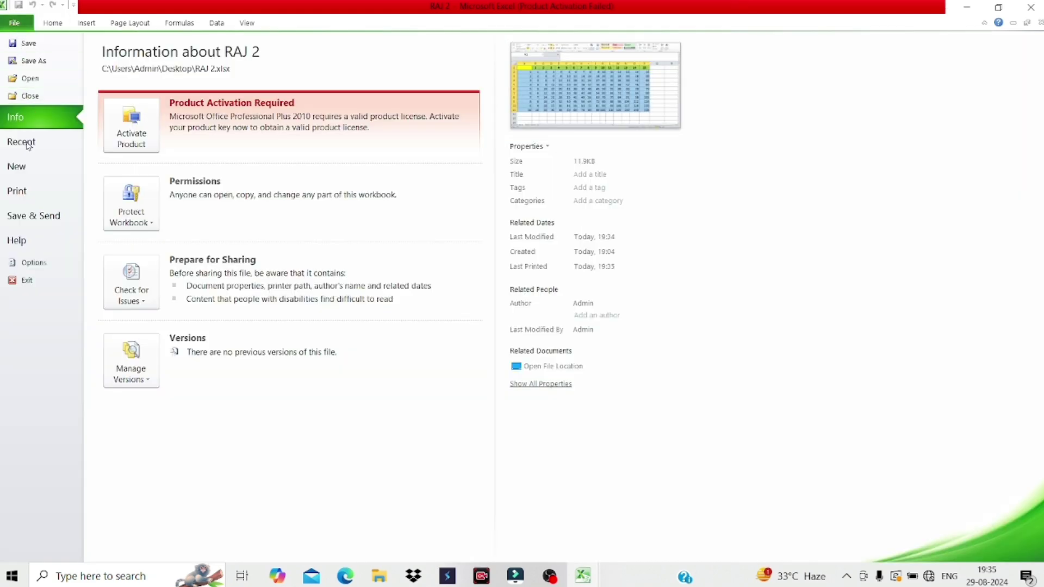
{"action": "left_click", "coordinate": [32, 190]}
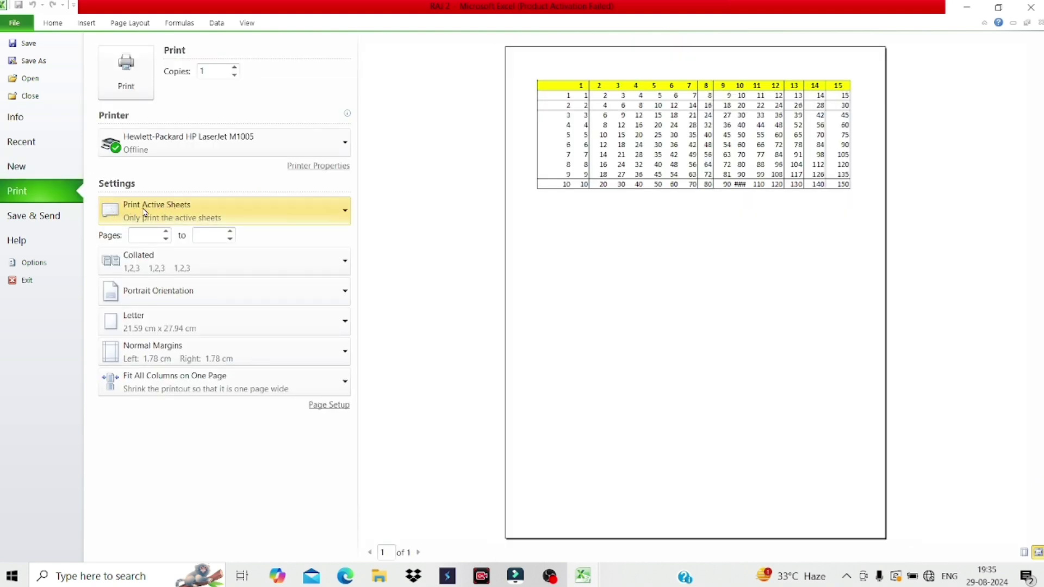
{"action": "left_click", "coordinate": [201, 211]}
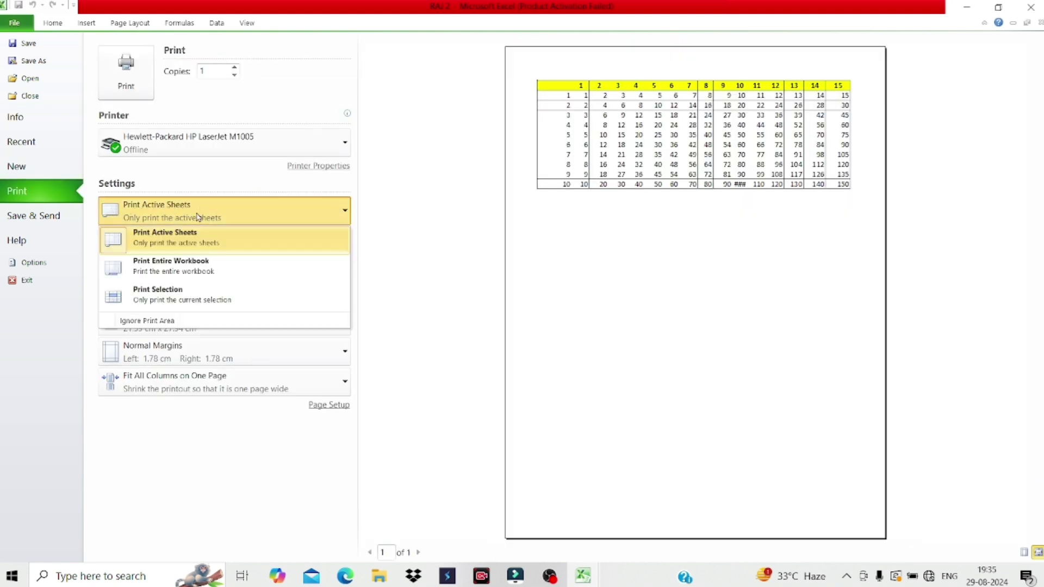
{"action": "left_click", "coordinate": [183, 300]}
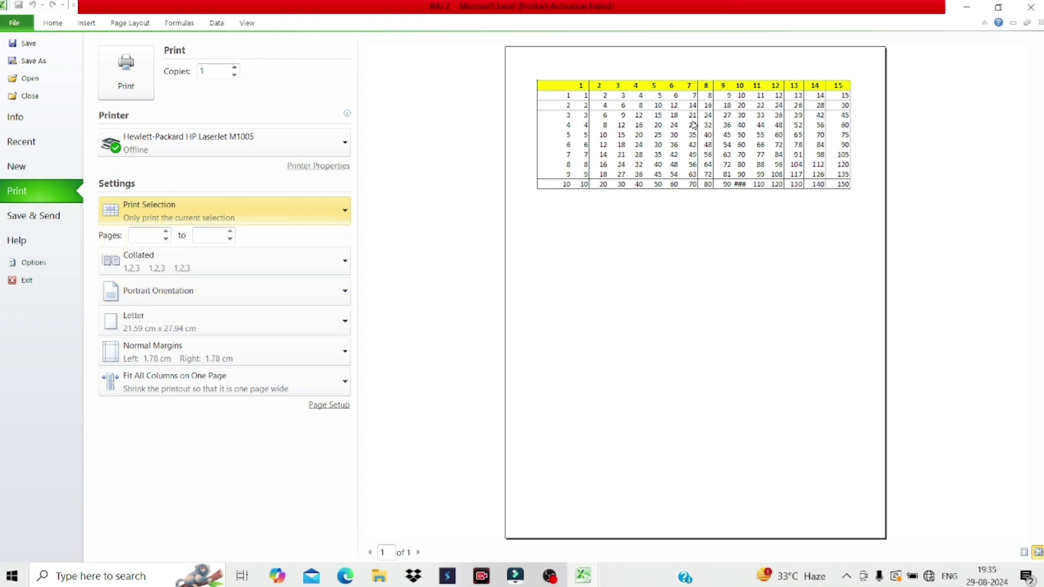
{"action": "left_click", "coordinate": [207, 138]}
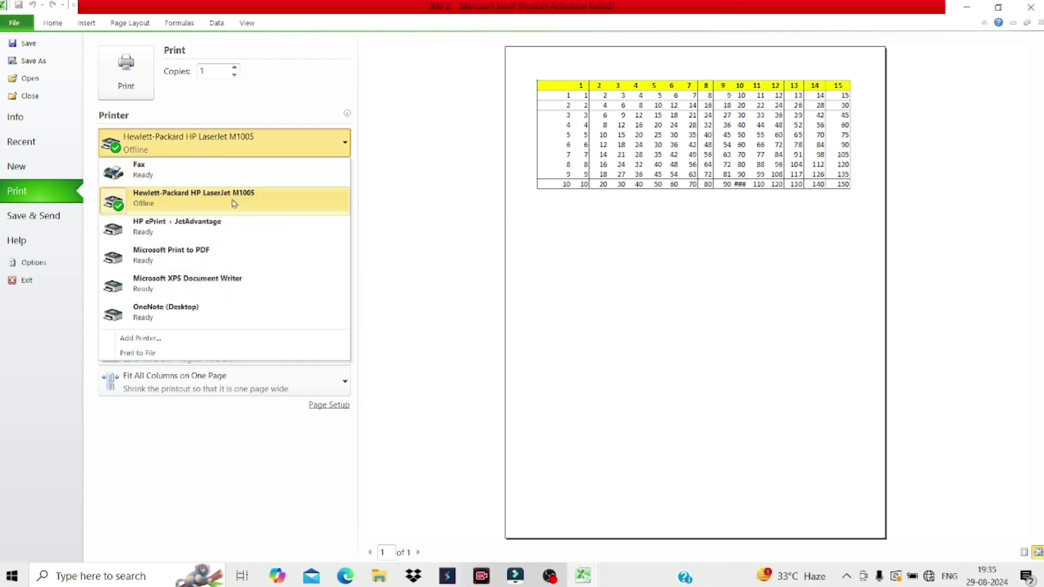
{"action": "left_click", "coordinate": [183, 206]}
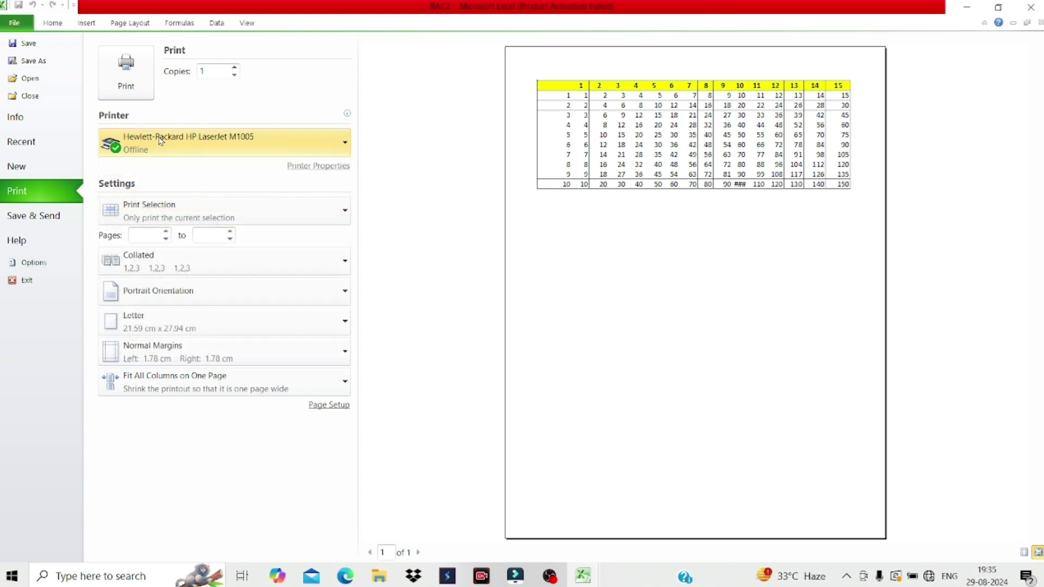
Set the printout to A4 paper in Landscape Orientation so the table fits one page.
{"action": "left_click", "coordinate": [177, 318]}
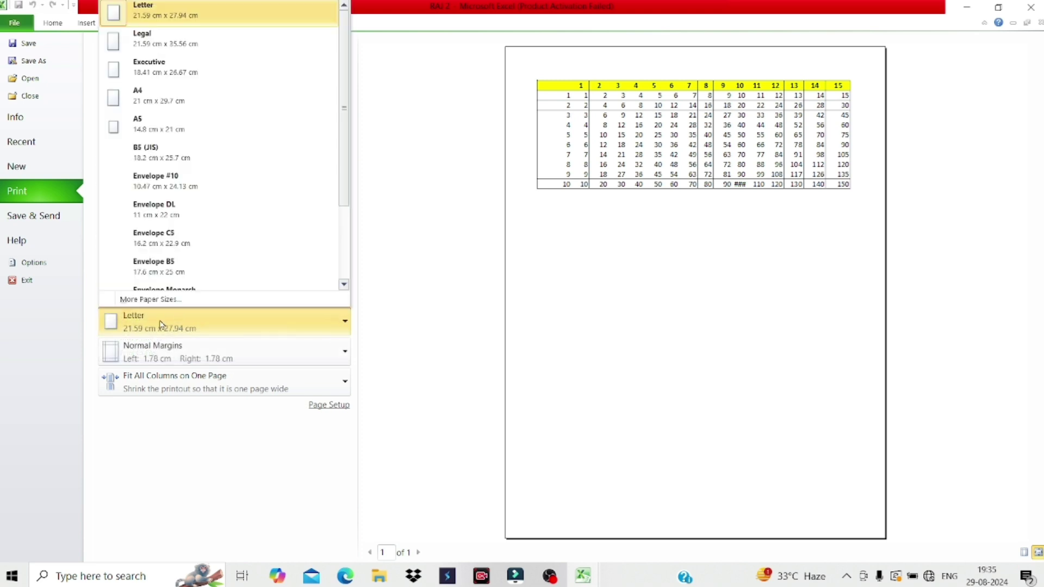
{"action": "left_click", "coordinate": [140, 92]}
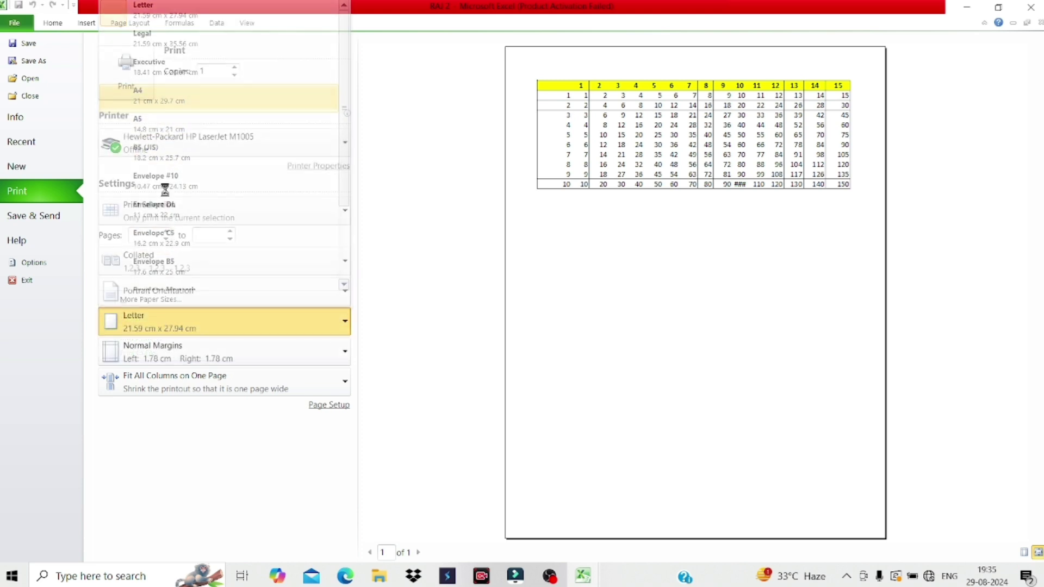
{"action": "left_click", "coordinate": [177, 298]}
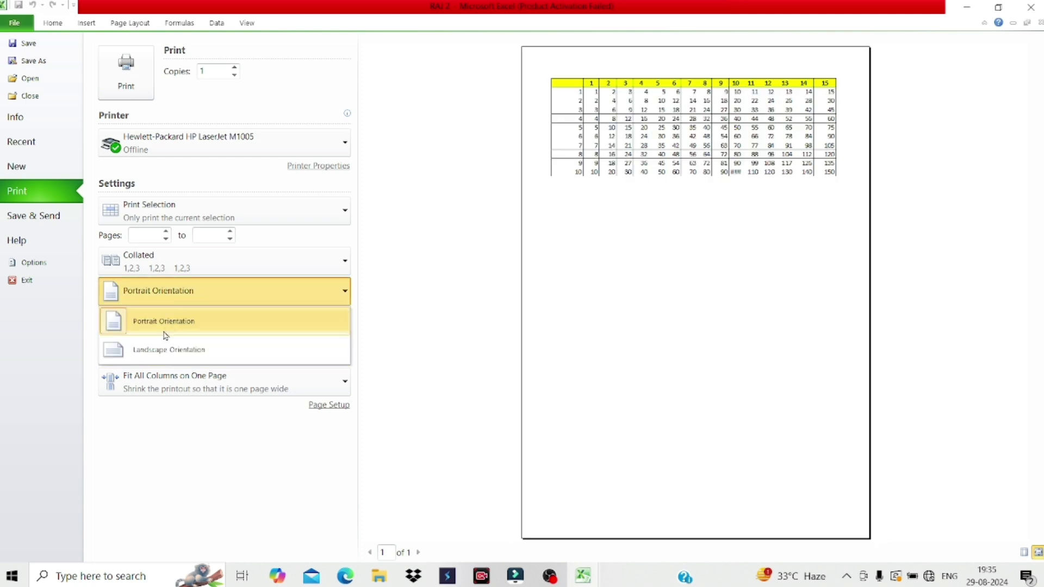
{"action": "left_click", "coordinate": [204, 330]}
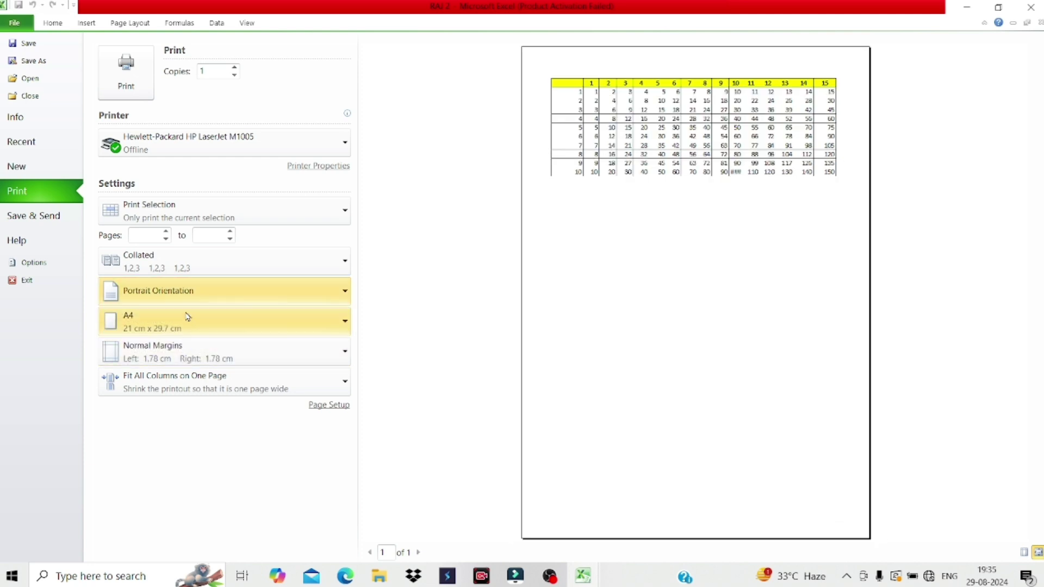
{"action": "left_click", "coordinate": [192, 294]}
{"action": "left_click", "coordinate": [174, 350]}
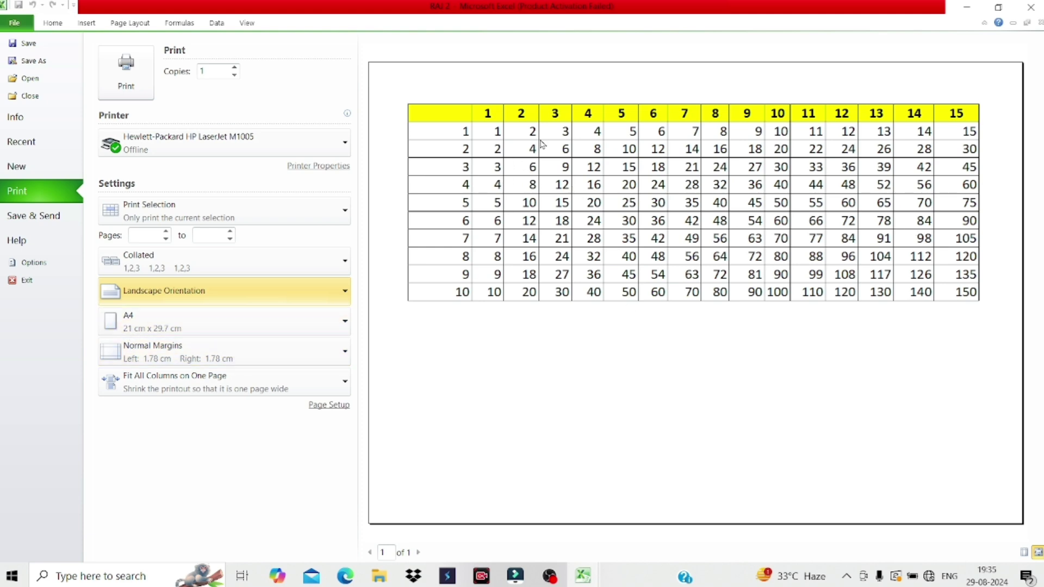
{"action": "left_click", "coordinate": [190, 295]}
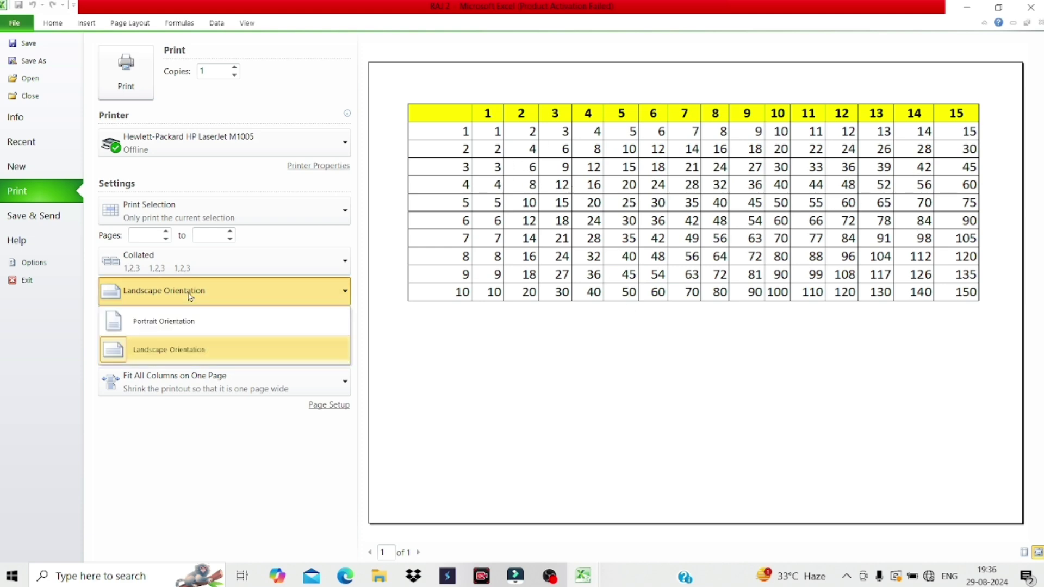
{"action": "left_click", "coordinate": [191, 351]}
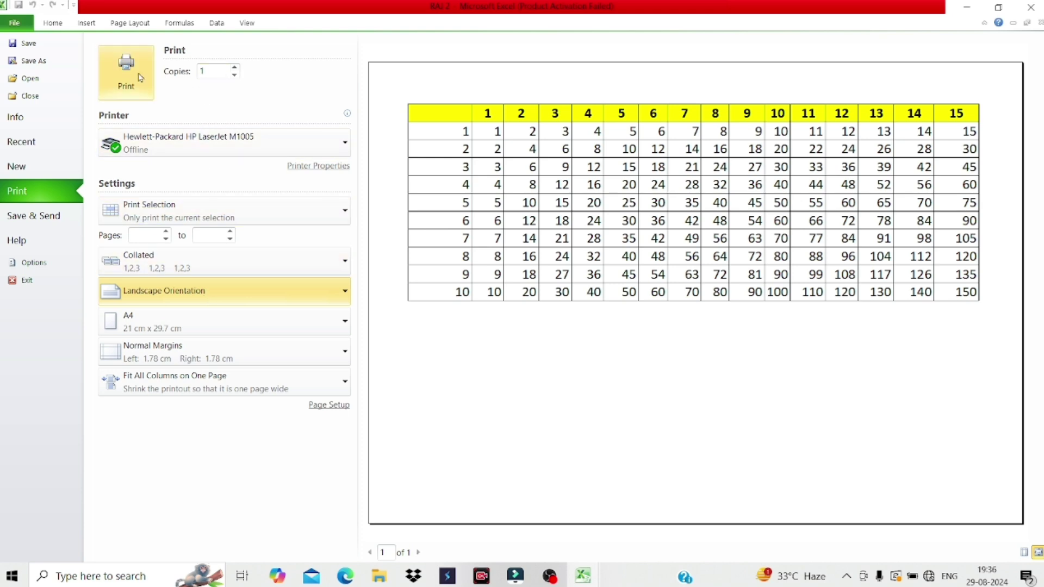
Print 1 copy of the selected table, then go to File > Save & Send.
{"action": "double_click", "coordinate": [211, 74]}
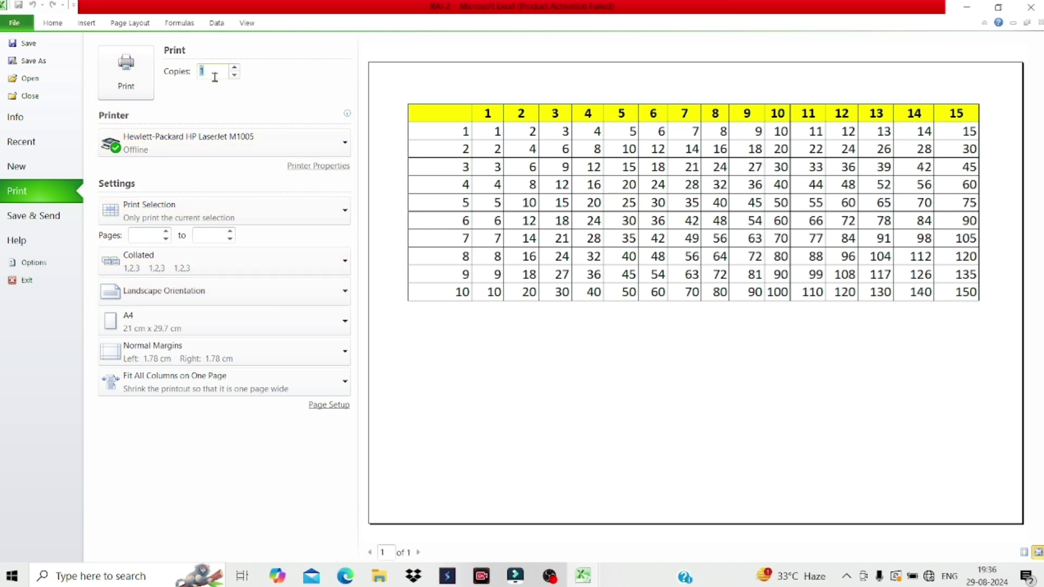
{"action": "left_click", "coordinate": [214, 71]}
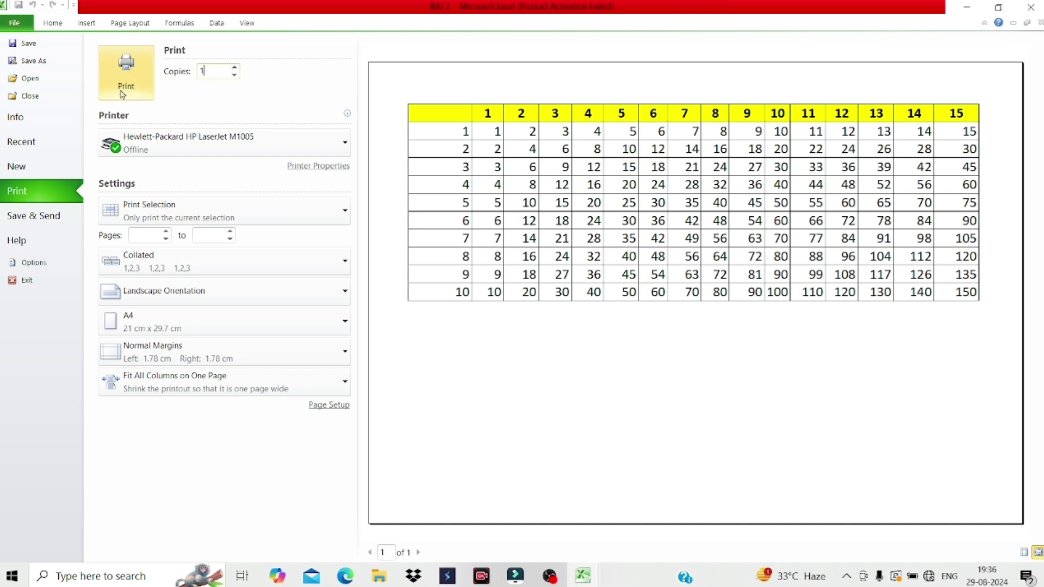
{"action": "left_click", "coordinate": [53, 23]}
{"action": "left_click", "coordinate": [14, 23]}
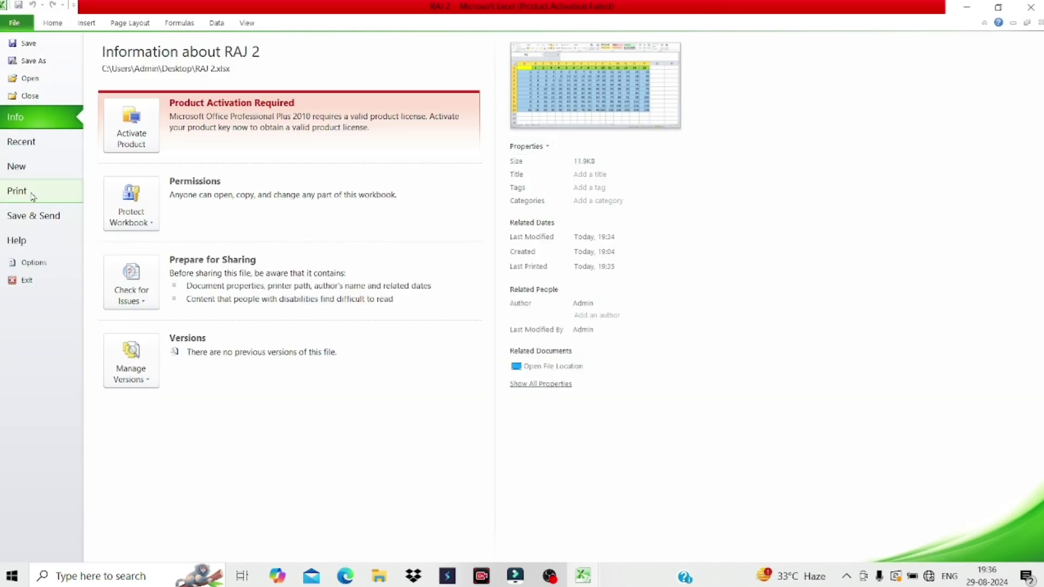
{"action": "left_click", "coordinate": [28, 222]}
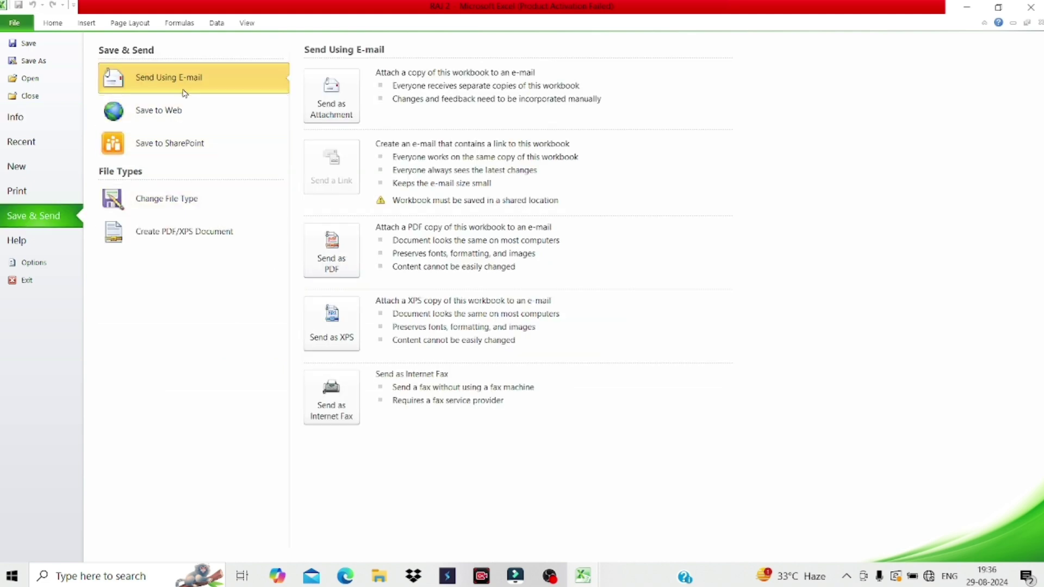
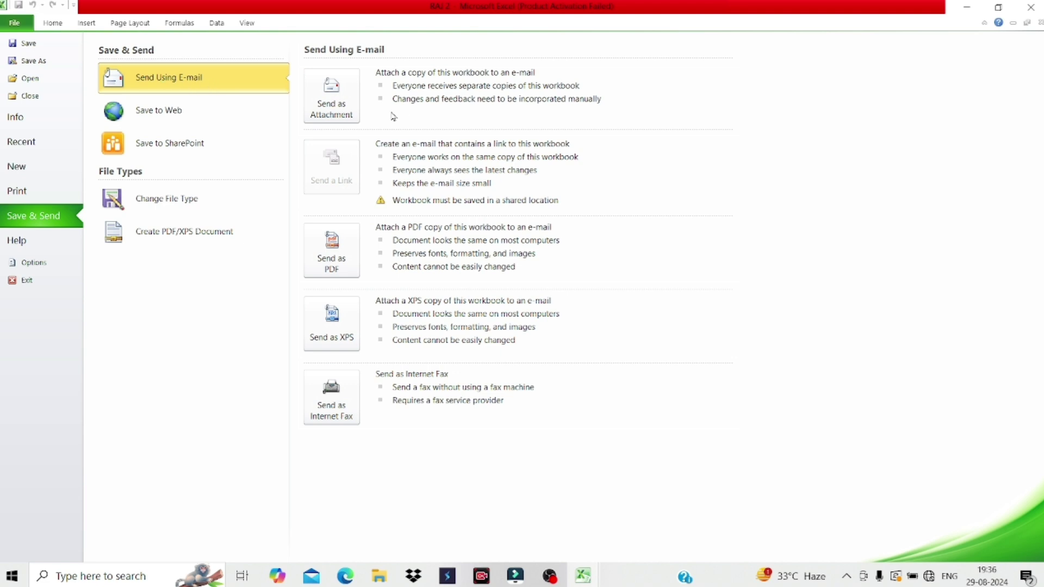
Leave Backstage view and relaunch the RAJ 2 workbook from its desktop icon.
{"action": "left_click", "coordinate": [349, 115]}
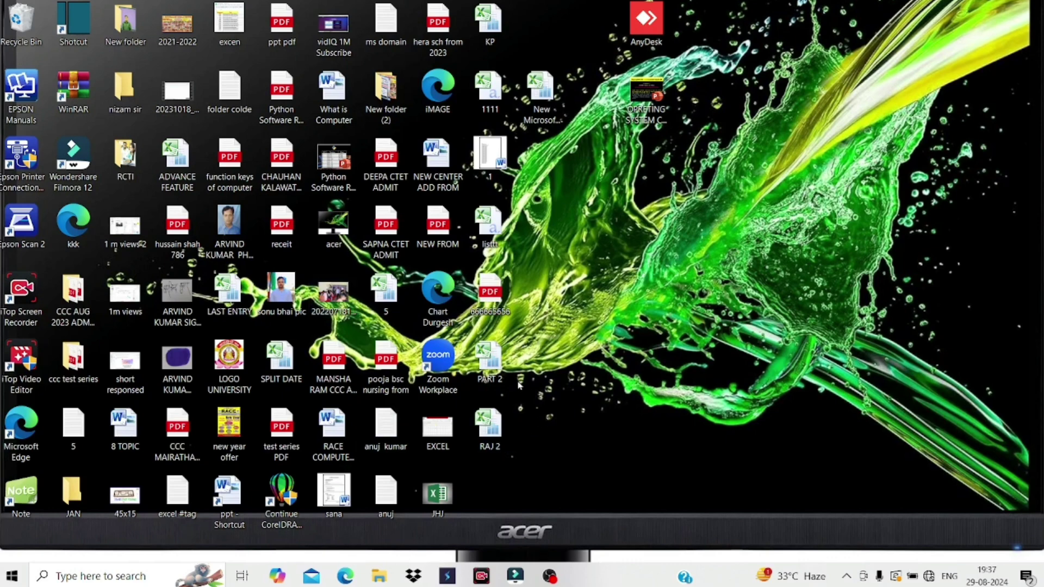
{"action": "double_click", "coordinate": [492, 432]}
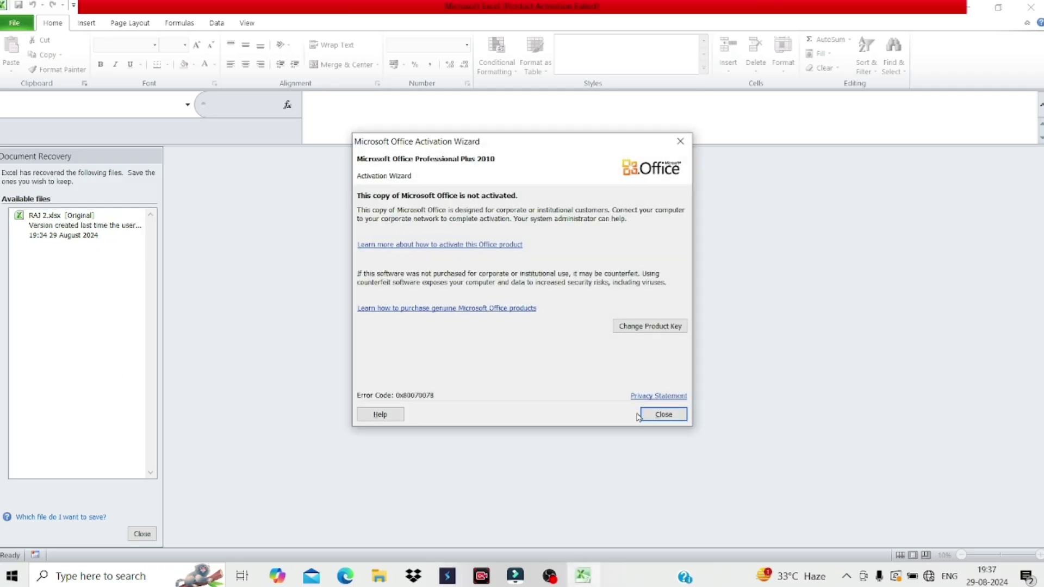
Close the Activation Wizard and Document Recovery pane, then show RAJ 2's Info page.
{"action": "left_click", "coordinate": [641, 415]}
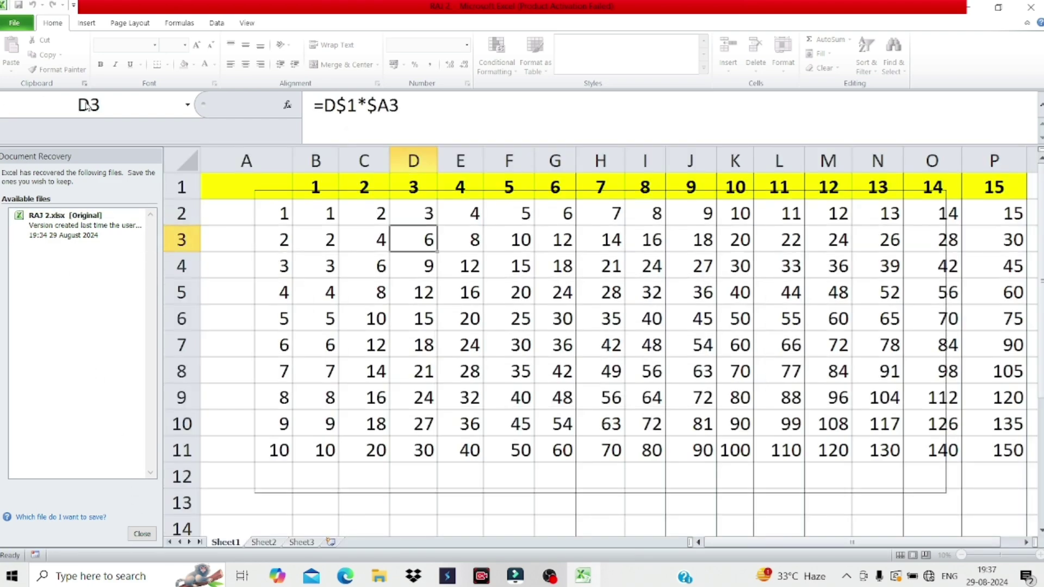
{"action": "left_click", "coordinate": [141, 534]}
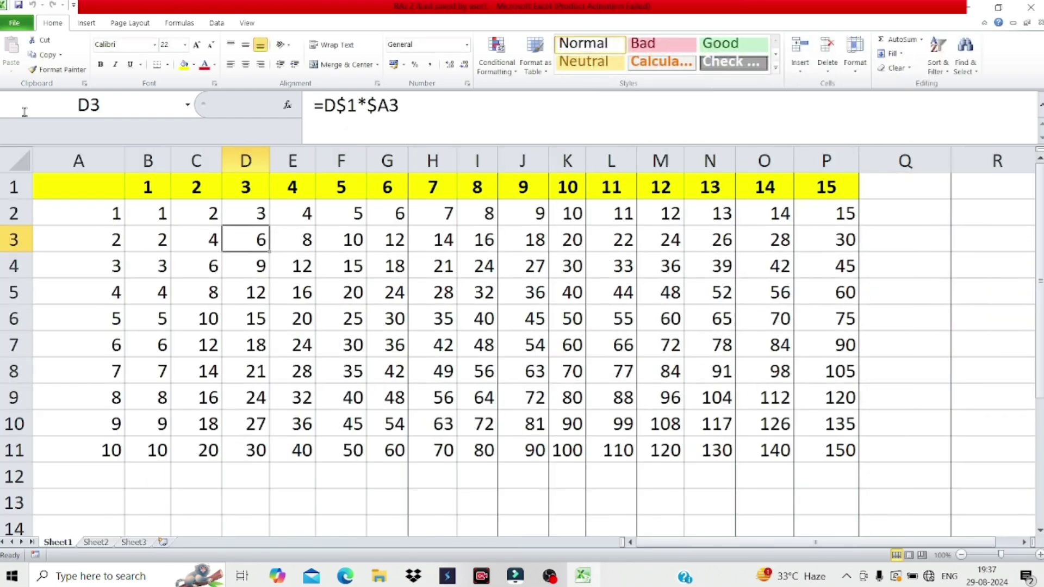
{"action": "left_click", "coordinate": [17, 23]}
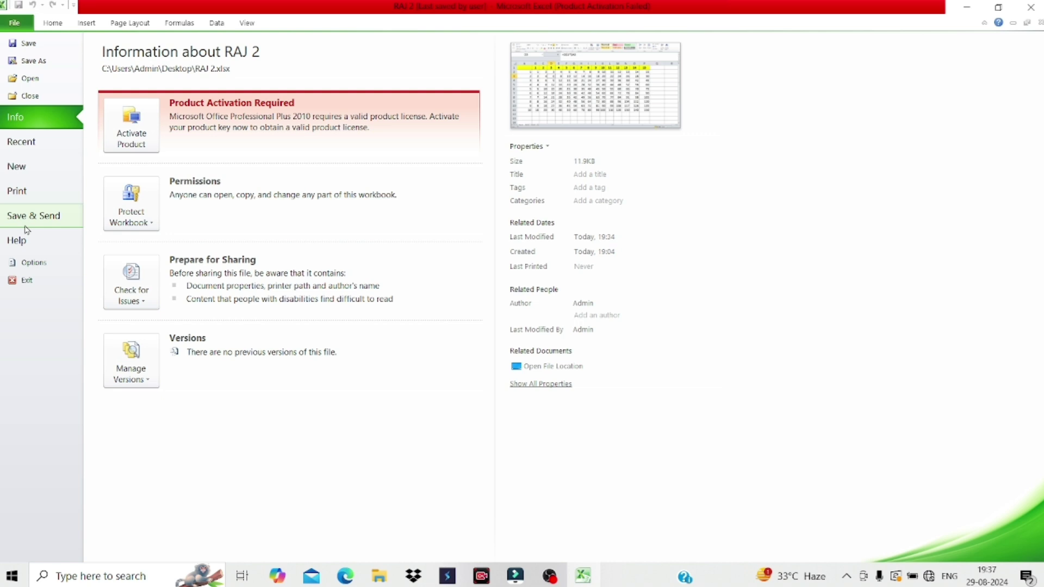
Tick Review under Main Tabs in Excel Options' Customize Ribbon page and apply with OK.
{"action": "left_click", "coordinate": [28, 267]}
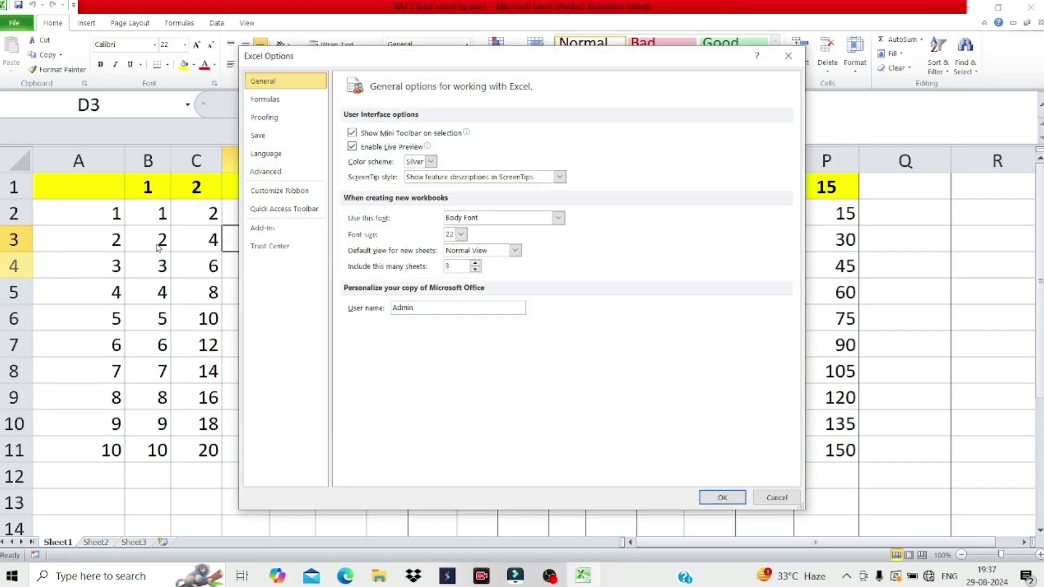
{"action": "left_click", "coordinate": [276, 214]}
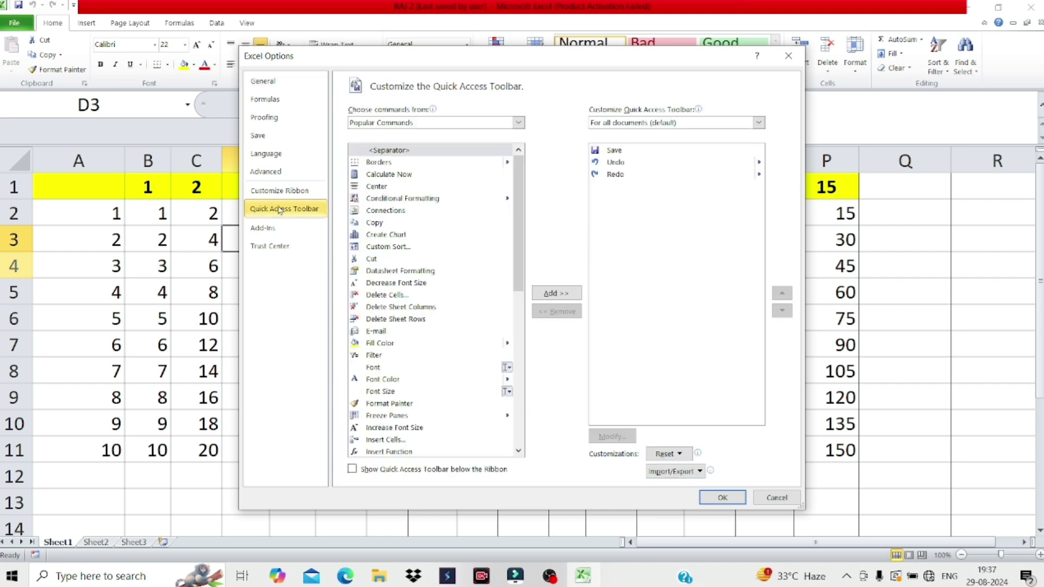
{"action": "left_click", "coordinate": [280, 197]}
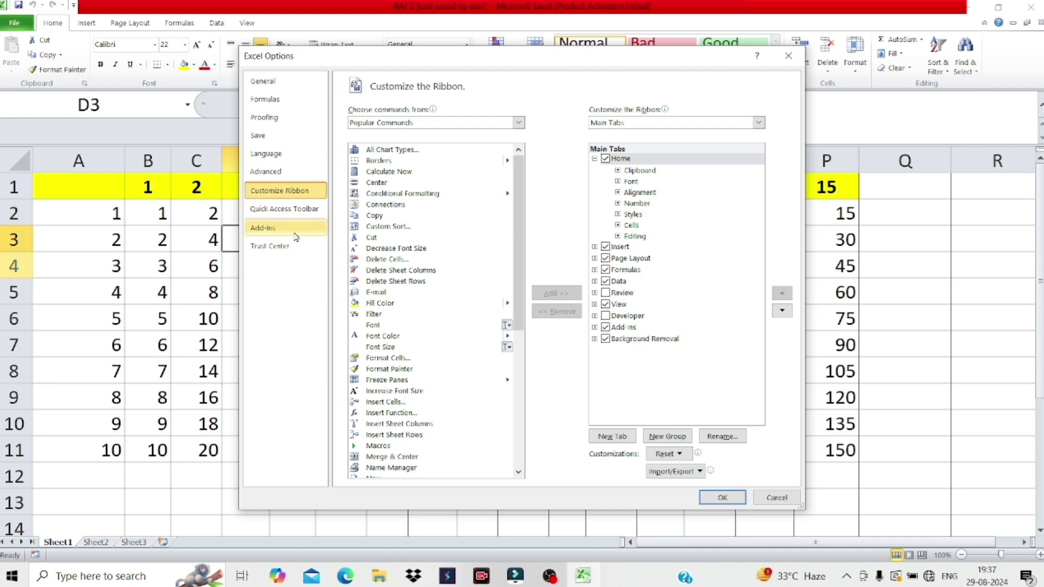
{"action": "left_click", "coordinate": [288, 172]}
{"action": "left_click", "coordinate": [294, 209]}
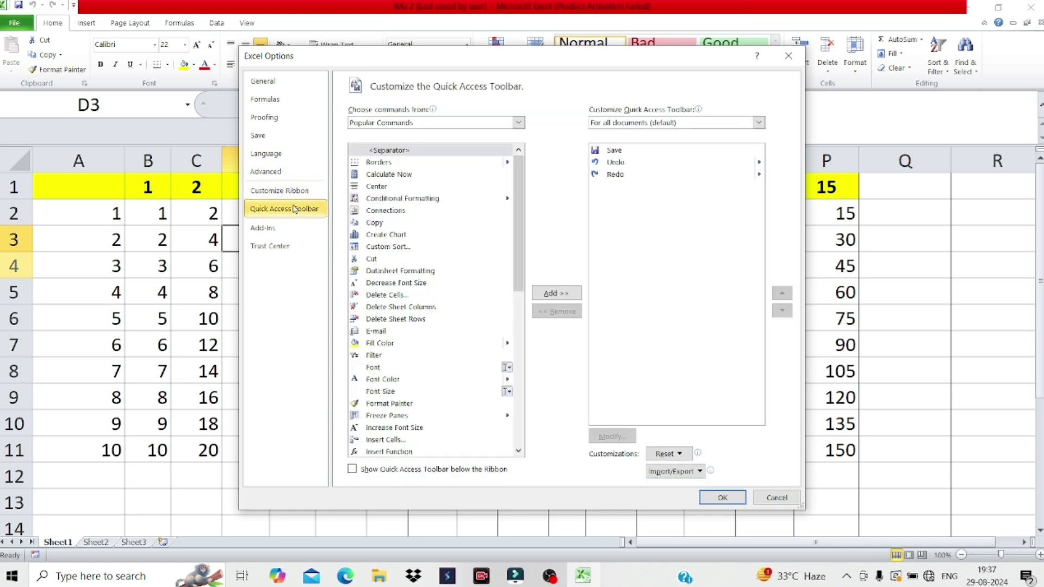
{"action": "left_click", "coordinate": [294, 191]}
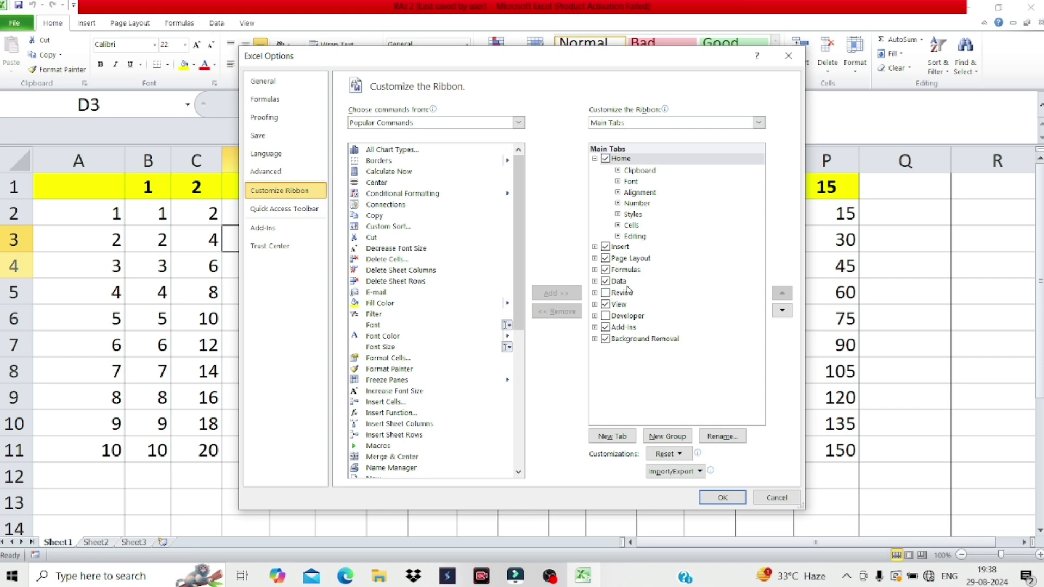
{"action": "left_click", "coordinate": [604, 294]}
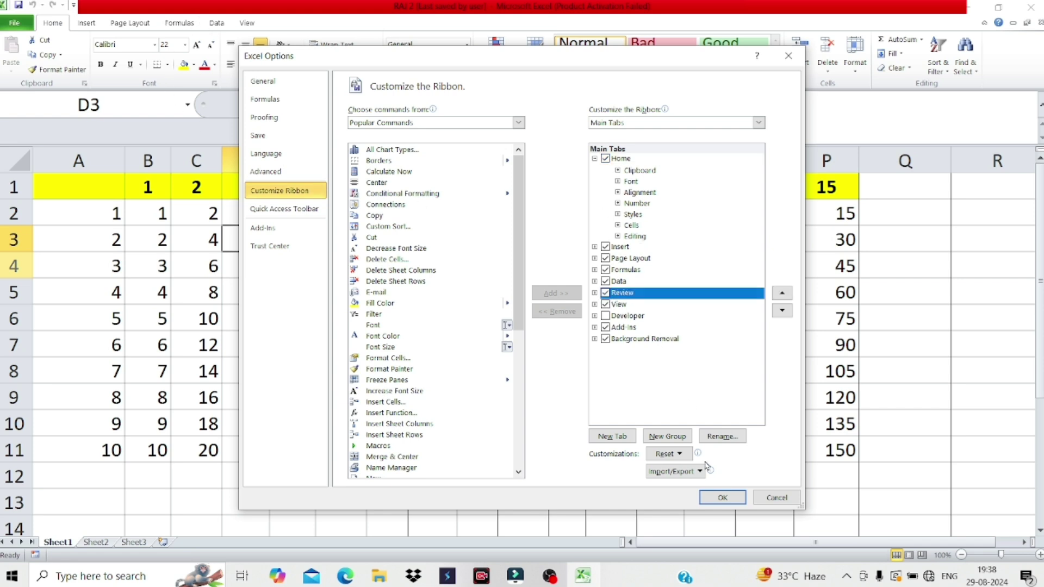
{"action": "left_click", "coordinate": [716, 497]}
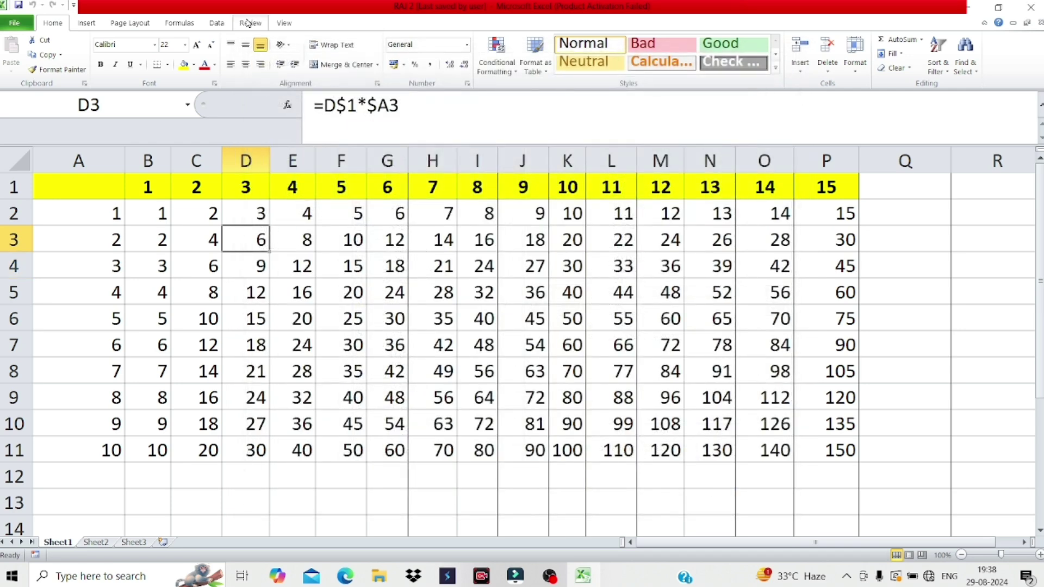
Open Excel Options on the Customize Ribbon page, after closing and reopening Options once.
{"action": "left_click", "coordinate": [16, 24]}
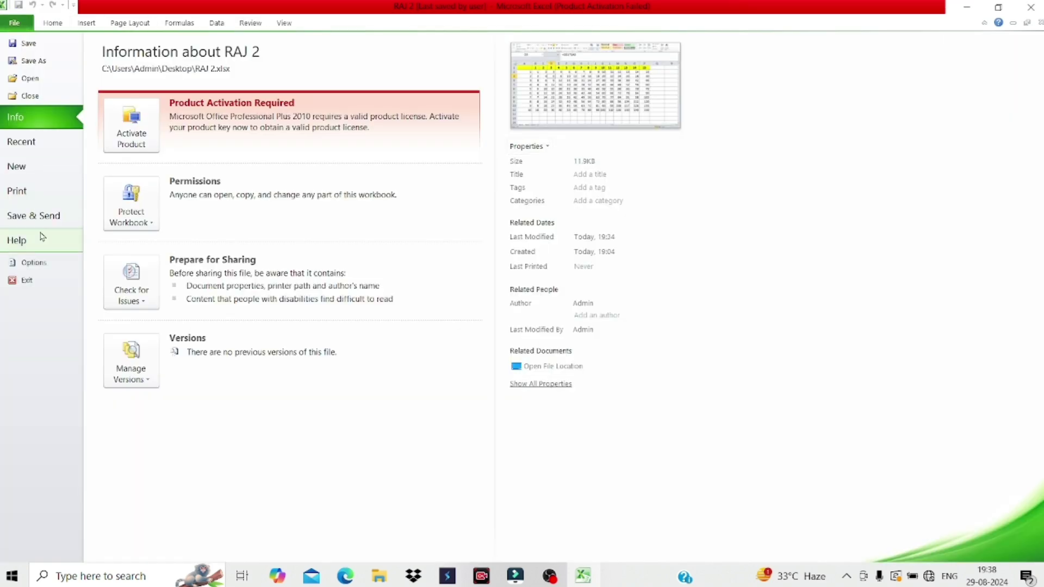
{"action": "left_click", "coordinate": [34, 263]}
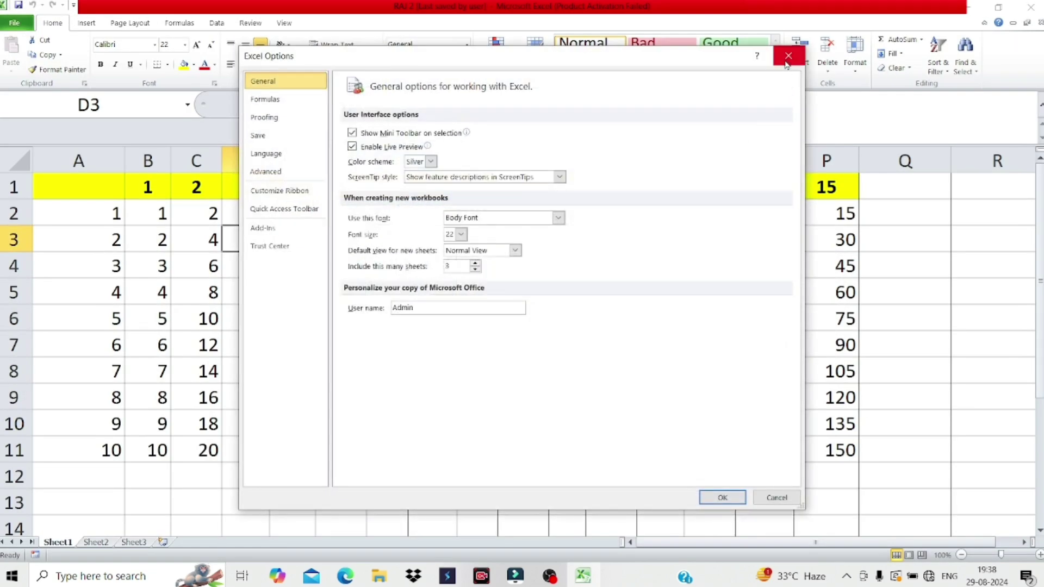
{"action": "left_click", "coordinate": [789, 54]}
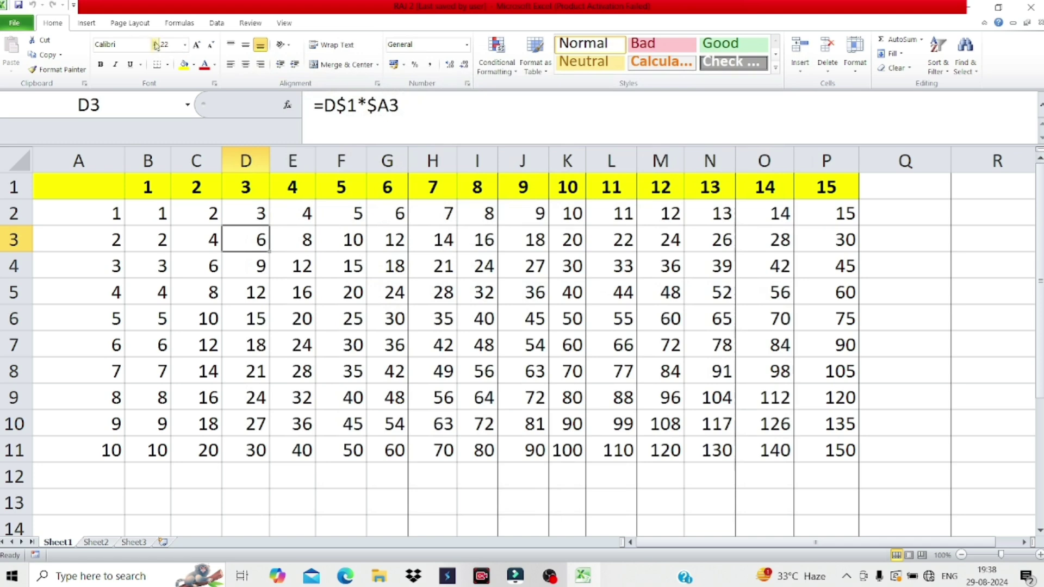
{"action": "left_click", "coordinate": [14, 24]}
{"action": "left_click", "coordinate": [34, 263]}
{"action": "left_click", "coordinate": [287, 196]}
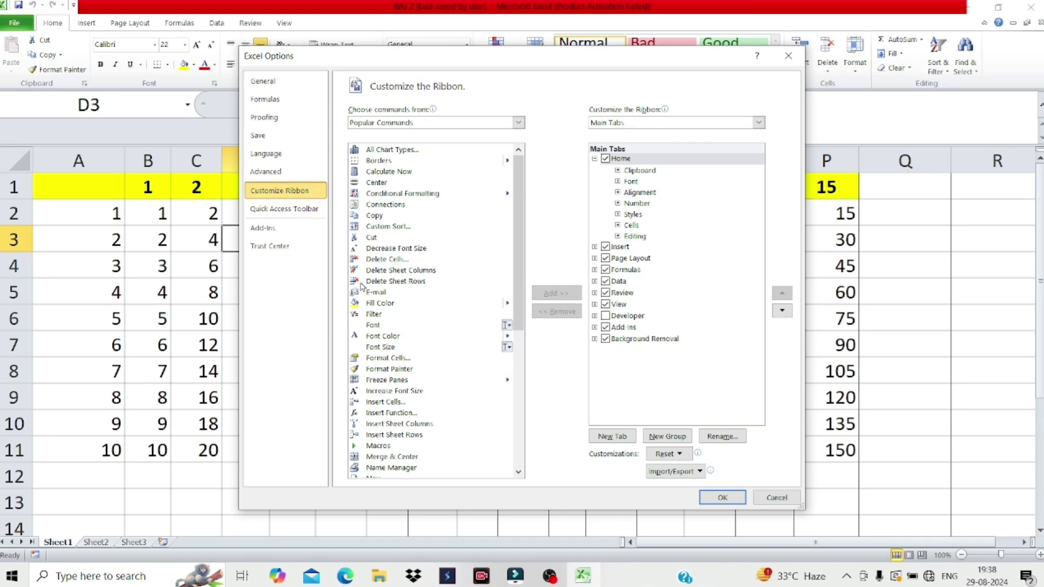
Try adding Paste from Popular Commands to the ribbon and dismiss the custom-group warning.
{"action": "left_click", "coordinate": [364, 358]}
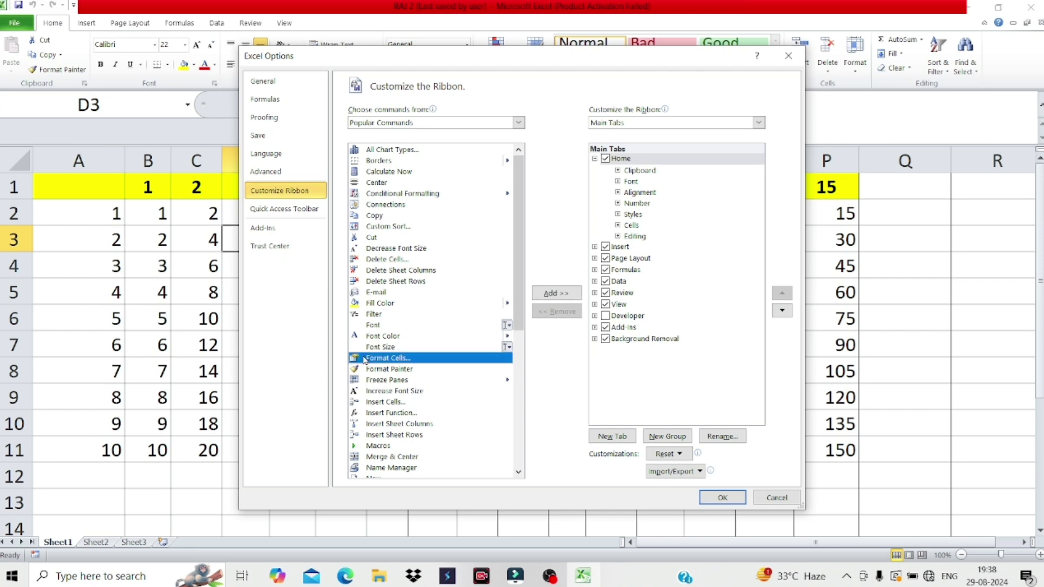
{"action": "left_click", "coordinate": [364, 251]}
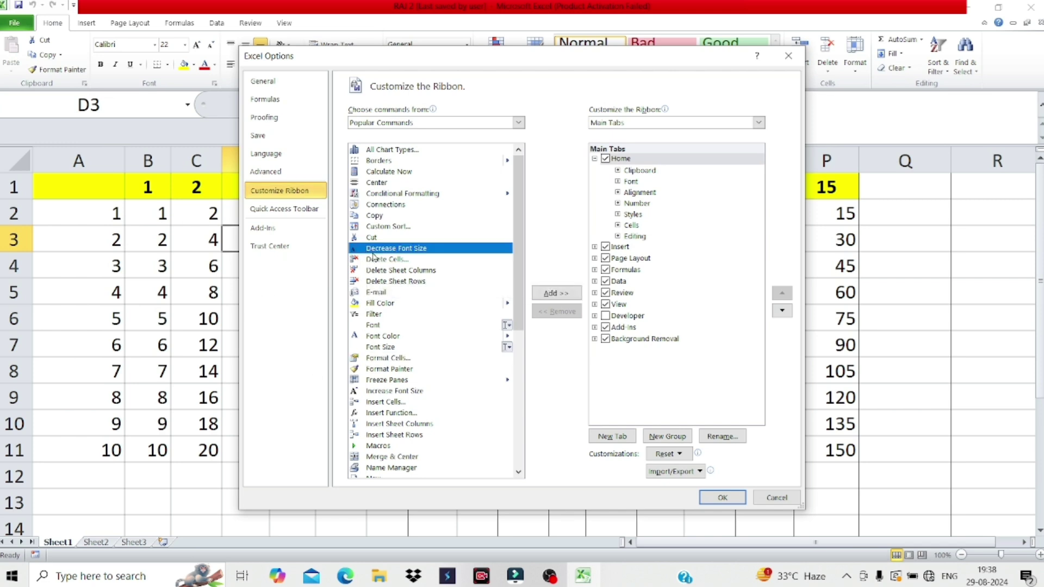
{"action": "scroll", "coordinate": [380, 305], "scroll_direction": "down", "scroll_amount": 3}
{"action": "scroll", "coordinate": [386, 342], "scroll_direction": "down", "scroll_amount": 2}
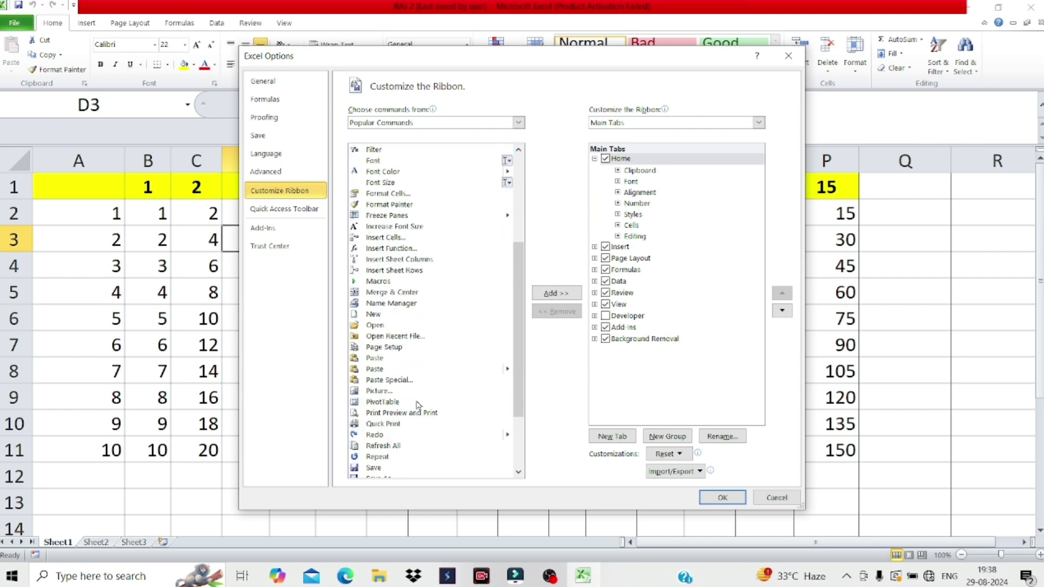
{"action": "left_click", "coordinate": [367, 359]}
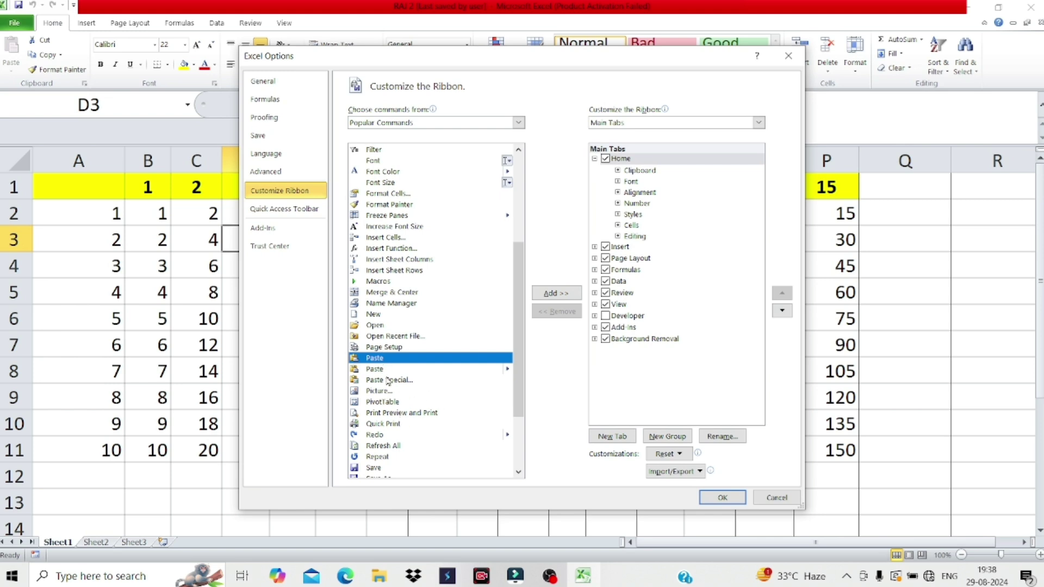
{"action": "left_click", "coordinate": [550, 294]}
{"action": "left_click", "coordinate": [530, 326]}
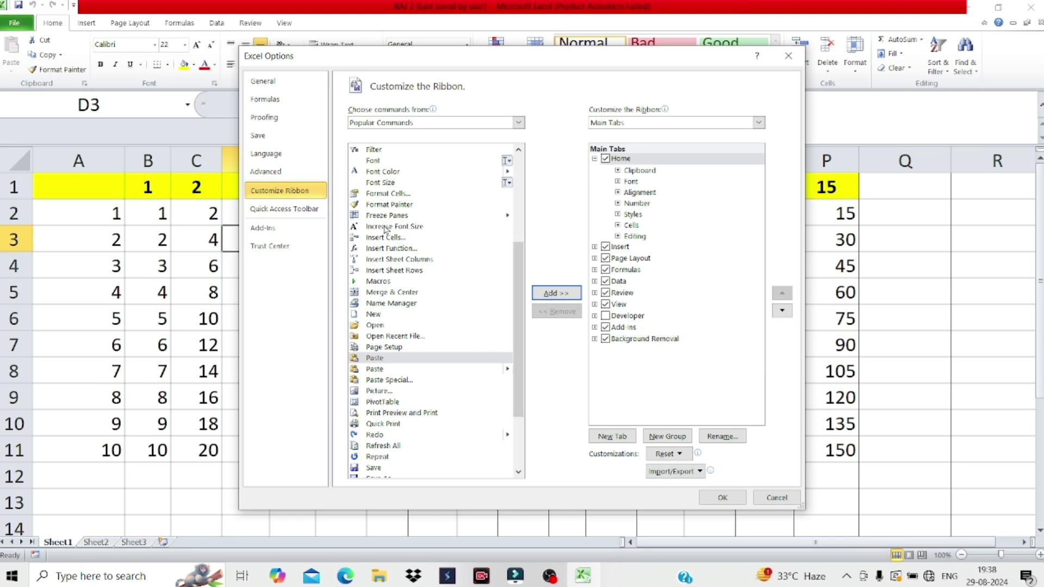
Select Cut, then Conditional Formatting, in the Popular Commands list.
{"action": "scroll", "coordinate": [384, 229], "scroll_direction": "up", "scroll_amount": 4}
{"action": "left_click", "coordinate": [369, 205]}
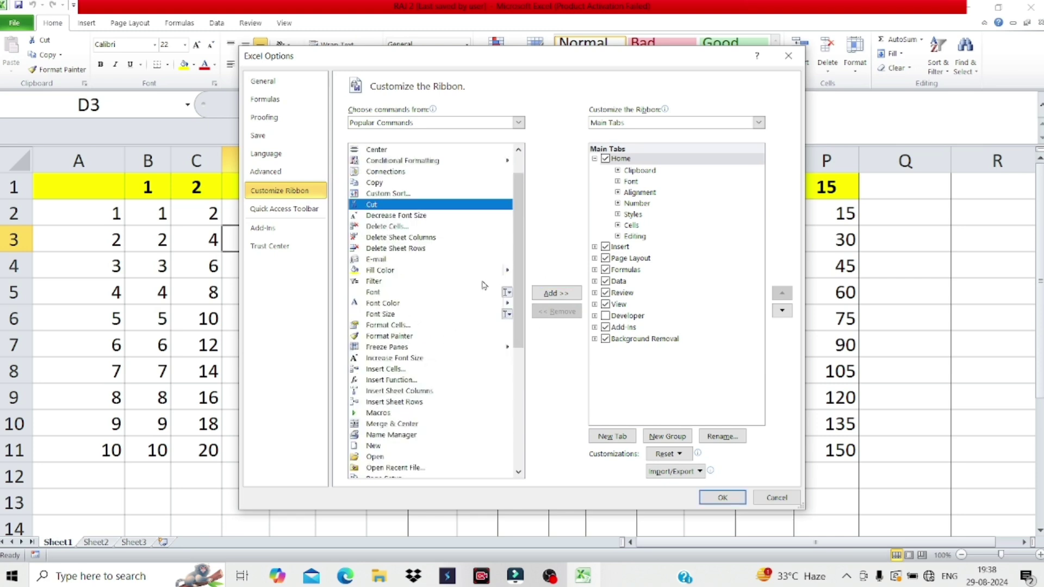
{"action": "scroll", "coordinate": [389, 273], "scroll_direction": "up", "scroll_amount": 1}
{"action": "left_click", "coordinate": [381, 194]}
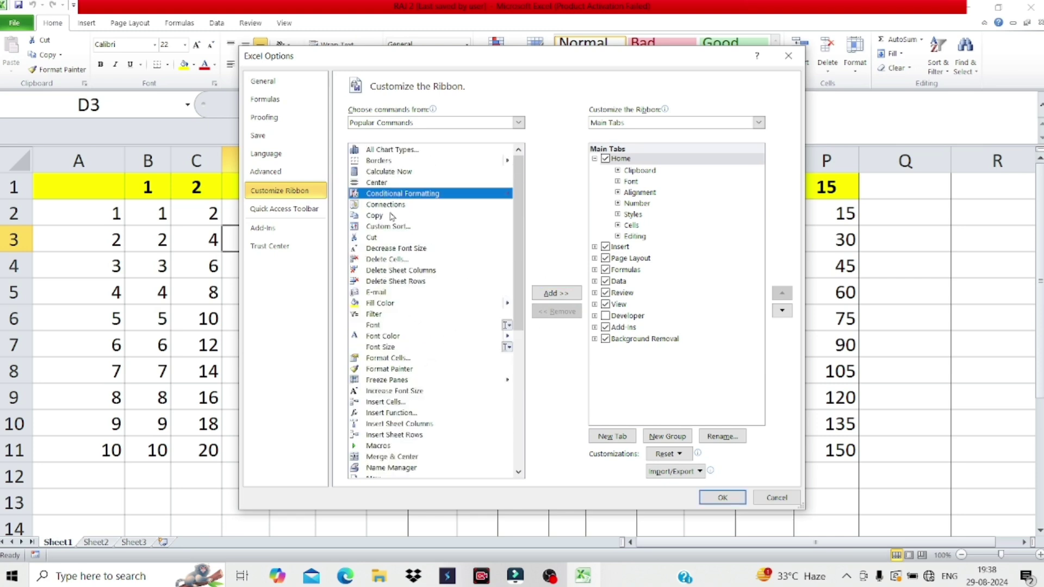
Try adding Conditional Formatting, dismiss the custom-group warning, and close Options without saving.
{"action": "left_click", "coordinate": [559, 294]}
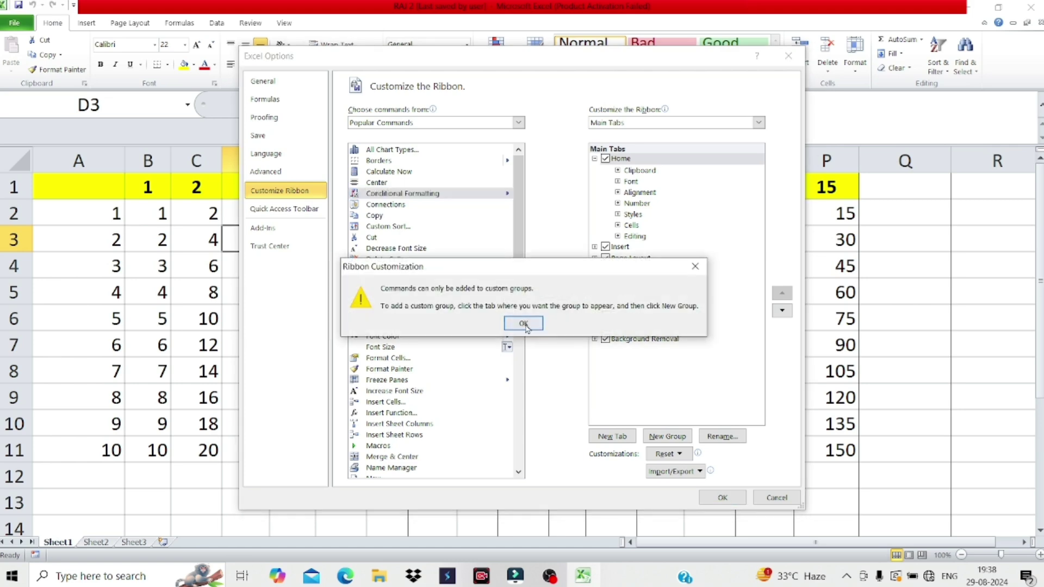
{"action": "left_click", "coordinate": [523, 324]}
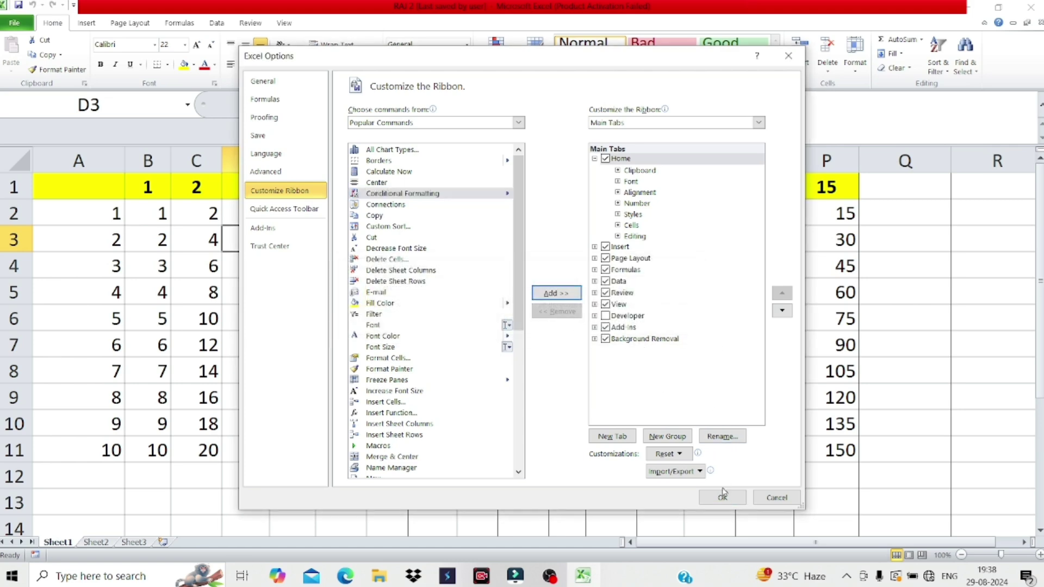
{"action": "left_click", "coordinate": [780, 496]}
Reopen ribbon customization, untick the Home tab, and select Delete Cells from Popular Commands.
{"action": "left_click", "coordinate": [14, 23]}
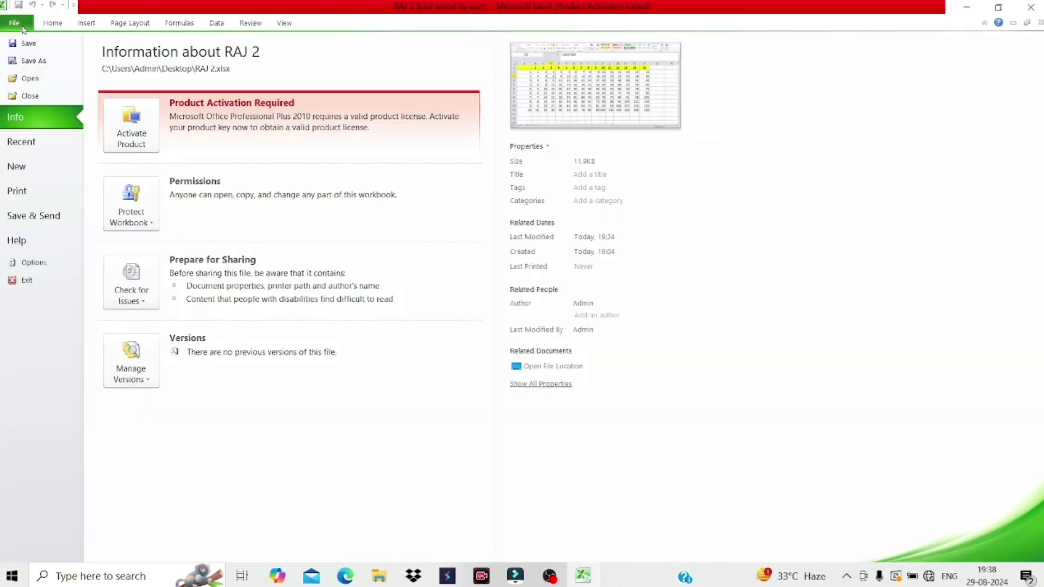
{"action": "left_click", "coordinate": [43, 264]}
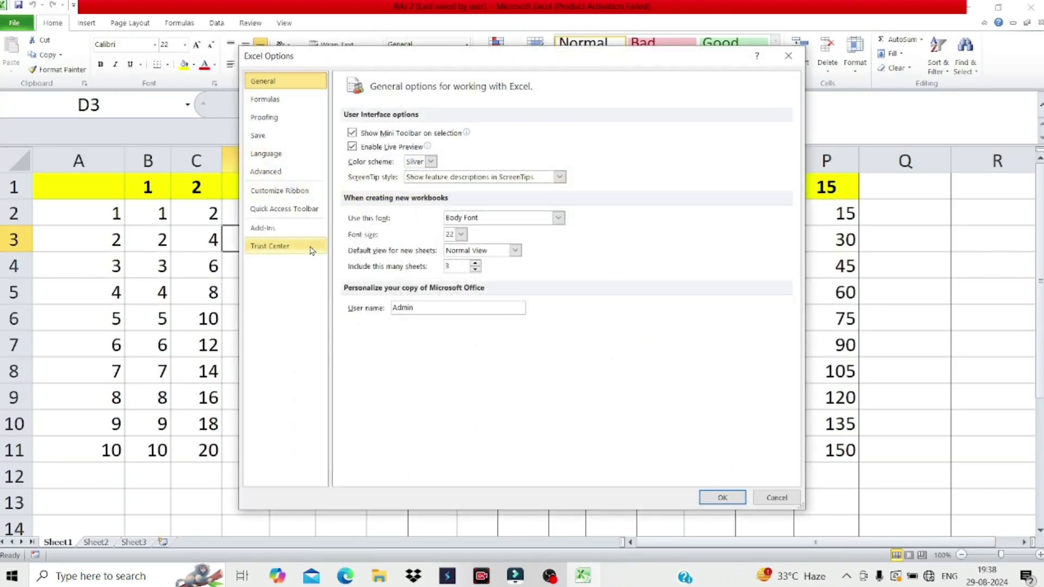
{"action": "left_click", "coordinate": [293, 193]}
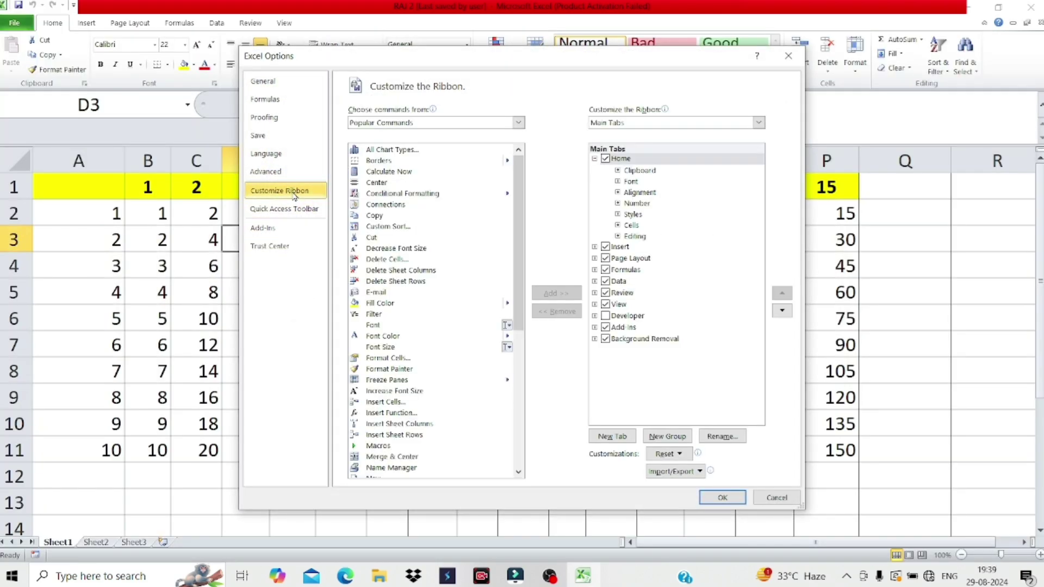
{"action": "left_click", "coordinate": [604, 159]}
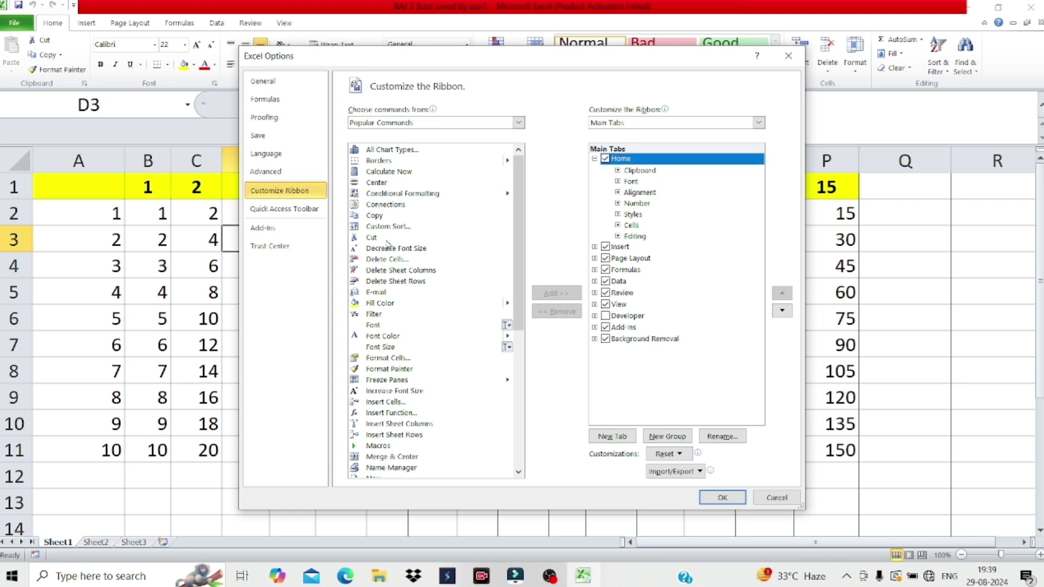
{"action": "left_click", "coordinate": [384, 262]}
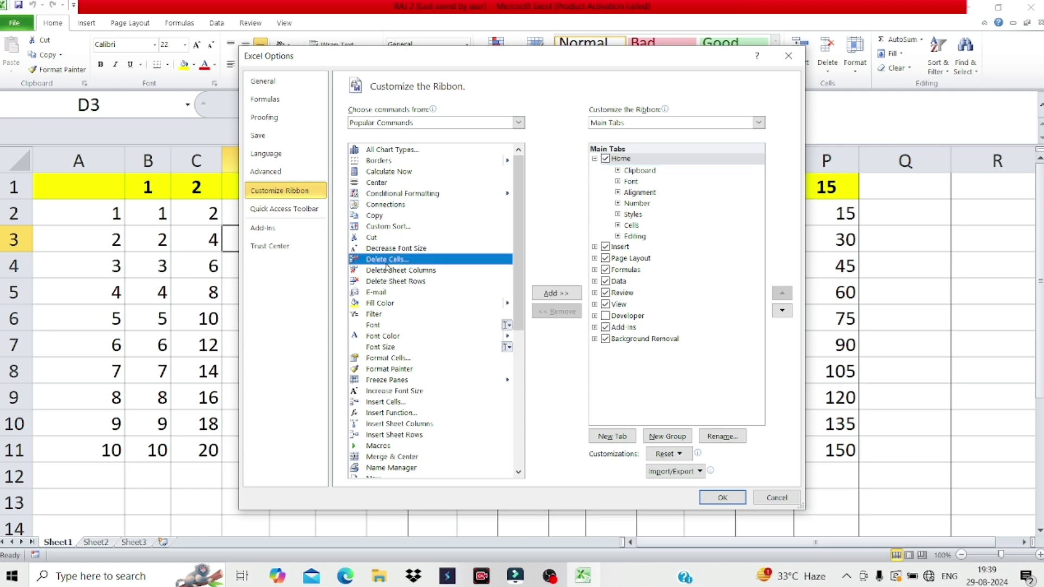
Browse the Advanced and Language pages, ending on Quick Access Toolbar customization.
{"action": "left_click", "coordinate": [271, 174]}
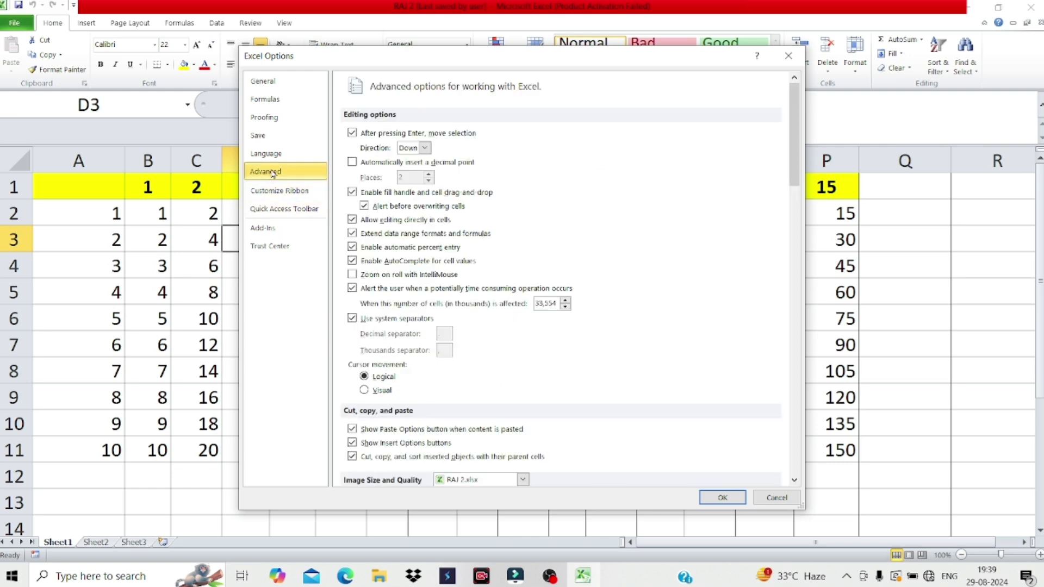
{"action": "left_click", "coordinate": [272, 157]}
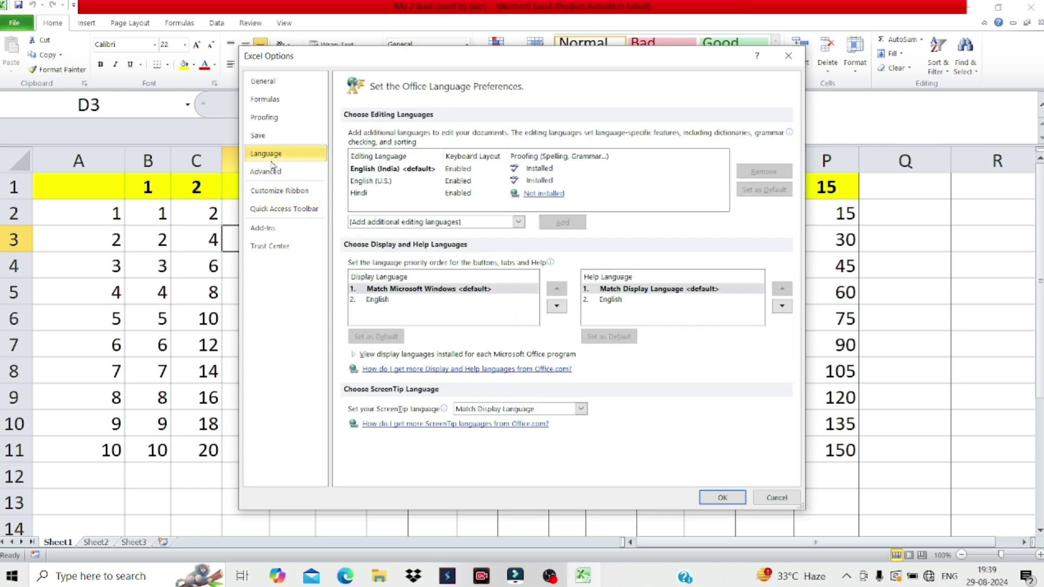
{"action": "left_click", "coordinate": [267, 172]}
{"action": "left_click", "coordinate": [279, 190]}
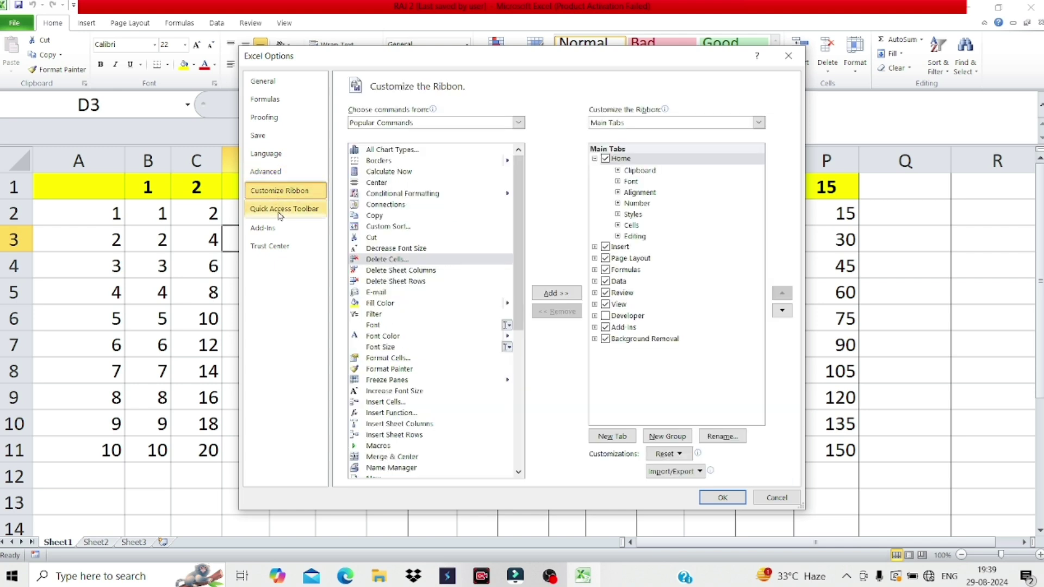
{"action": "left_click", "coordinate": [279, 211]}
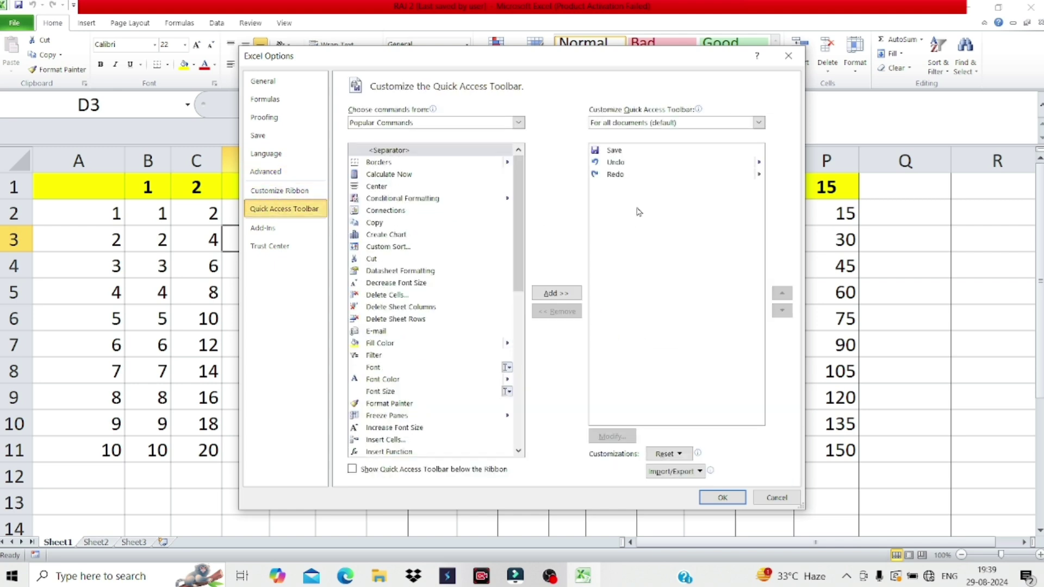
Remove Redo from the Quick Access Toolbar, leaving Save and Undo, and confirm with OK.
{"action": "left_click", "coordinate": [608, 177]}
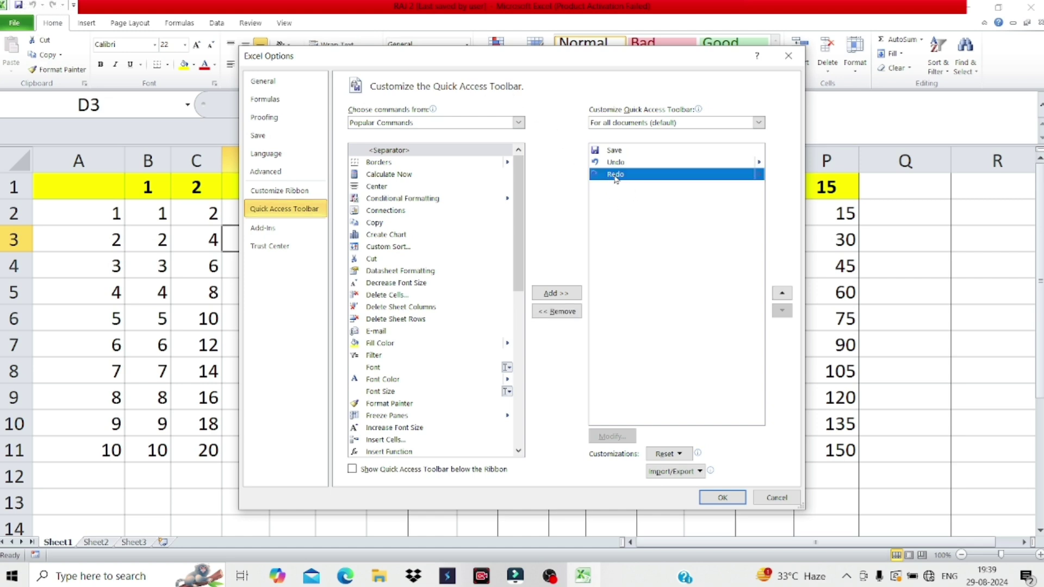
{"action": "left_click", "coordinate": [556, 314]}
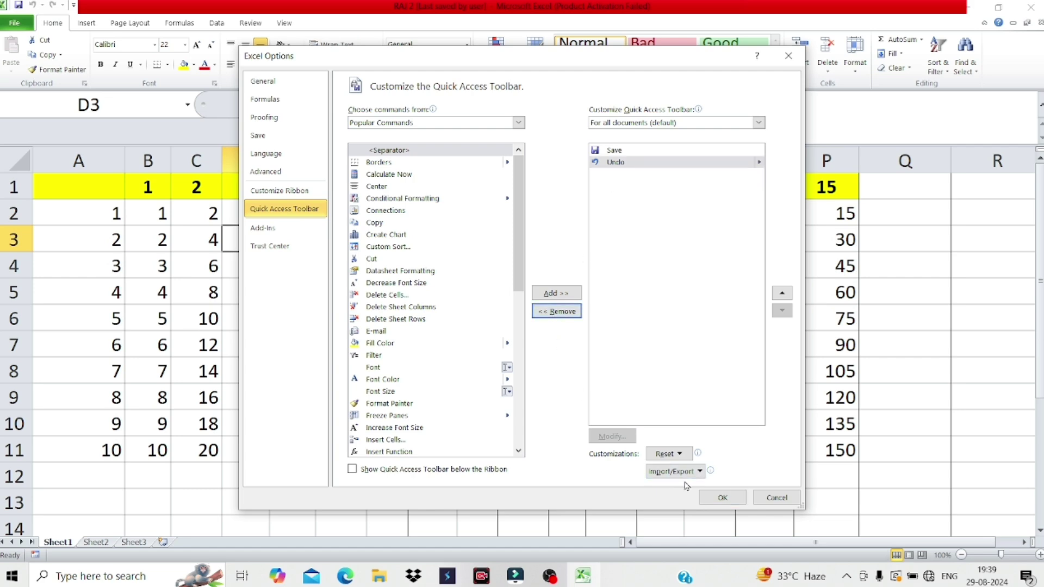
{"action": "left_click", "coordinate": [729, 496]}
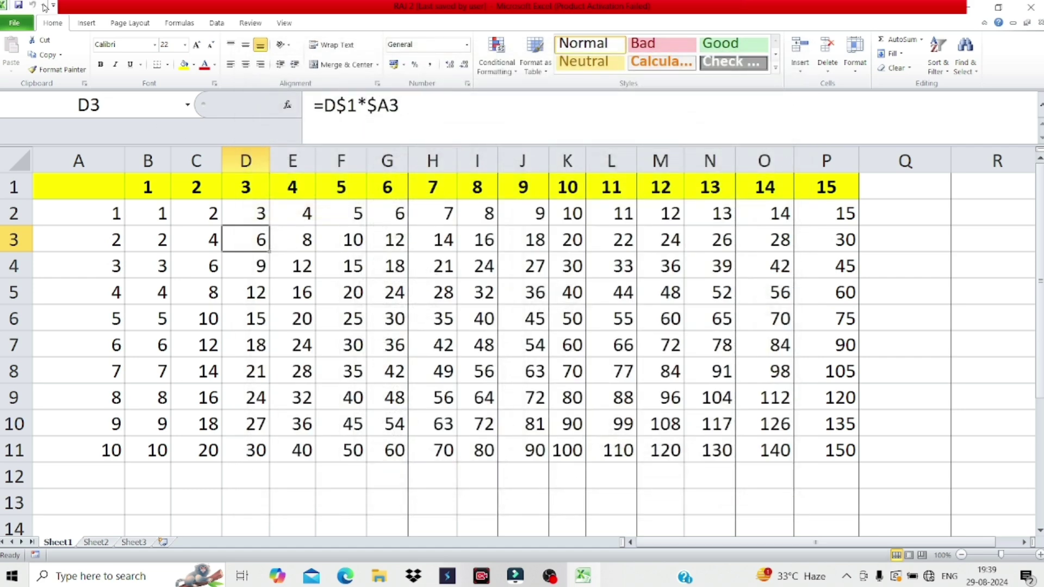
In Customize Ribbon, try adding Redo to the ribbon and dismiss the custom-groups-only warning.
{"action": "left_click", "coordinate": [15, 23]}
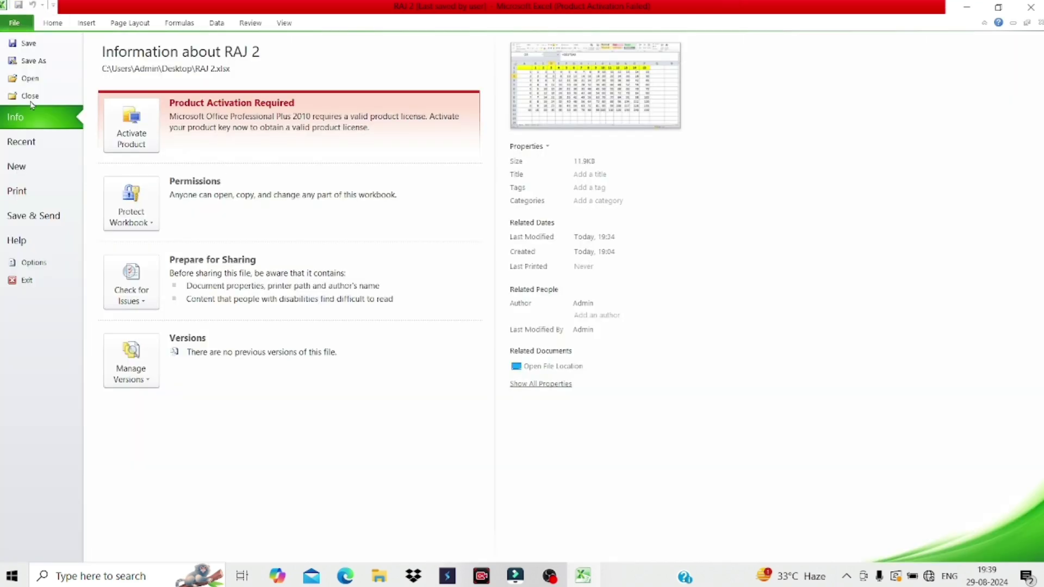
{"action": "left_click", "coordinate": [45, 265]}
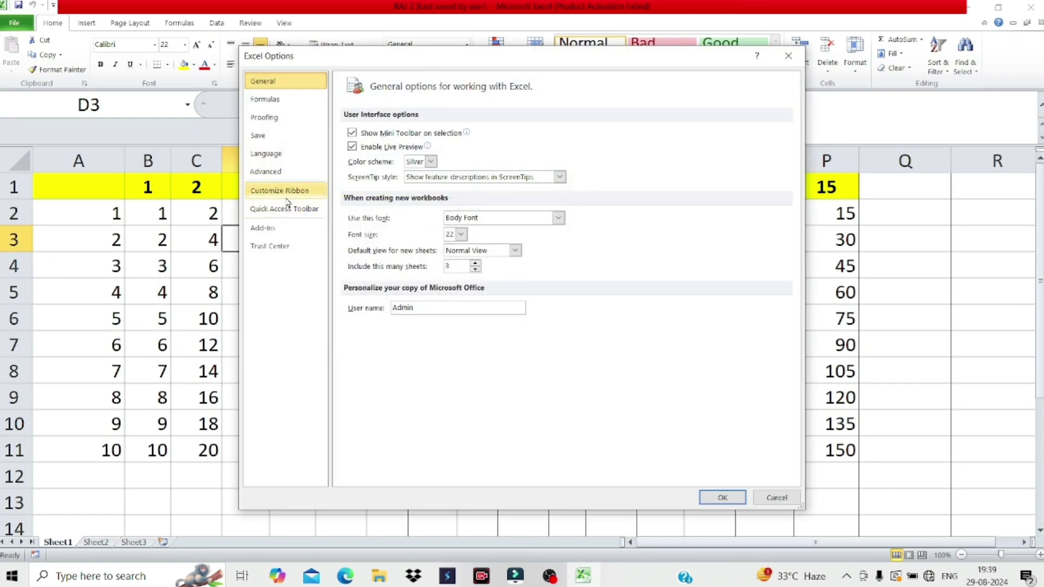
{"action": "left_click", "coordinate": [278, 190]}
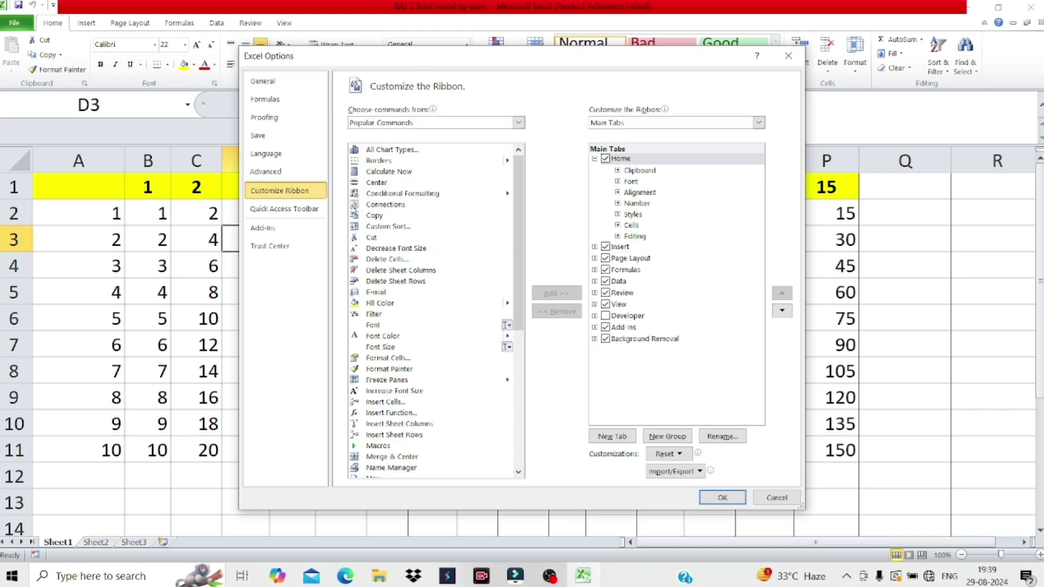
{"action": "mouse_move", "coordinate": [519, 278]}
{"action": "left_mouse_down"}
{"action": "mouse_move", "coordinate": [517, 267]}
{"action": "mouse_move", "coordinate": [515, 382]}
{"action": "left_mouse_up"}
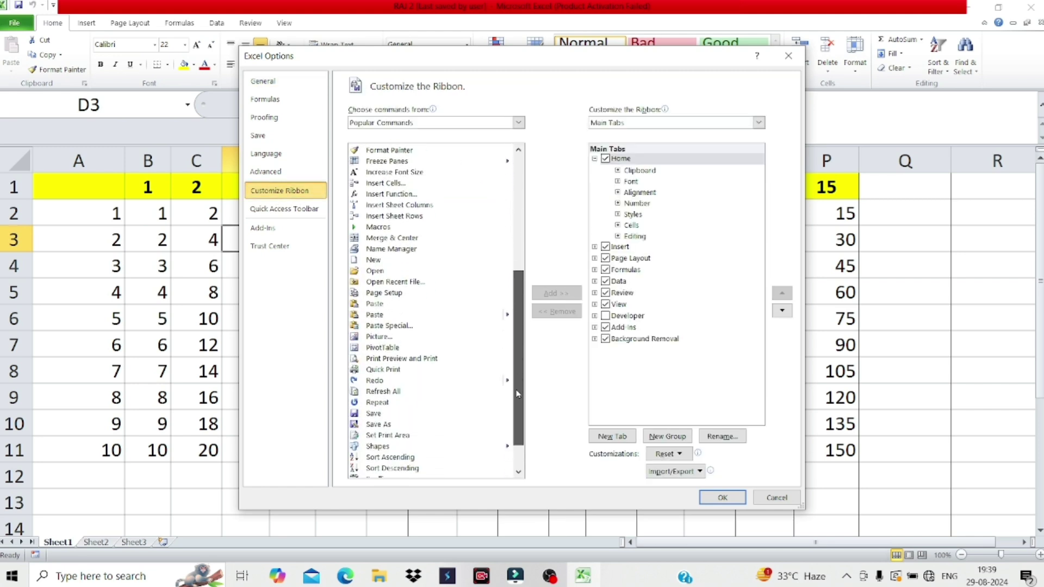
{"action": "left_click", "coordinate": [373, 381]}
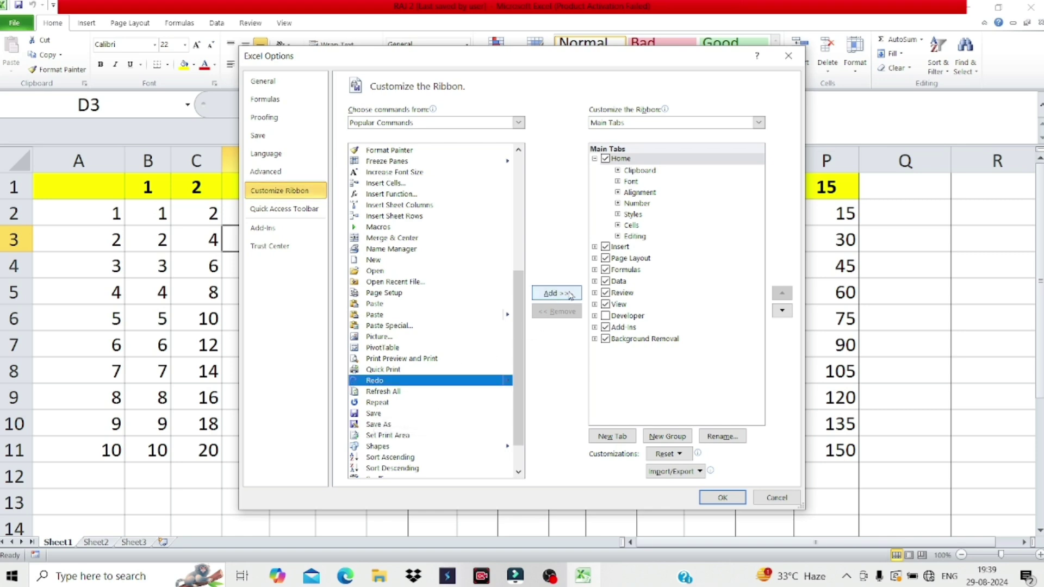
{"action": "left_click", "coordinate": [555, 295]}
{"action": "left_click", "coordinate": [523, 324]}
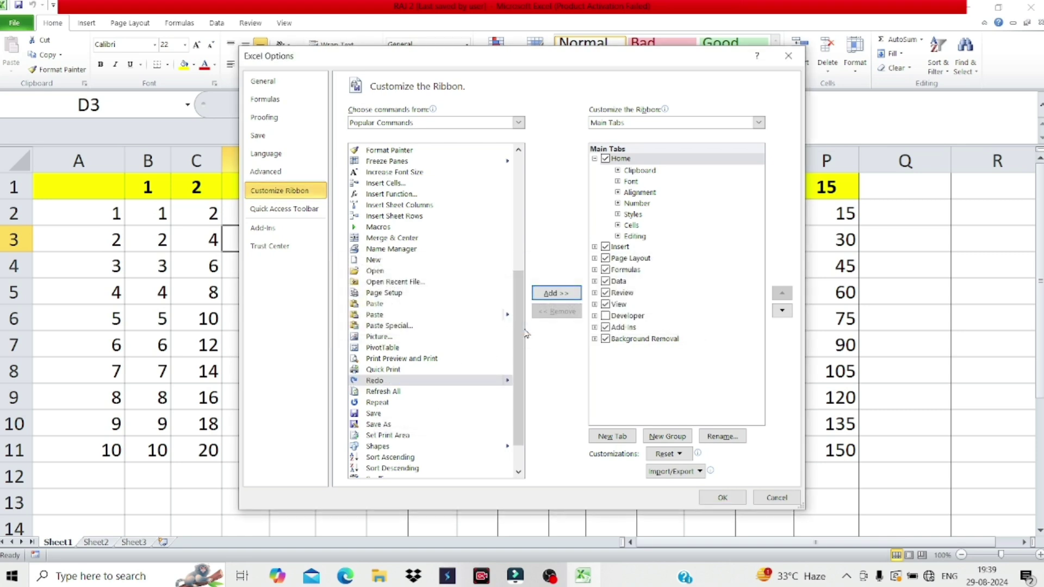
Switch the Customize the Ribbon list to Tool Tabs and select Save As in the commands.
{"action": "left_click", "coordinate": [759, 123]}
{"action": "left_click", "coordinate": [713, 159]}
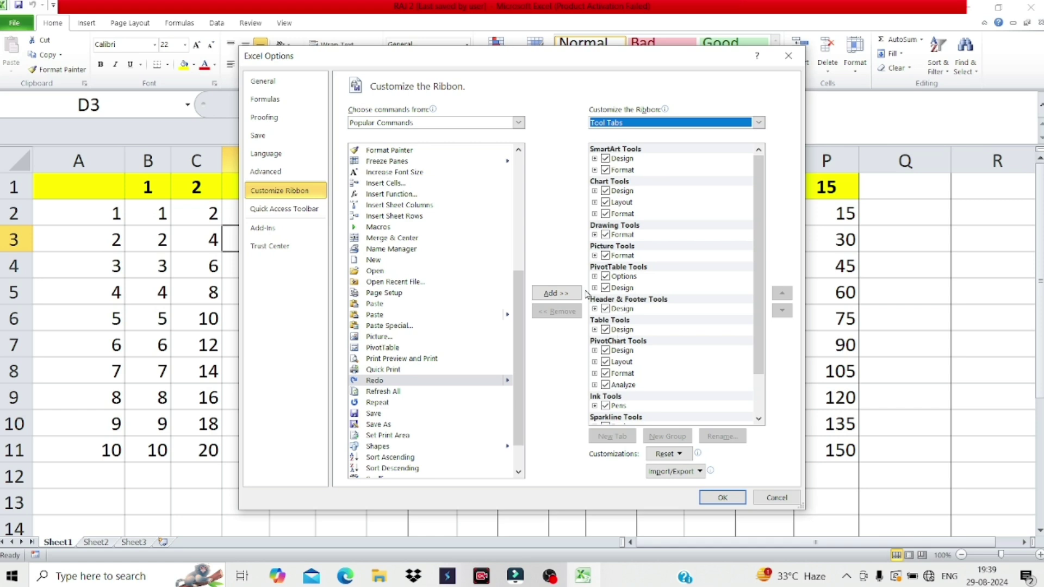
{"action": "left_click", "coordinate": [370, 414]}
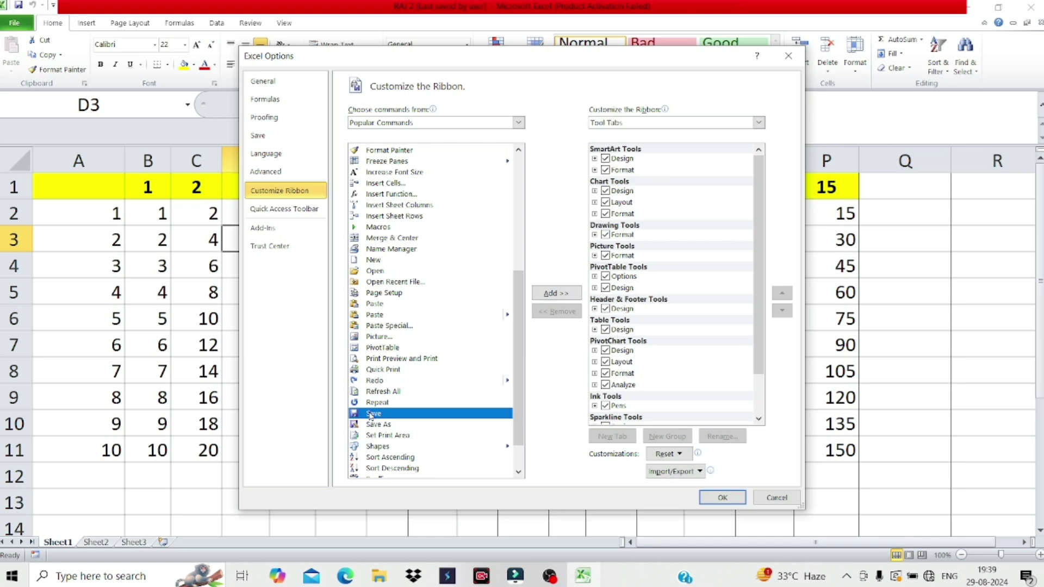
{"action": "left_click", "coordinate": [369, 424]}
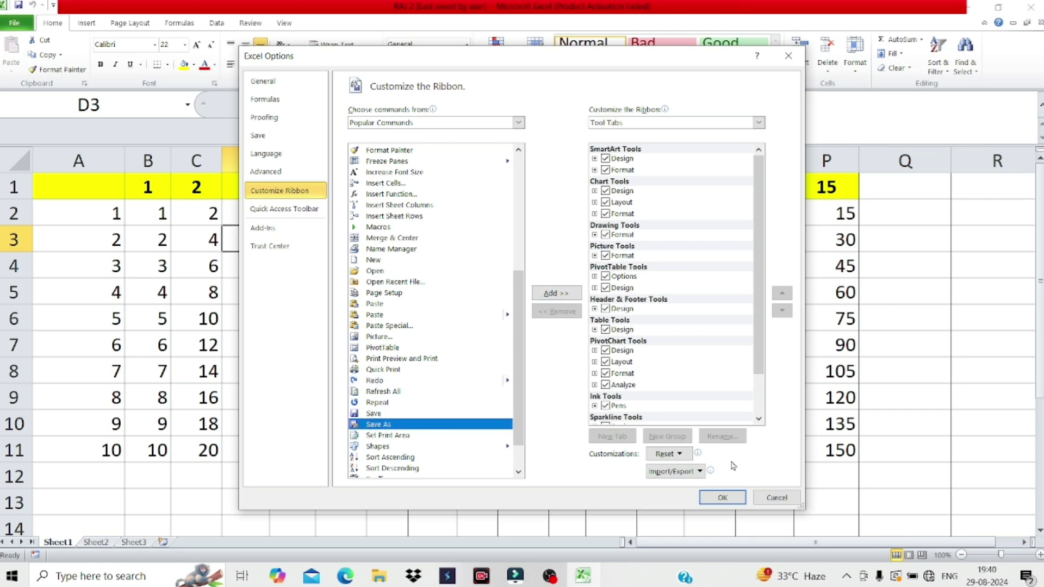
Reset all ribbon and Quick Access Toolbar customizations, confirming with Yes.
{"action": "left_click", "coordinate": [665, 454]}
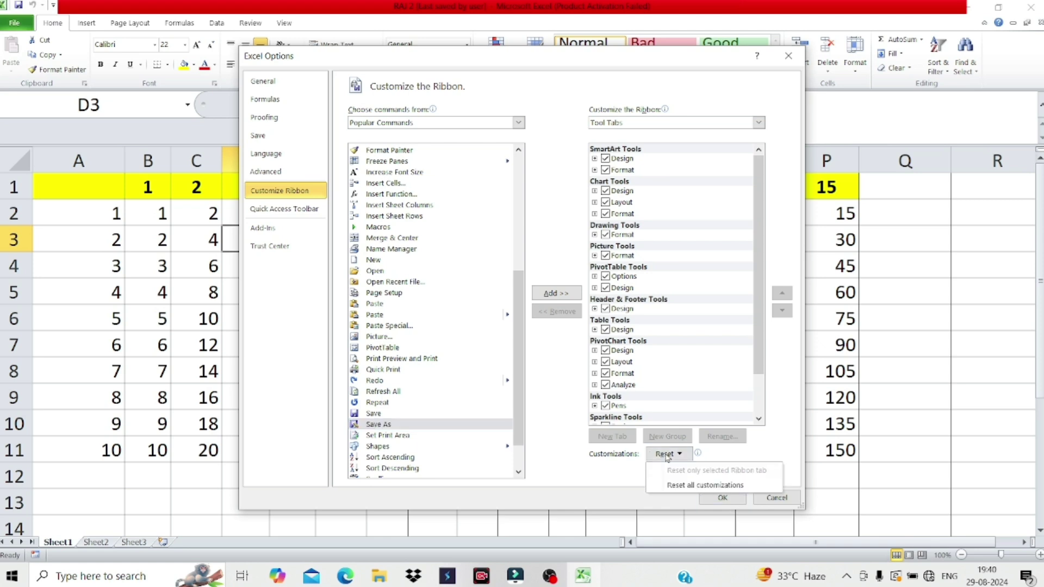
{"action": "left_click", "coordinate": [675, 484]}
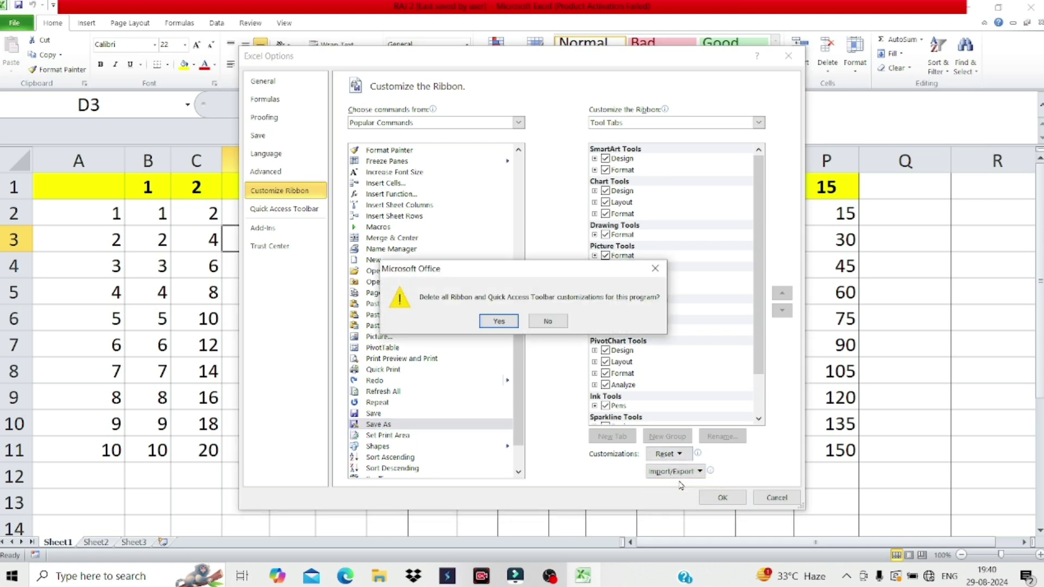
{"action": "left_click", "coordinate": [496, 321]}
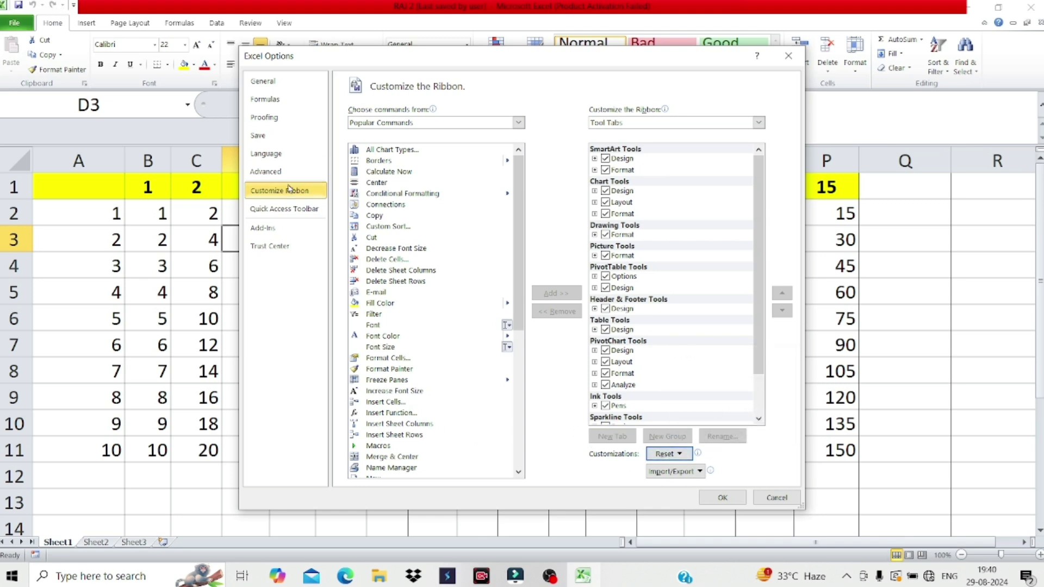
Close Options, exit Excel via File > Exit, and relaunch RAJ 2 from the desktop.
{"action": "left_click", "coordinate": [782, 496]}
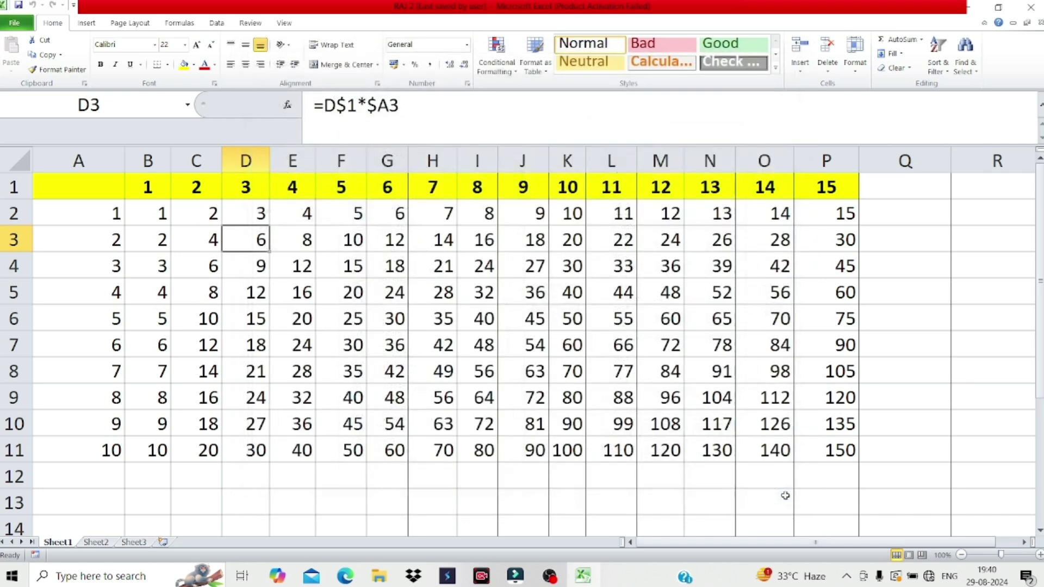
{"action": "left_click", "coordinate": [14, 23]}
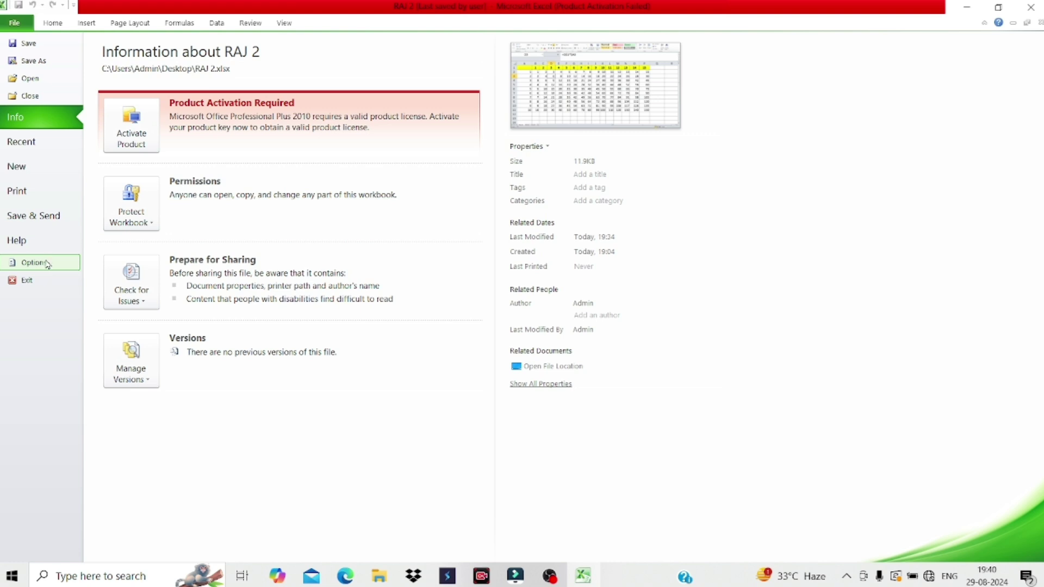
{"action": "left_click", "coordinate": [27, 280]}
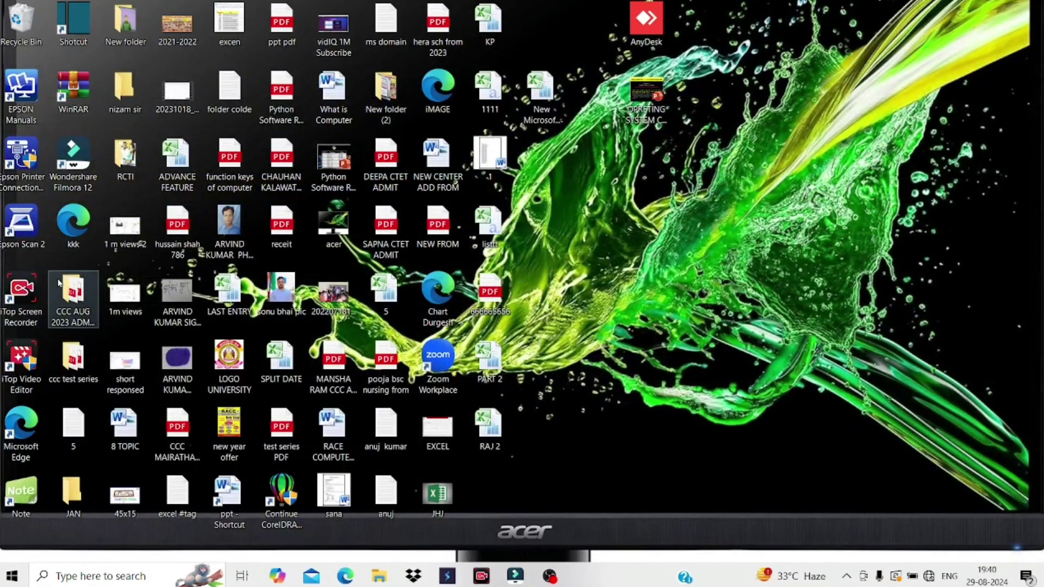
{"action": "double_click", "coordinate": [492, 426]}
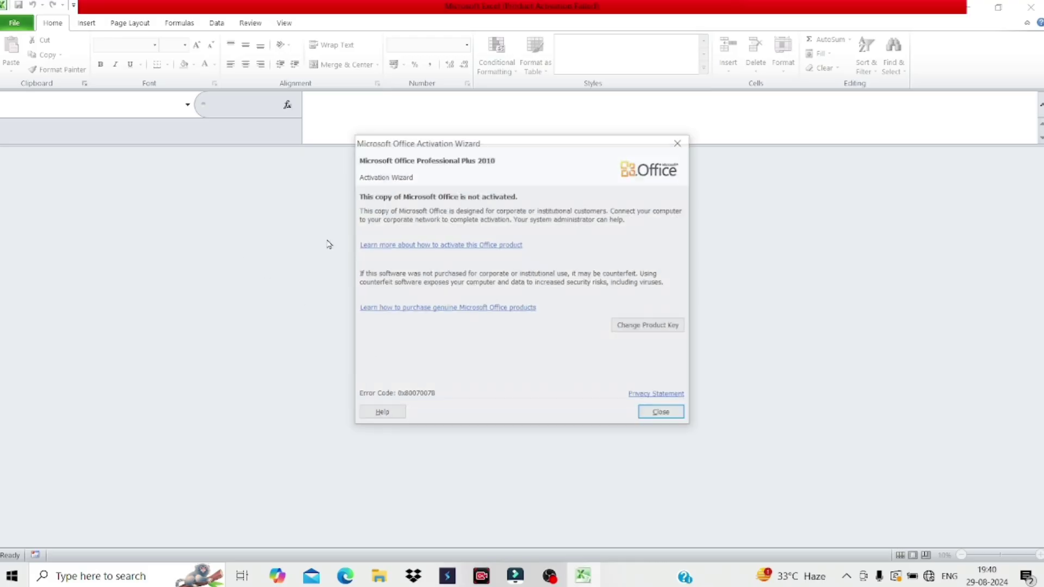
Dismiss the Activation Wizard, reopen RAJ 2 from the Recent list, and view its Info page.
{"action": "left_click", "coordinate": [654, 416]}
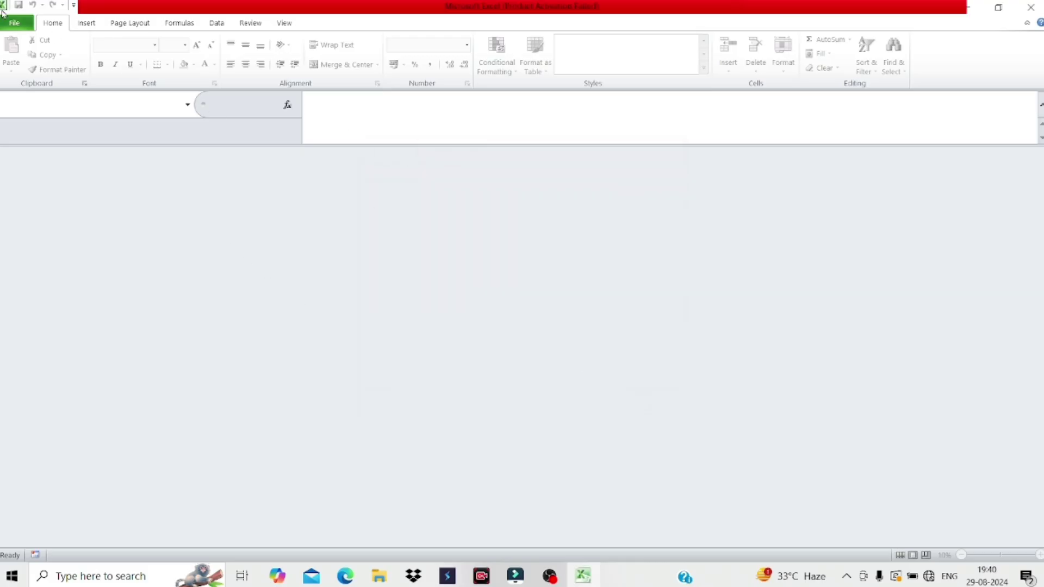
{"action": "left_click", "coordinate": [11, 22]}
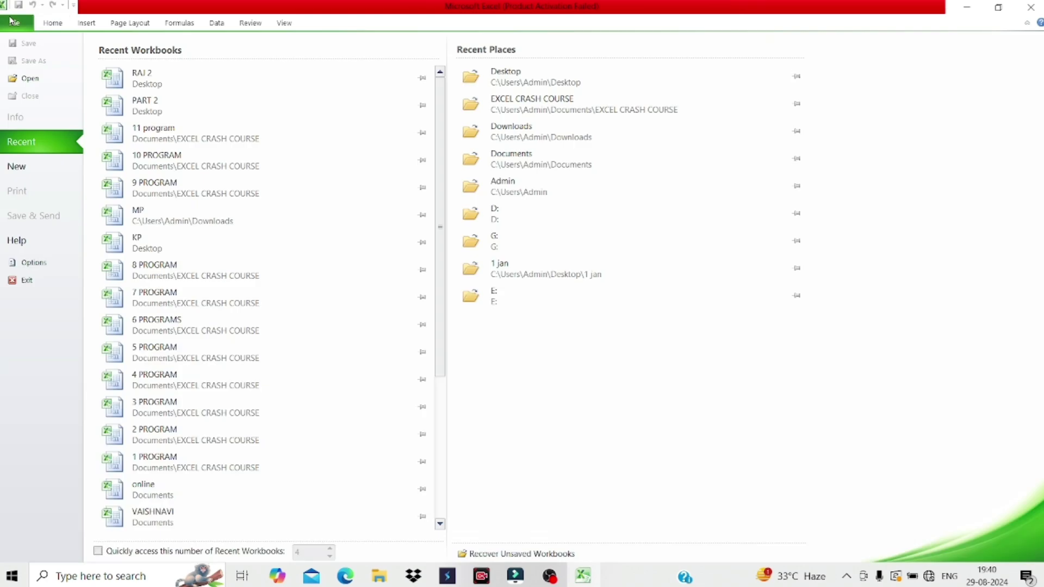
{"action": "left_click", "coordinate": [150, 82]}
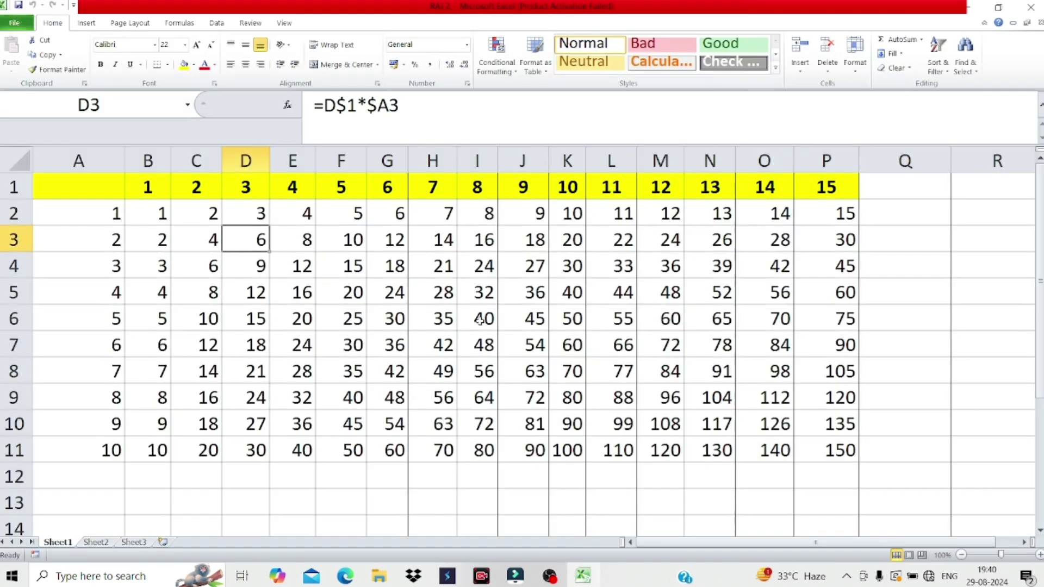
{"action": "left_click", "coordinate": [15, 25]}
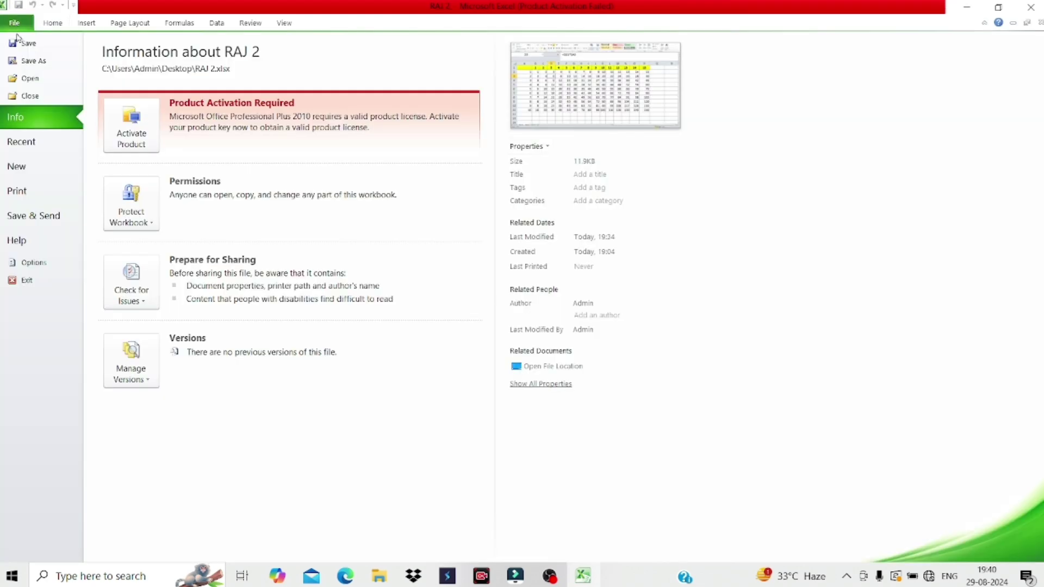